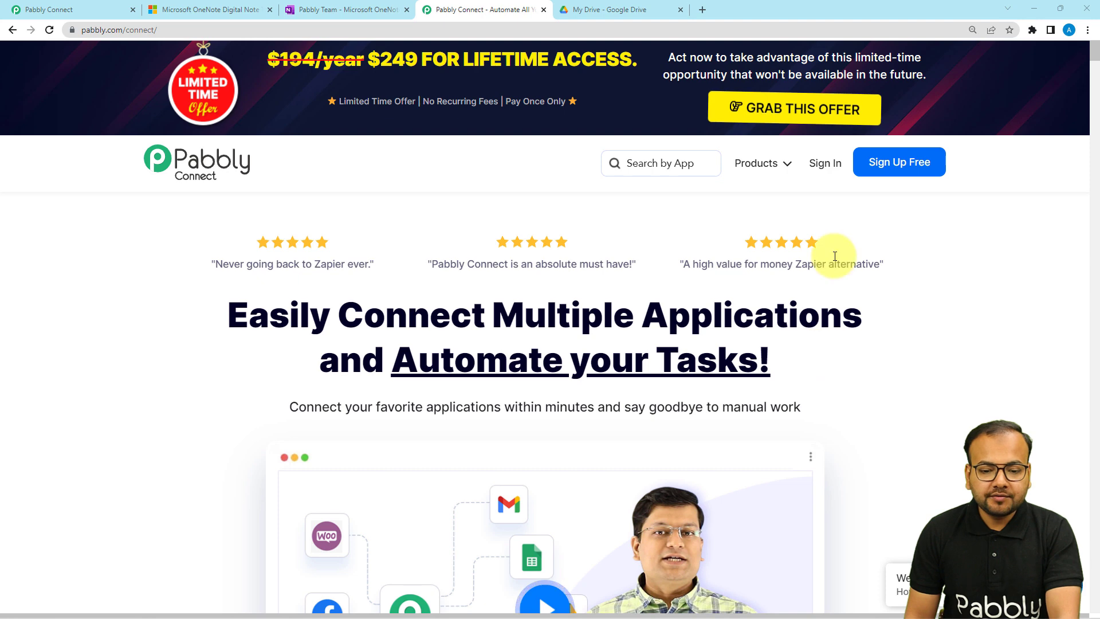
# Create a new workflow named "OneNote to Google Drive Automation" from the Pabbly Connect dashboard.
pyautogui.moveTo(779, 169)
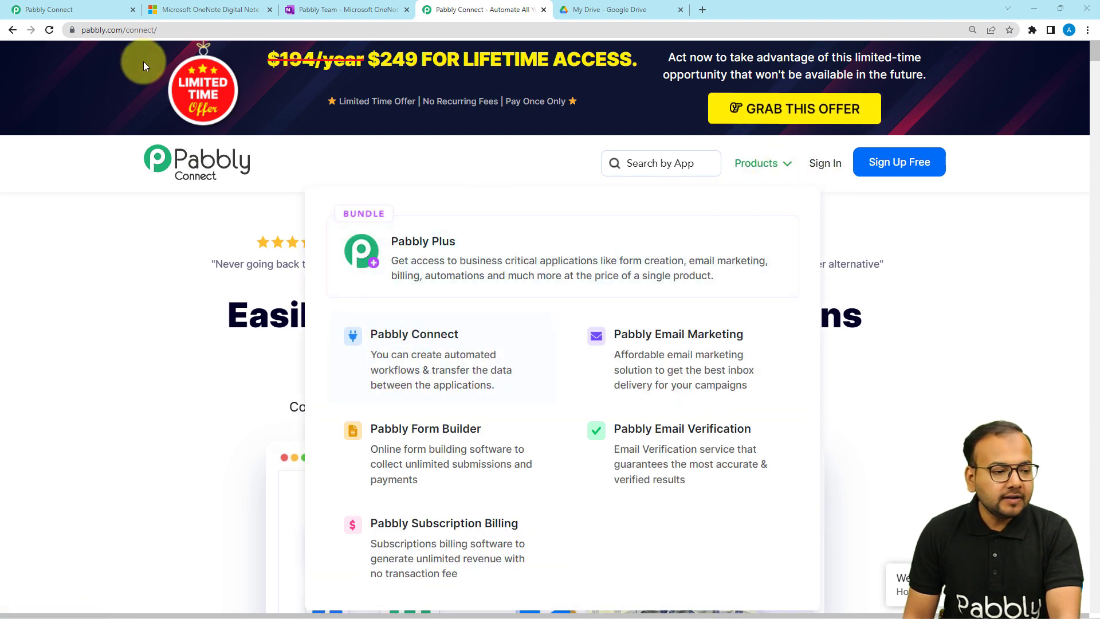
pyautogui.click(87, 16)
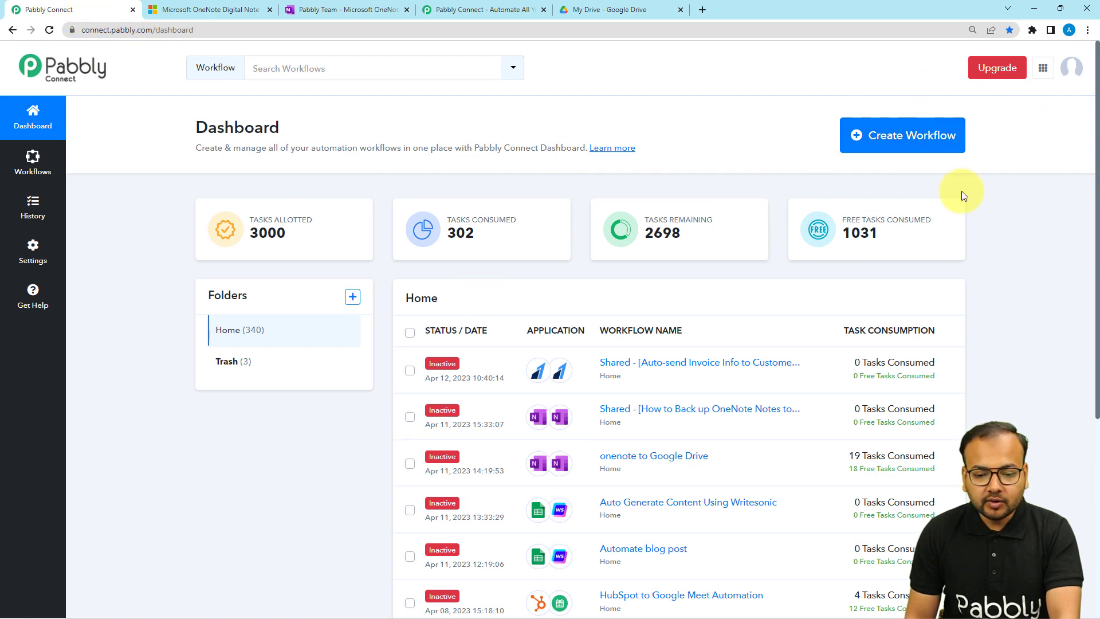
pyautogui.click(908, 137)
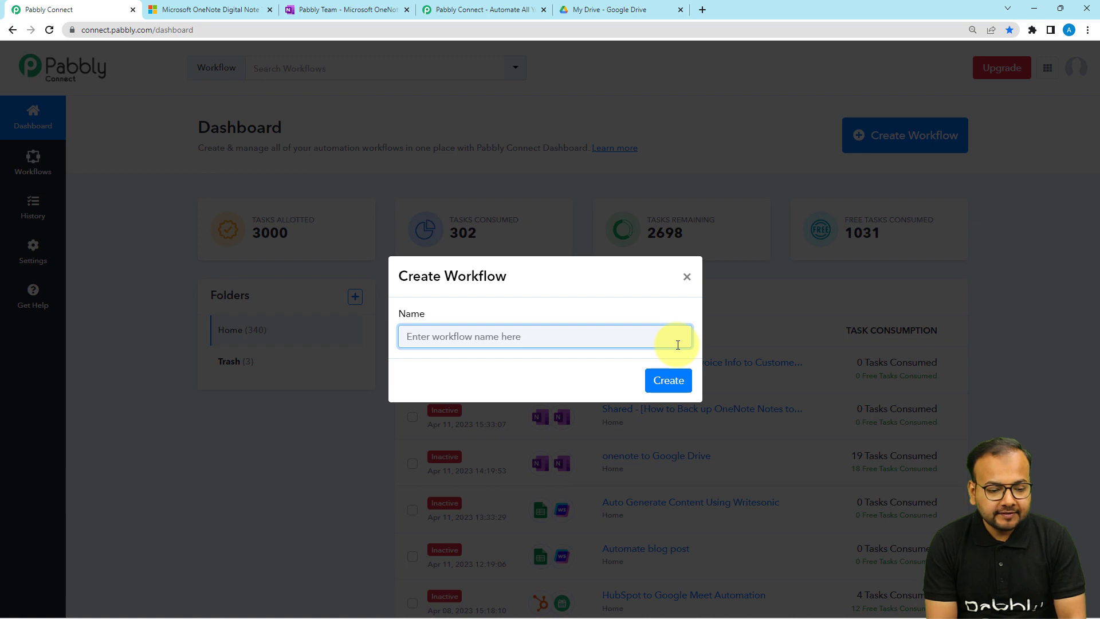
pyautogui.write('OneNote to Google Drive Automation')
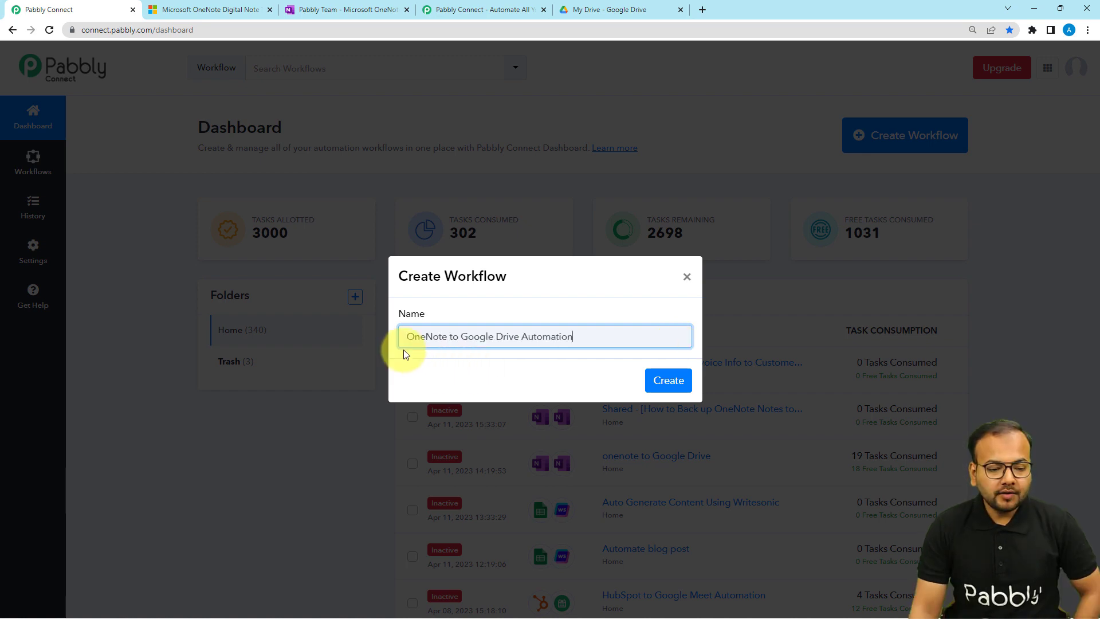
pyautogui.click(685, 392)
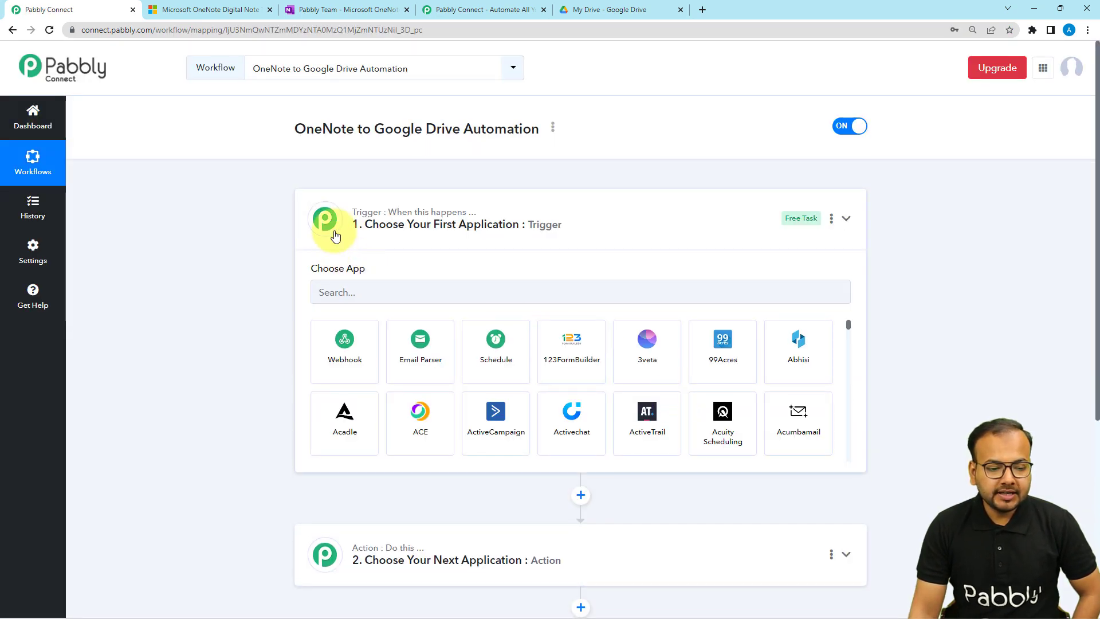
# Set the workflow's trigger application to OneNote with the New Page in Notebook event.
pyautogui.click(335, 235)
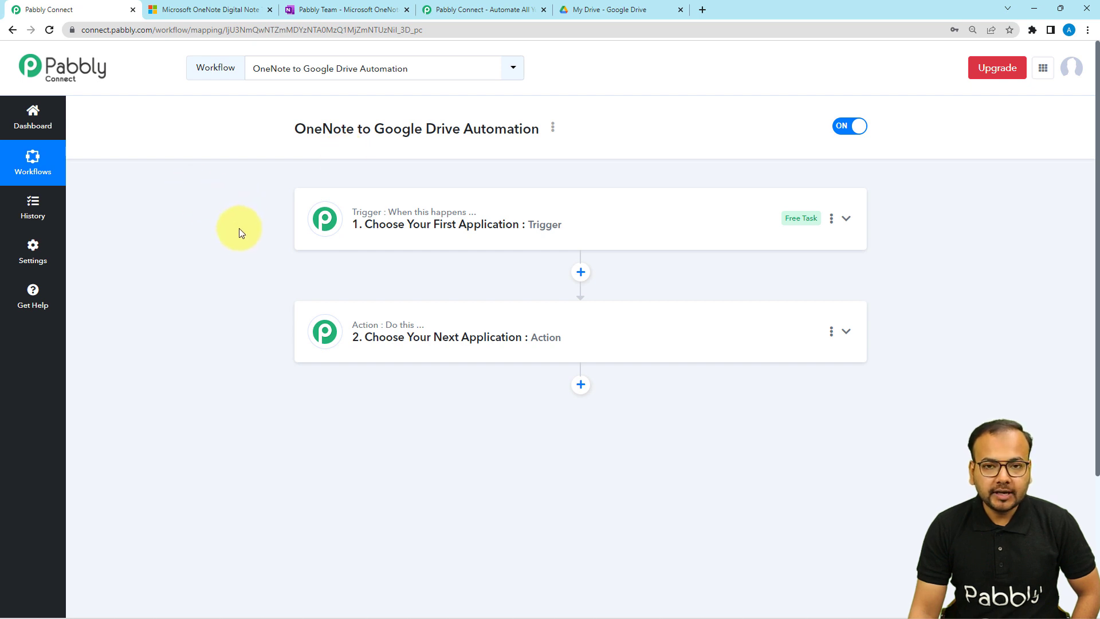
pyautogui.click(351, 236)
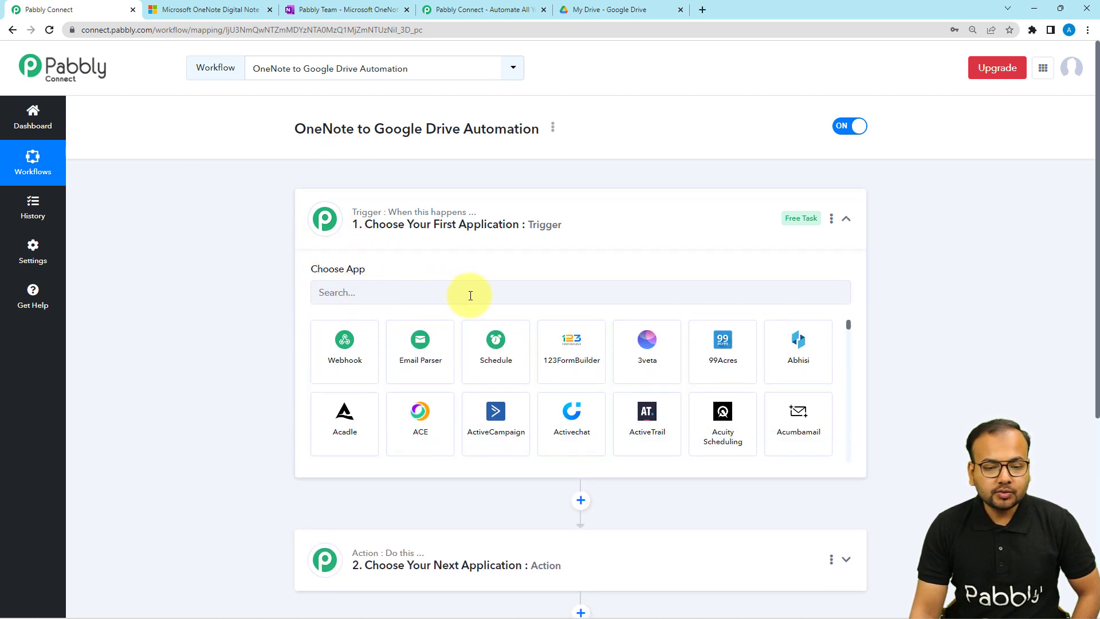
pyautogui.click(448, 295)
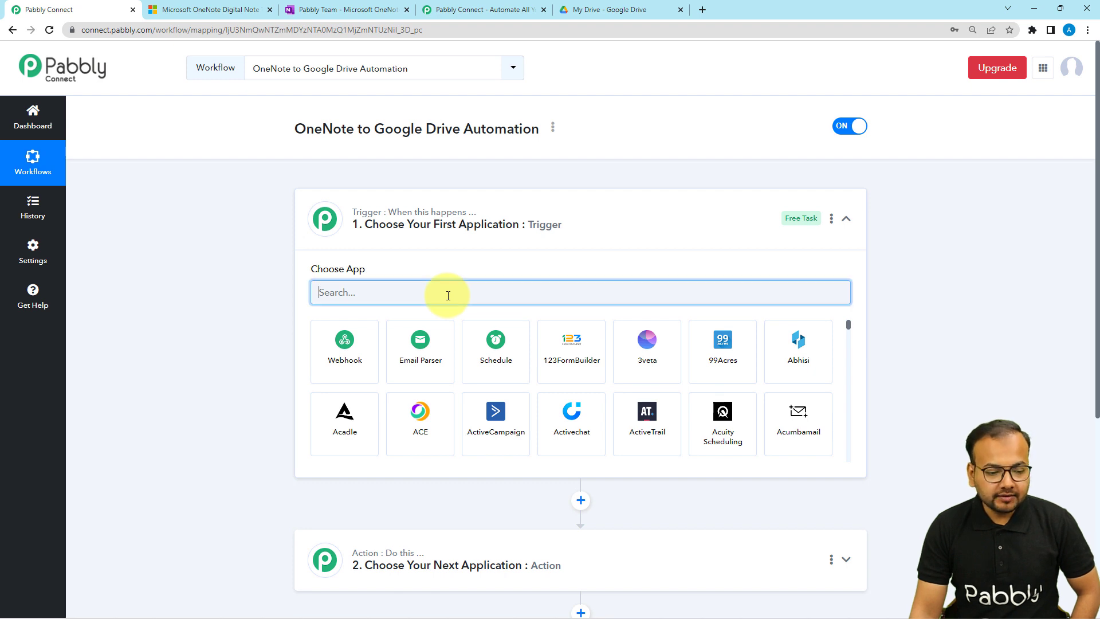
pyautogui.write('one')
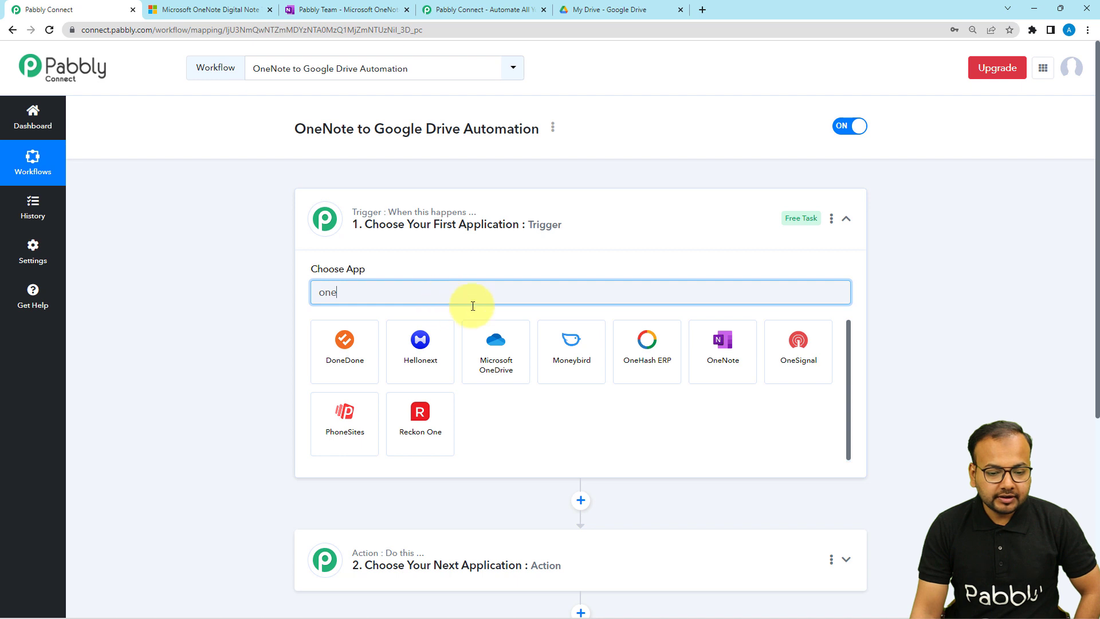
pyautogui.click(701, 362)
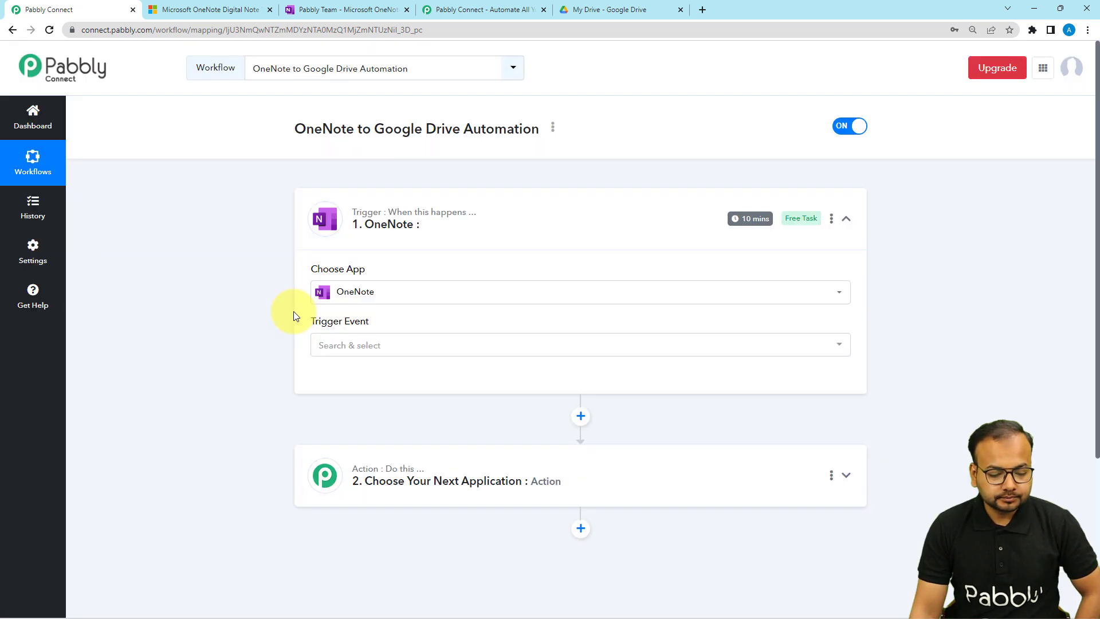
pyautogui.scroll(-1, 293, 317)
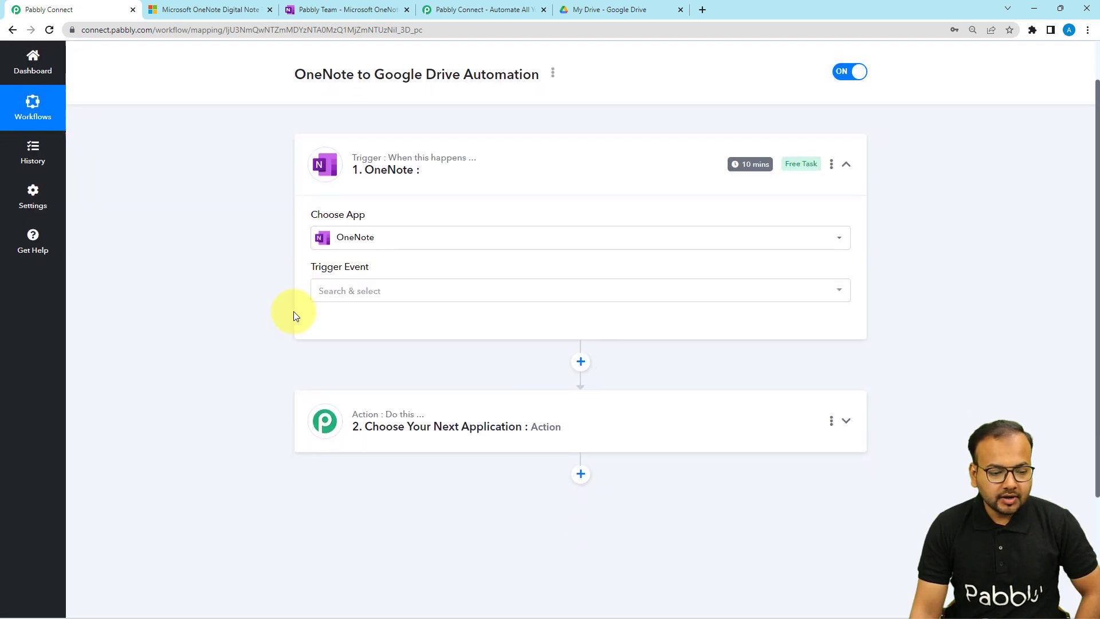
pyautogui.click(351, 297)
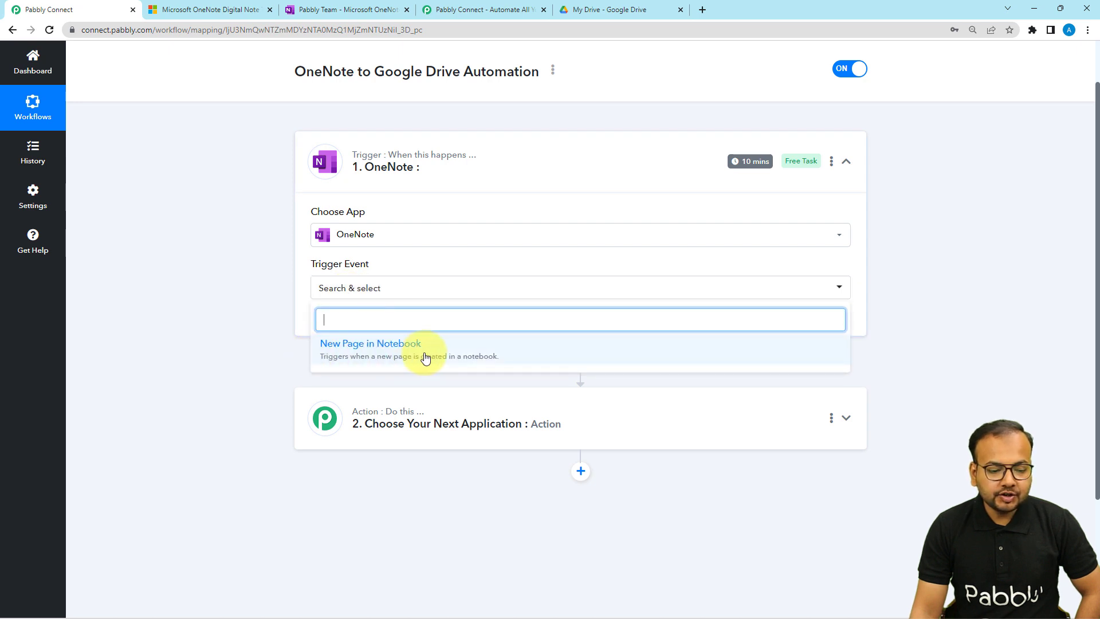
pyautogui.click(406, 356)
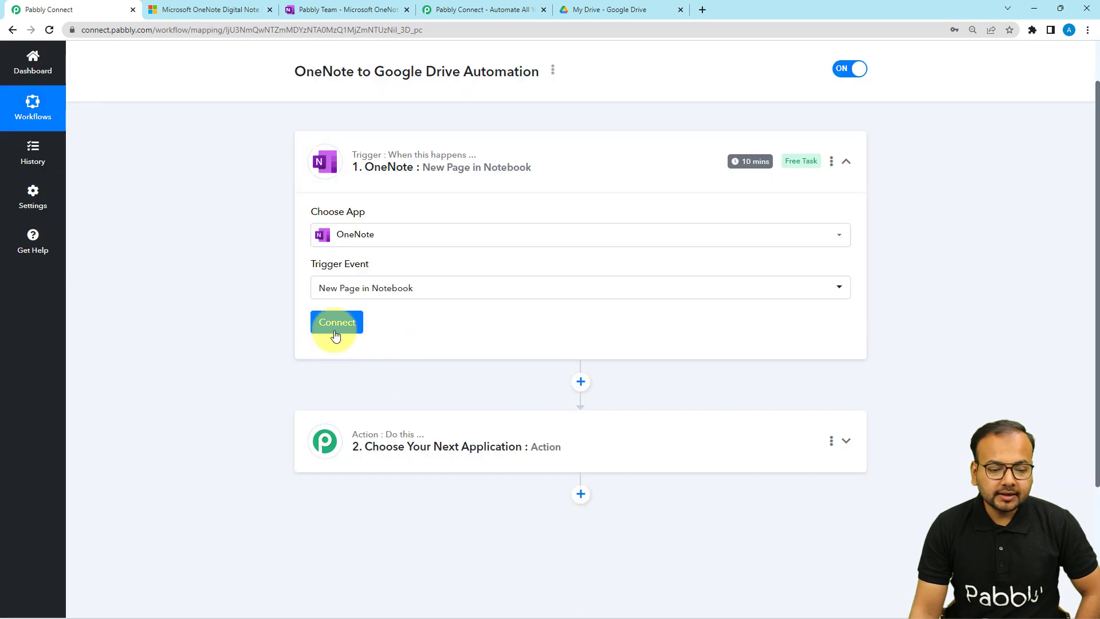
# Add a new OneNote connection for the trigger and grant Pabbly Connect the requested Microsoft account permissions.
pyautogui.click(337, 324)
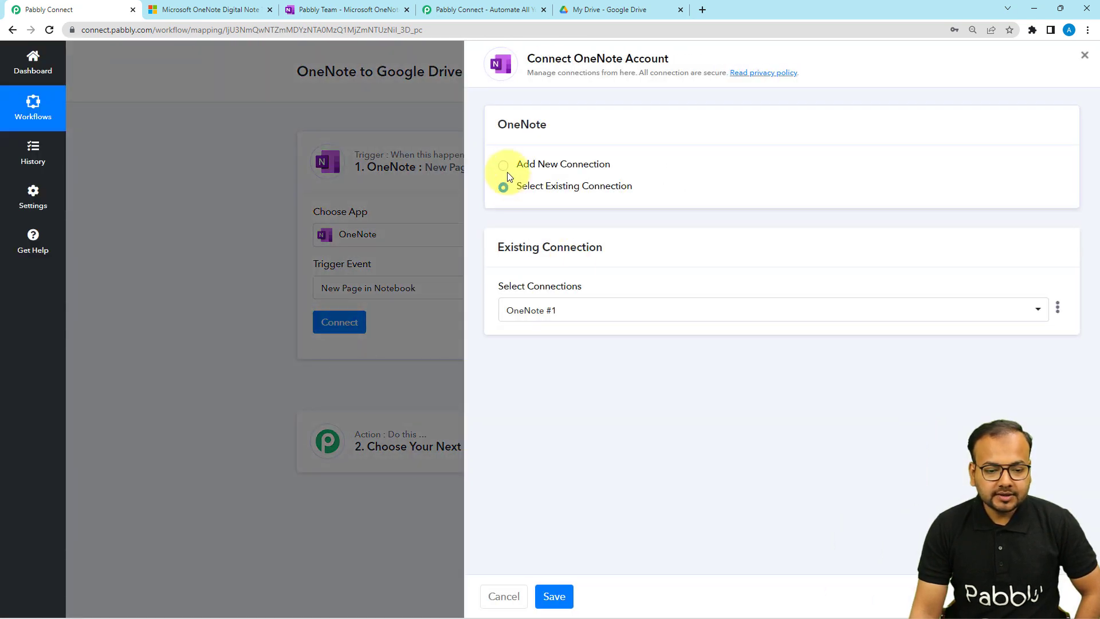
pyautogui.click(504, 166)
pyautogui.click(541, 298)
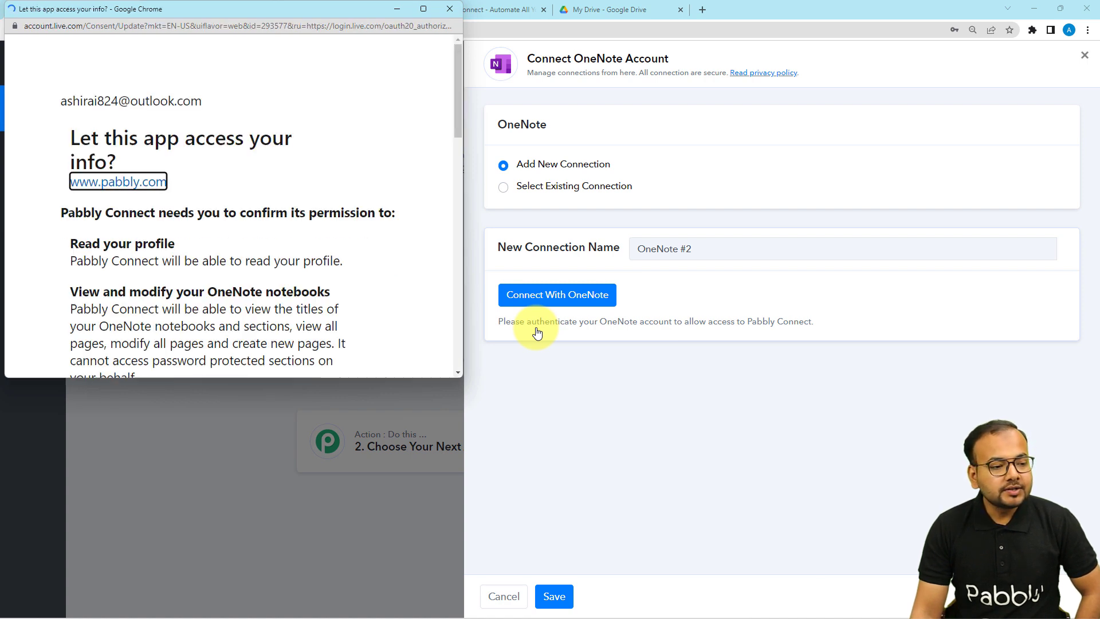
pyautogui.scroll(-2, 330, 299)
pyautogui.scroll(-4, 330, 303)
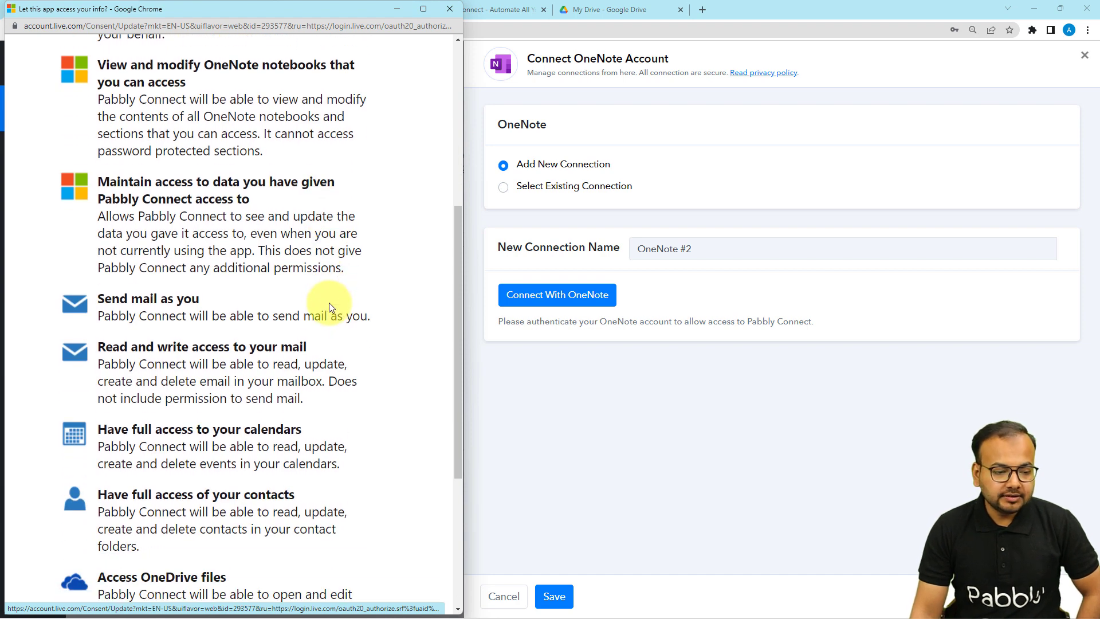
pyautogui.scroll(-5, 240, 290)
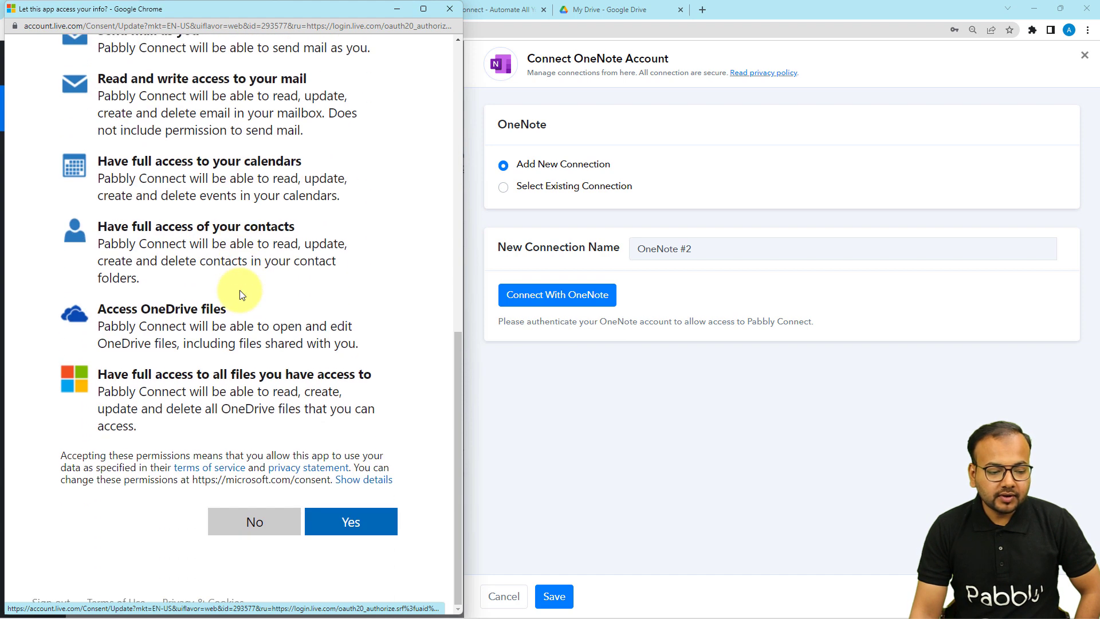
pyautogui.click(364, 526)
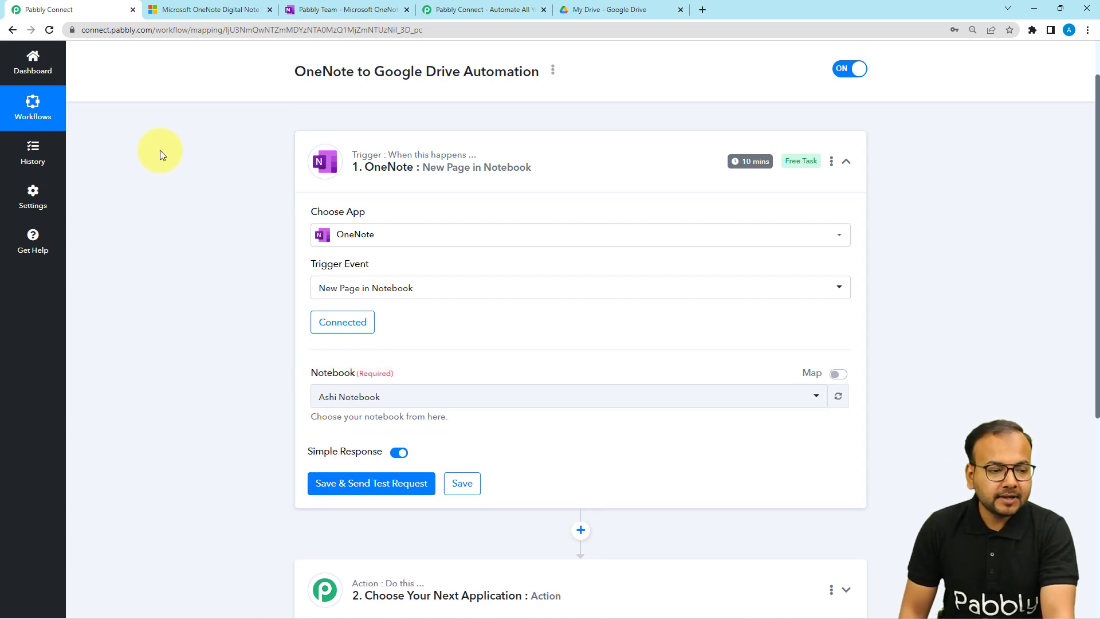
# Choose the Pabbly Team notebook for the OneNote trigger, and save it with a test request.
pyautogui.click(308, 13)
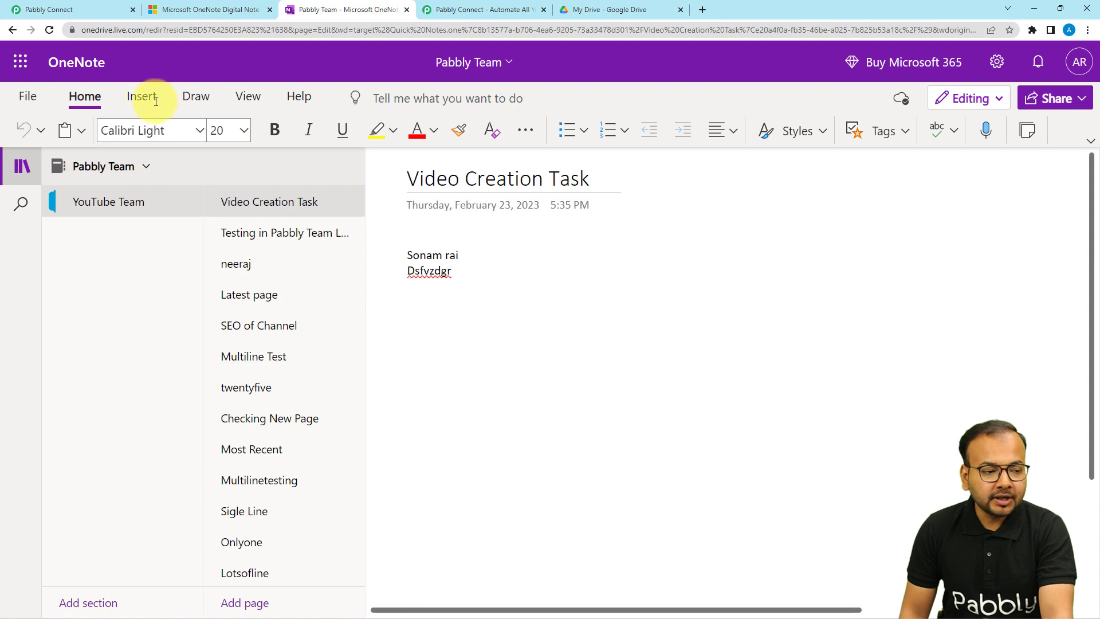
pyautogui.click(93, 11)
pyautogui.click(439, 402)
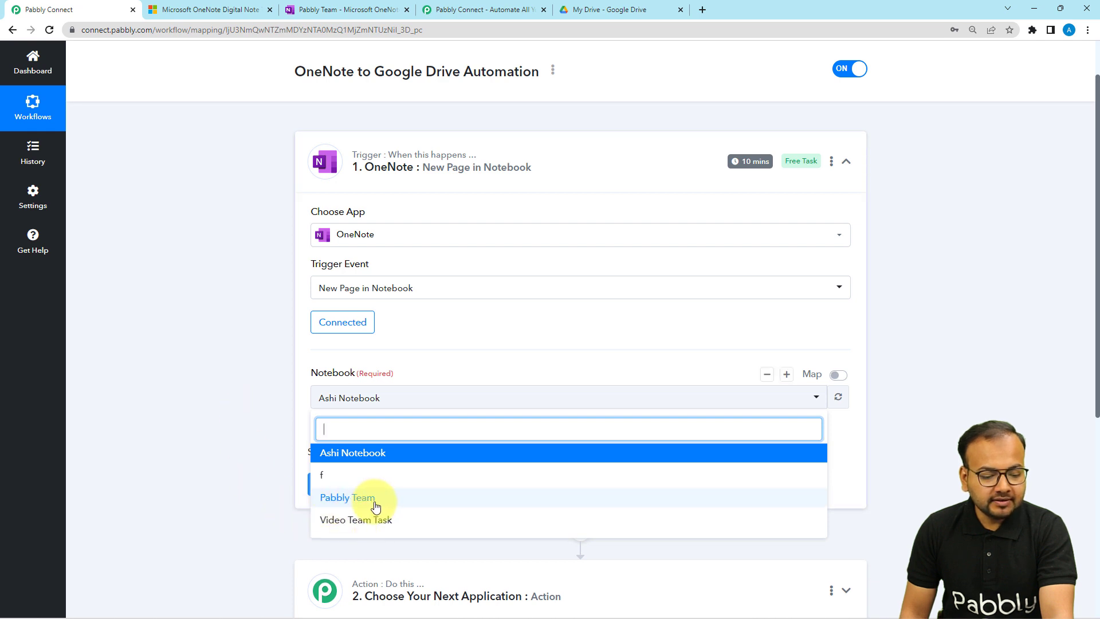
pyautogui.click(336, 503)
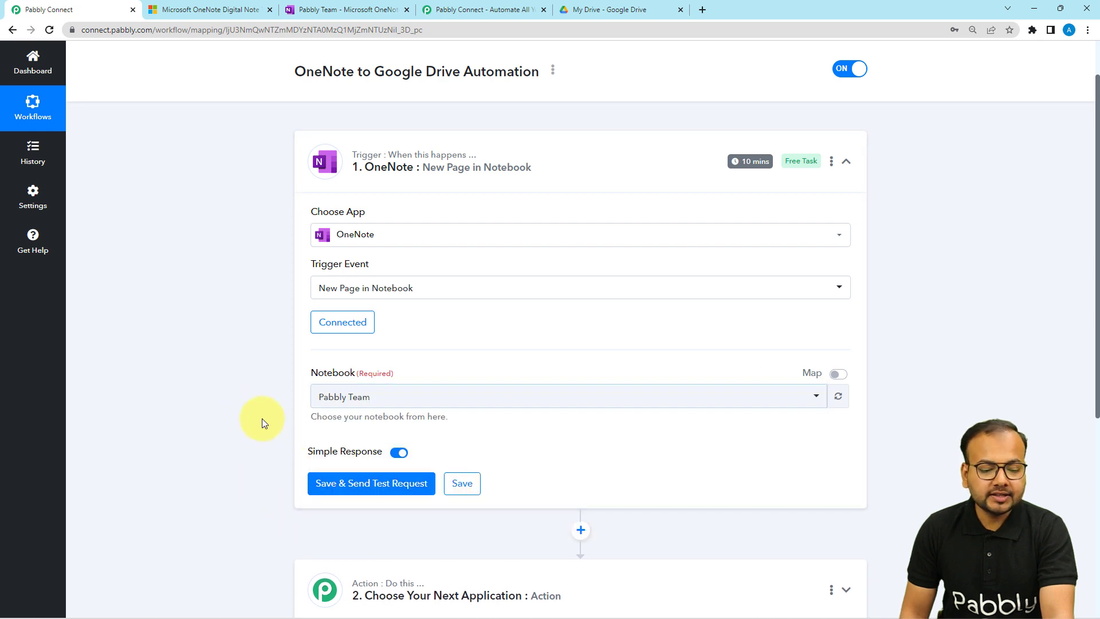
pyautogui.scroll(-1, 263, 418)
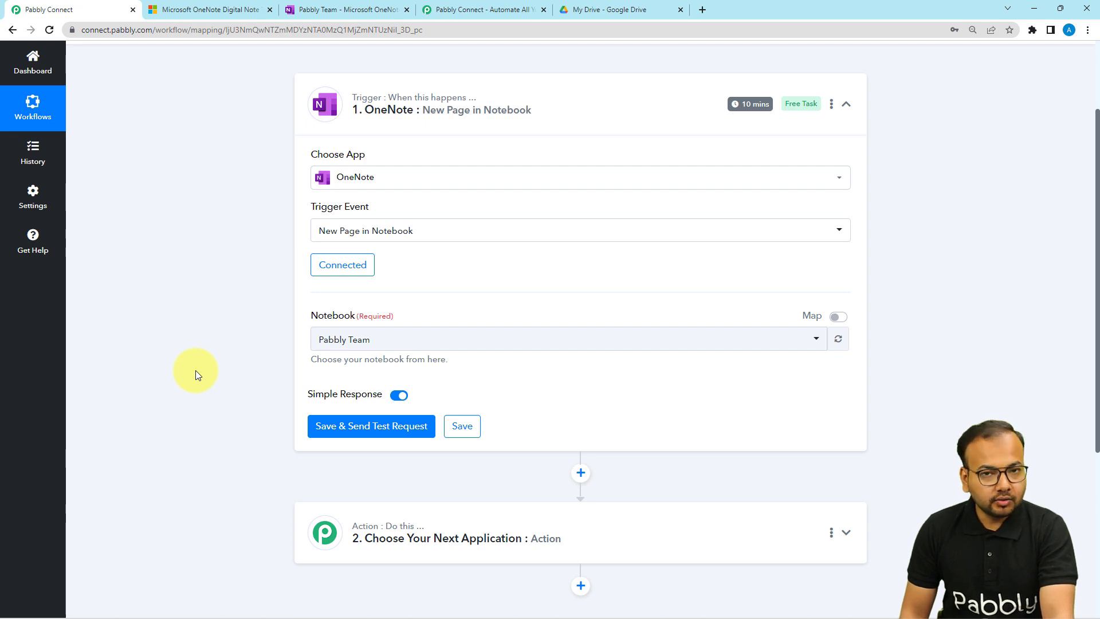
pyautogui.scroll(-1, 195, 370)
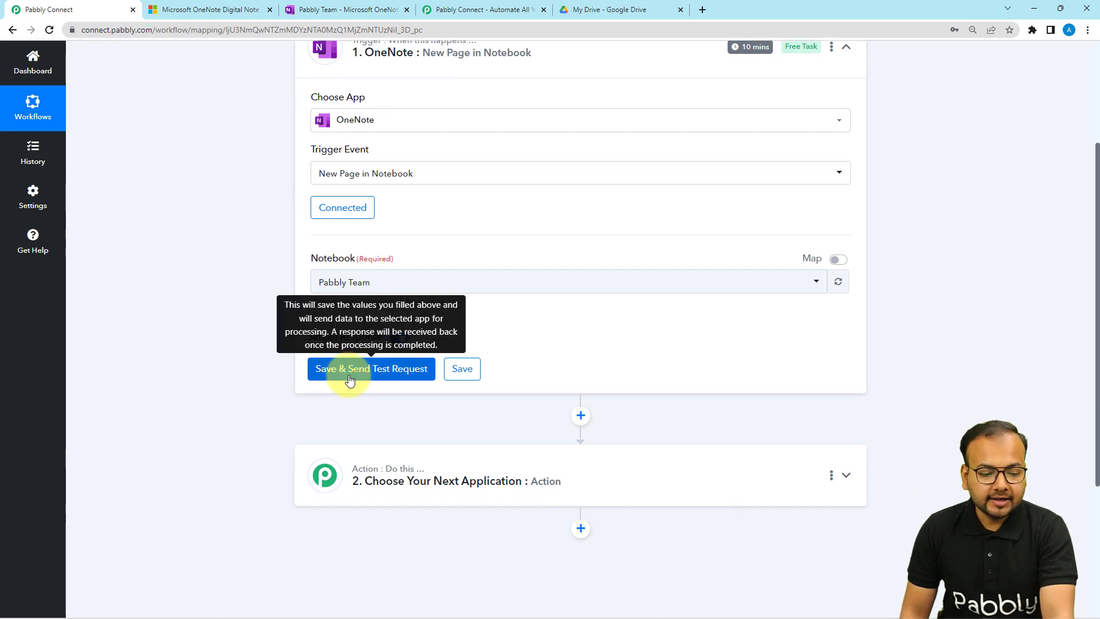
pyautogui.click(349, 381)
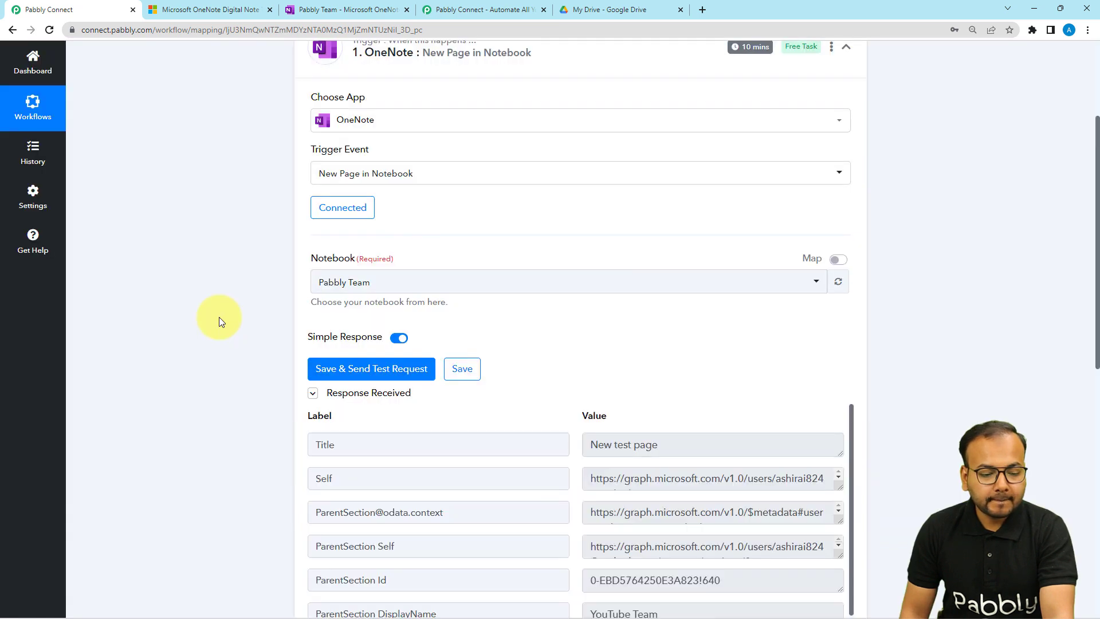
# Examine the labels and values in the trigger's test response, from the page title to the content URL.
pyautogui.scroll(-3, 211, 344)
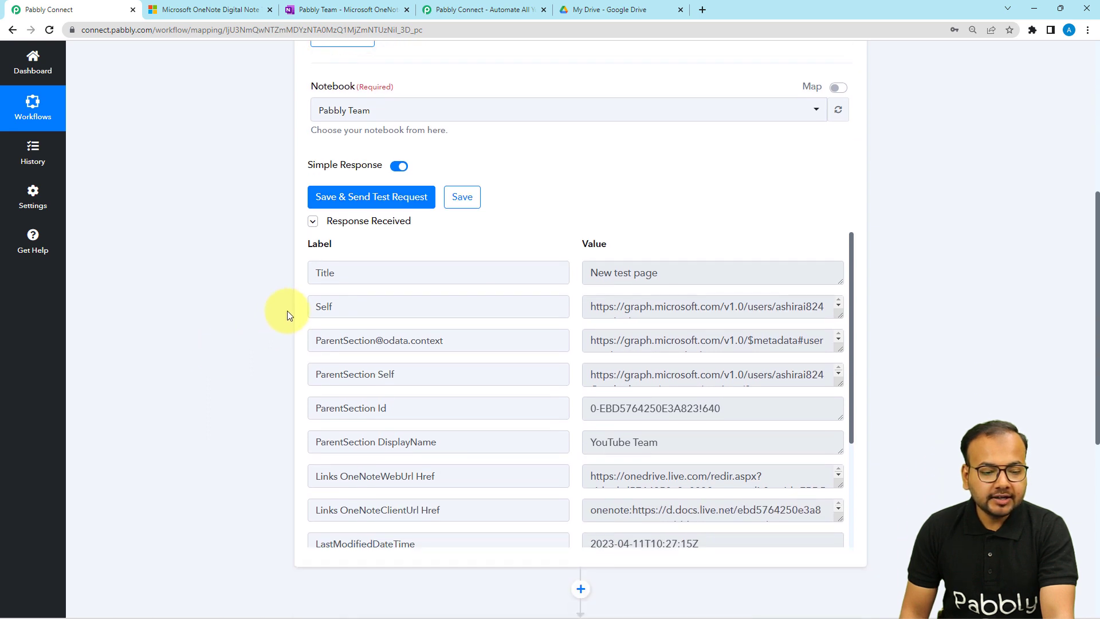
pyautogui.doubleClick(315, 274)
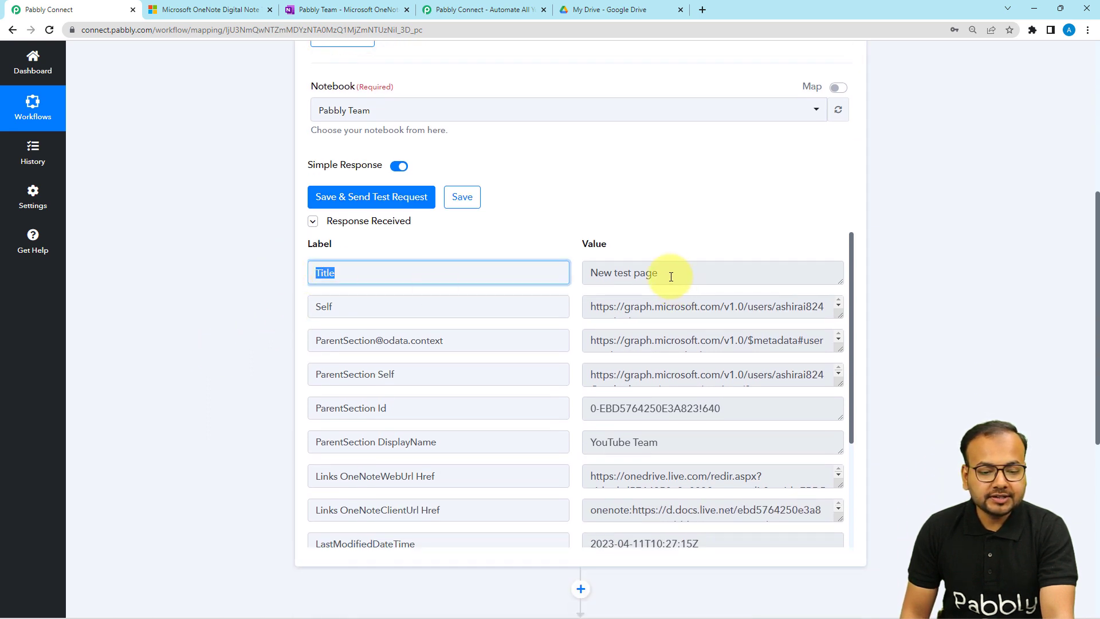
pyautogui.moveTo(671, 277); pyautogui.dragTo(584, 275)
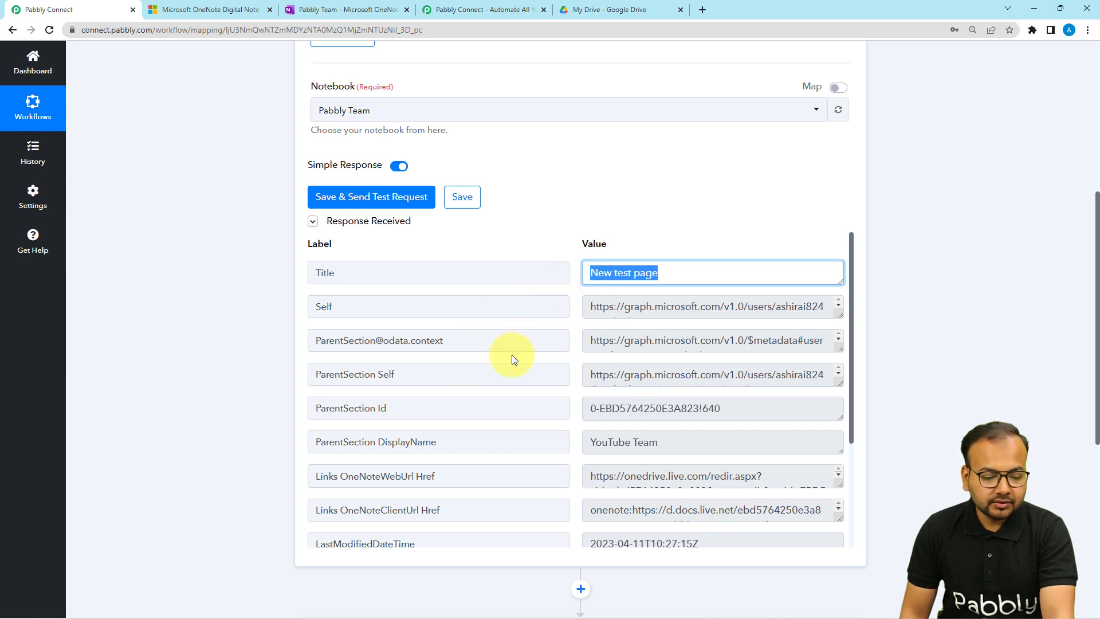
pyautogui.scroll(-2, 512, 357)
pyautogui.scroll(2, 511, 358)
pyautogui.scroll(-2, 276, 369)
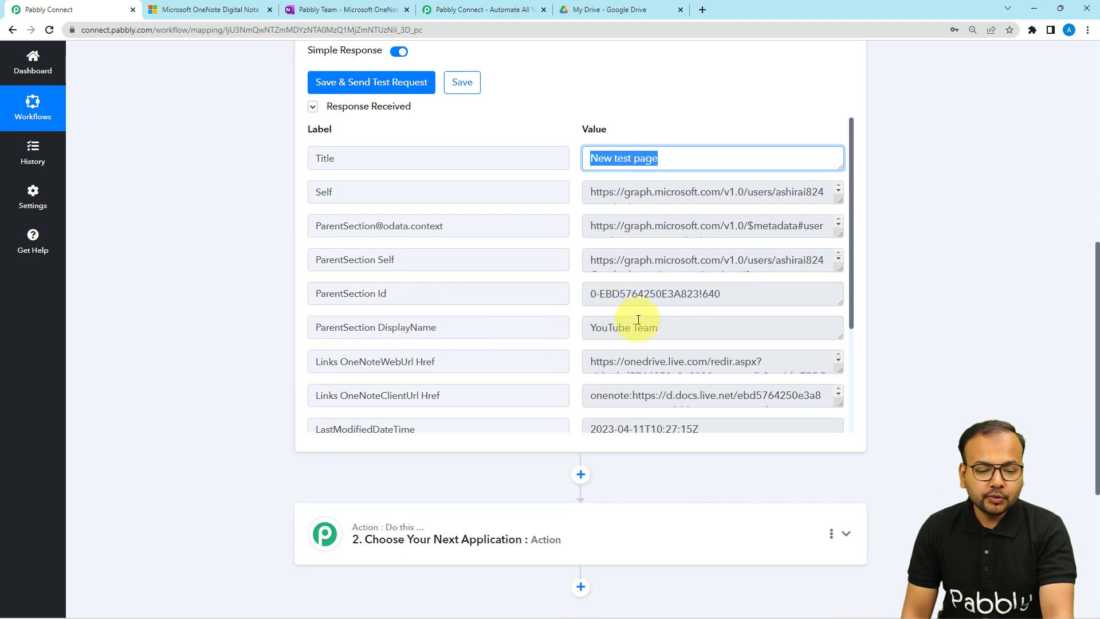
pyautogui.scroll(-3, 638, 319)
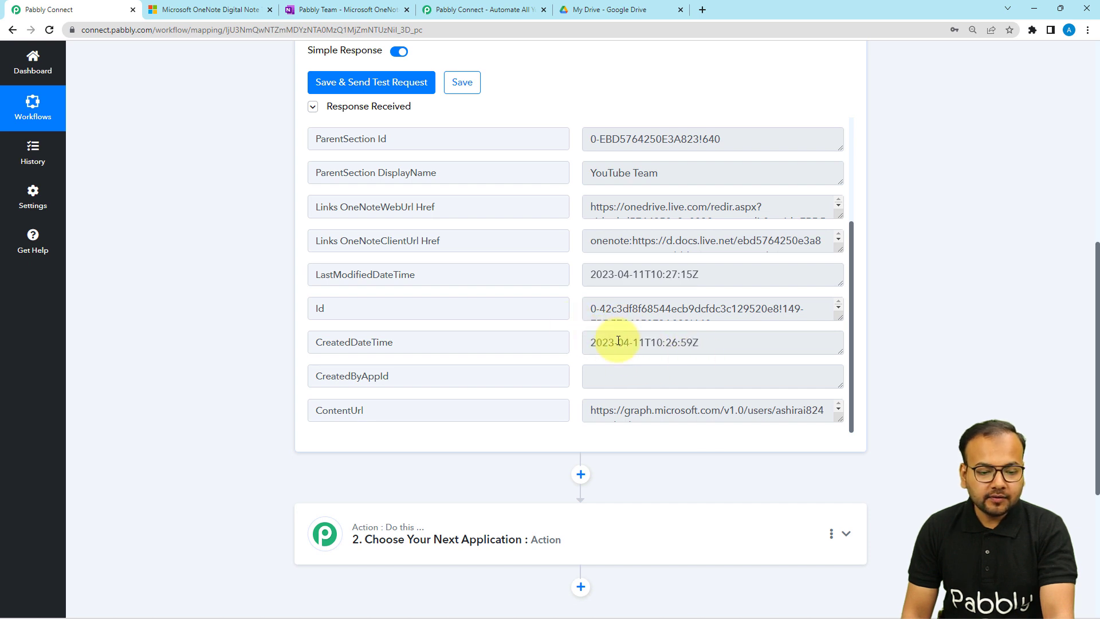
# Open the "New test page" note in OneNote's YouTube Team section and compare its contents with the trigger's test response.
pyautogui.click(318, 7)
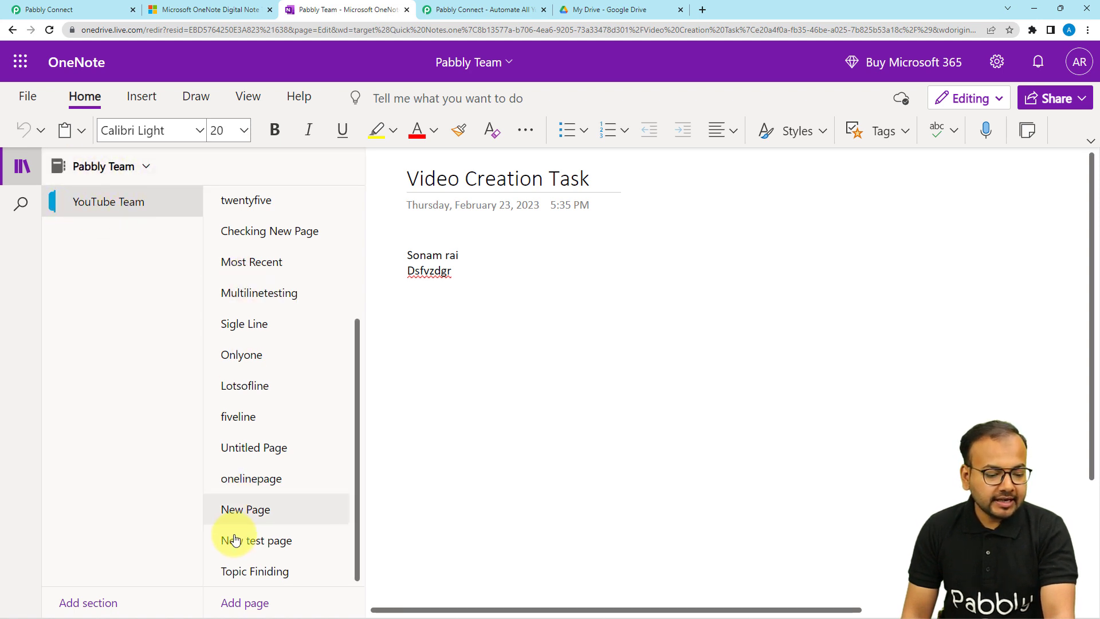
pyautogui.click(268, 545)
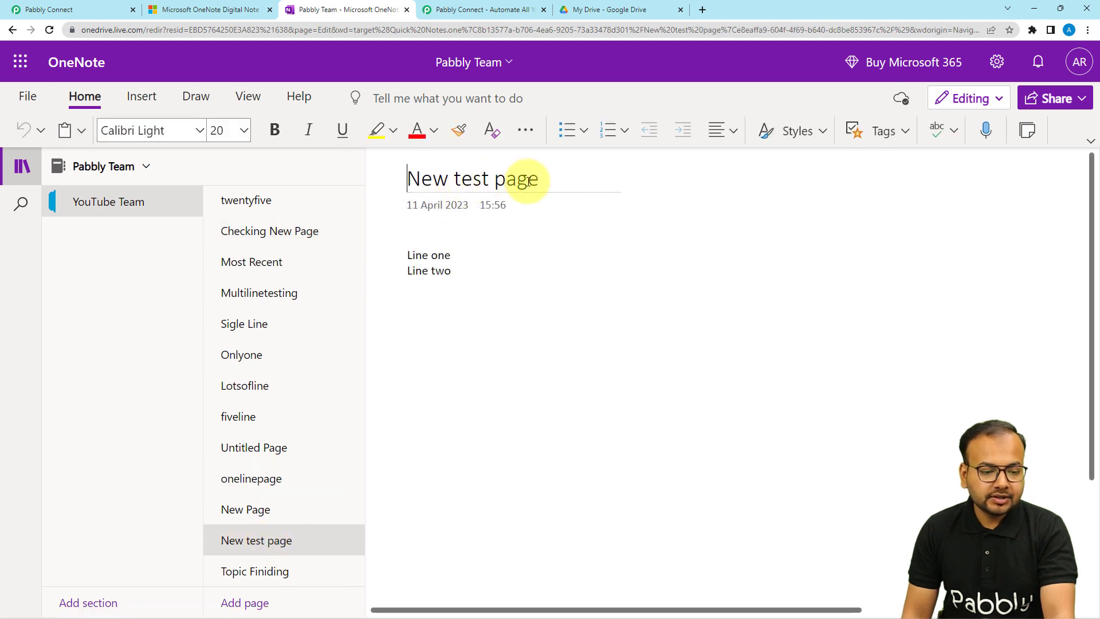
pyautogui.click(82, 5)
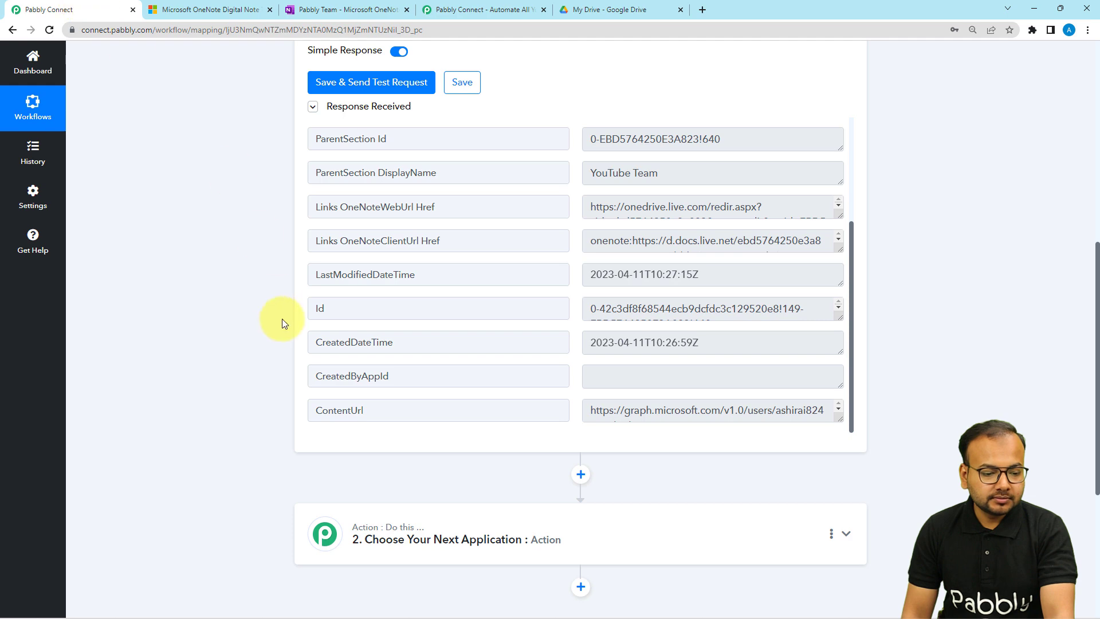
pyautogui.scroll(-1, 396, 347)
pyautogui.scroll(4, 396, 347)
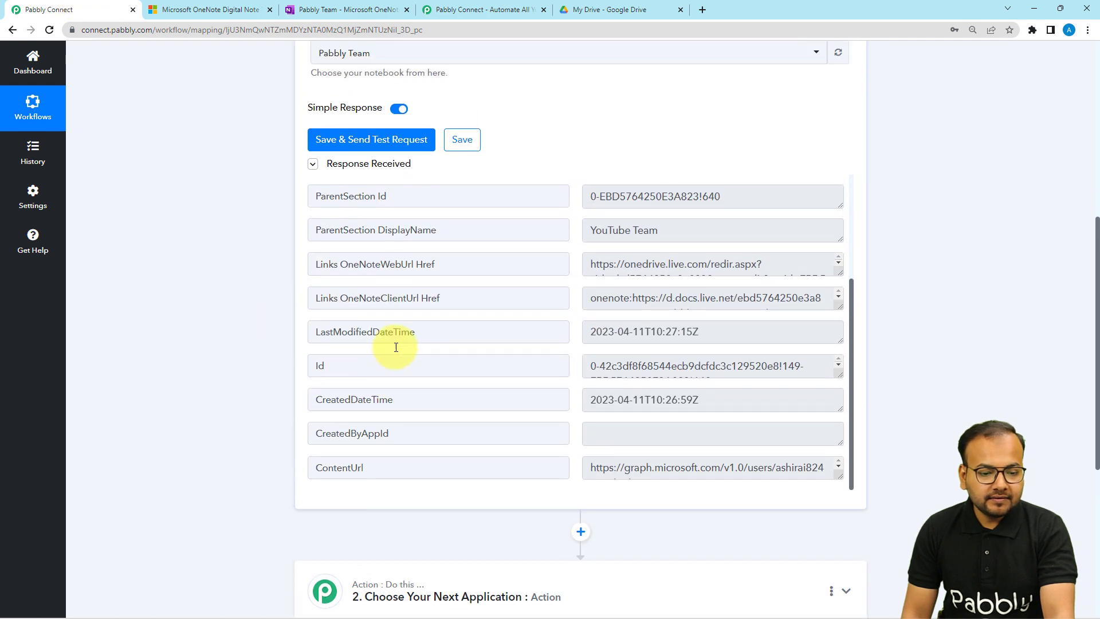
pyautogui.scroll(3, 394, 338)
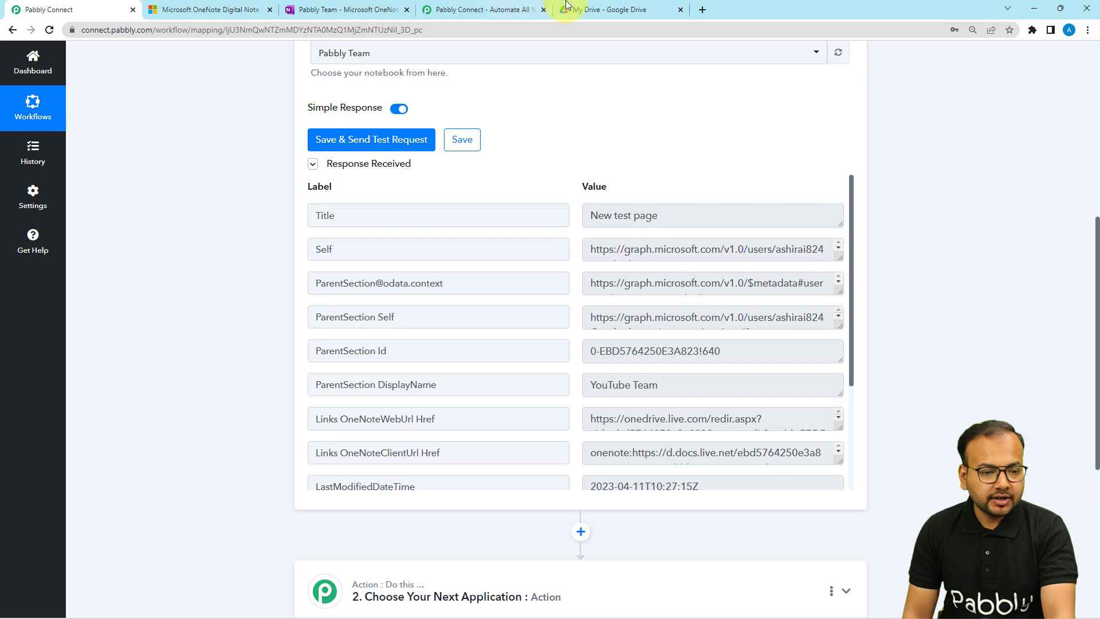
pyautogui.click(322, 9)
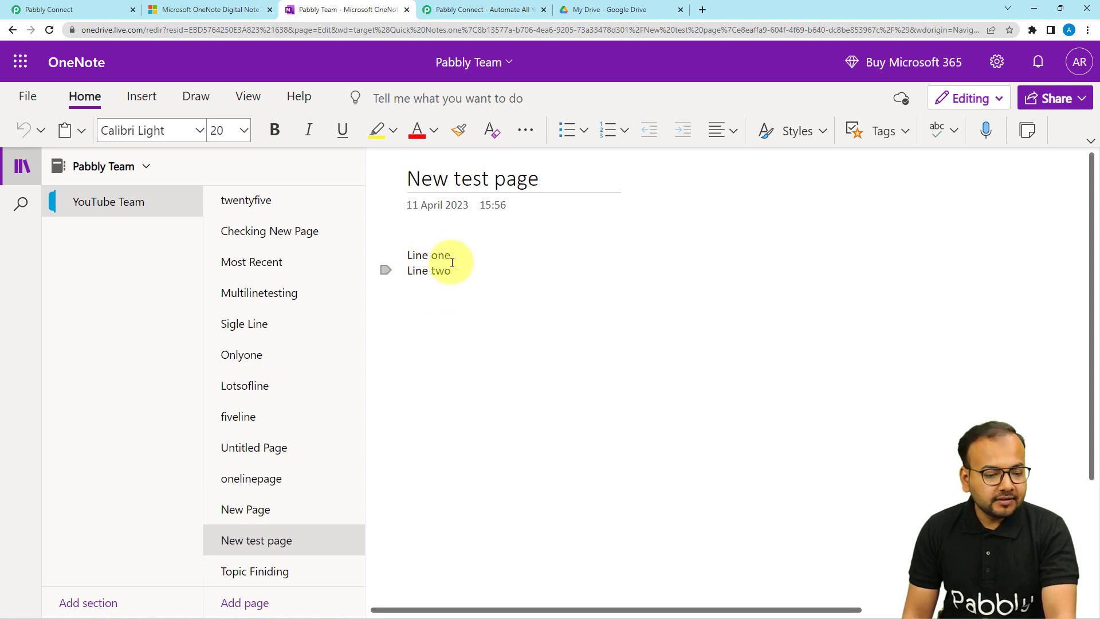
# Switch back to the Pabbly Connect workflow and set the second step's app to OneNote with the Get Page Details action event.
pyautogui.click(114, 9)
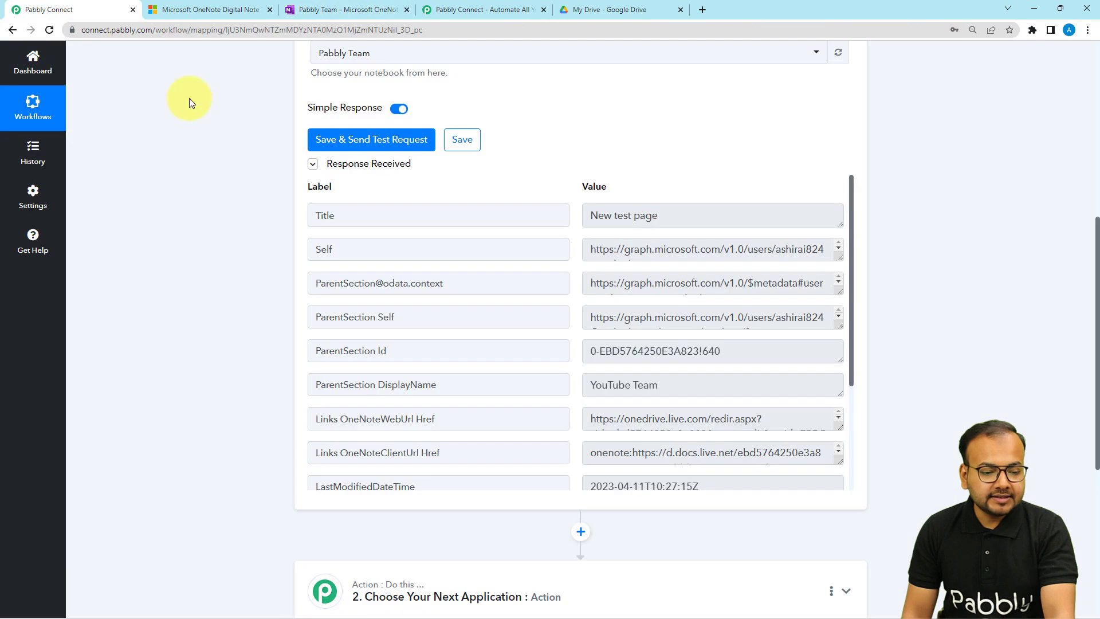
pyautogui.scroll(-3, 456, 279)
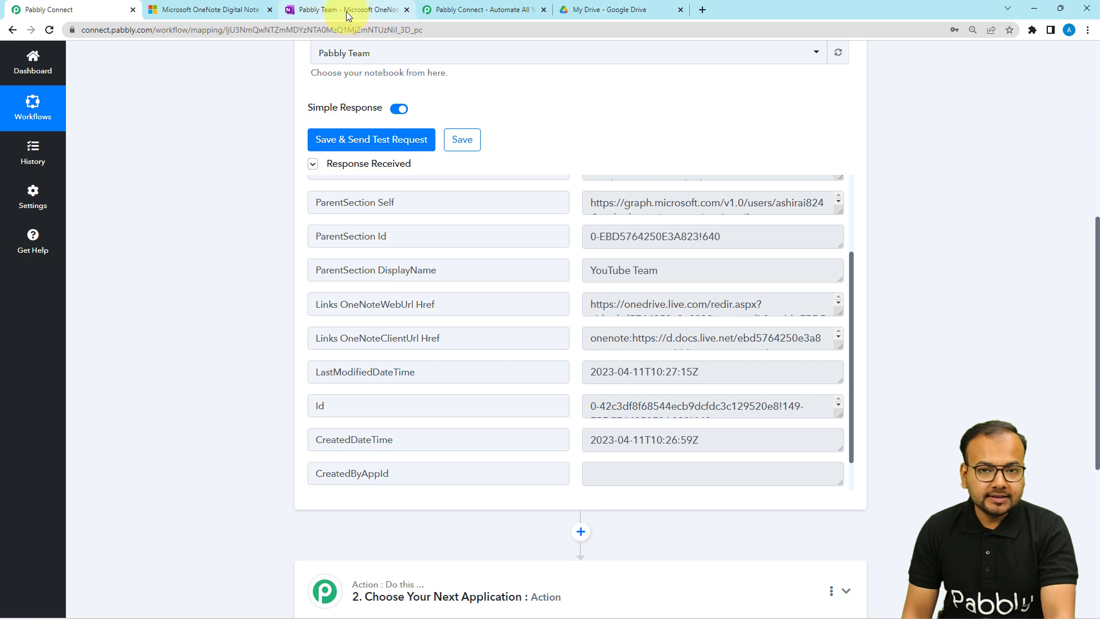
pyautogui.scroll(-3, 157, 259)
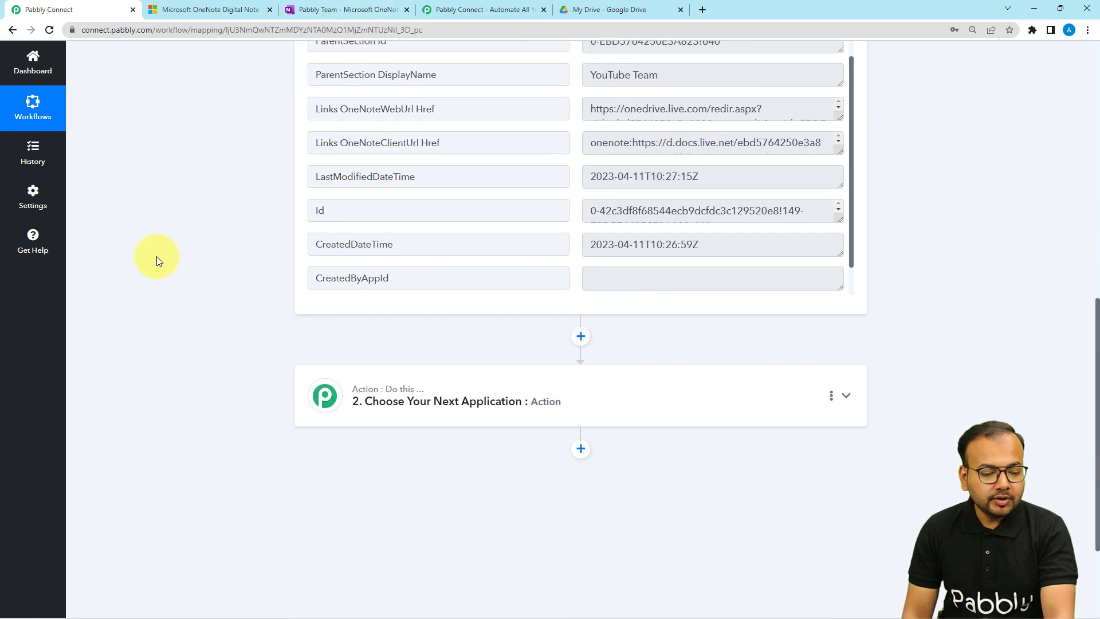
pyautogui.scroll(-2, 156, 256)
pyautogui.click(434, 281)
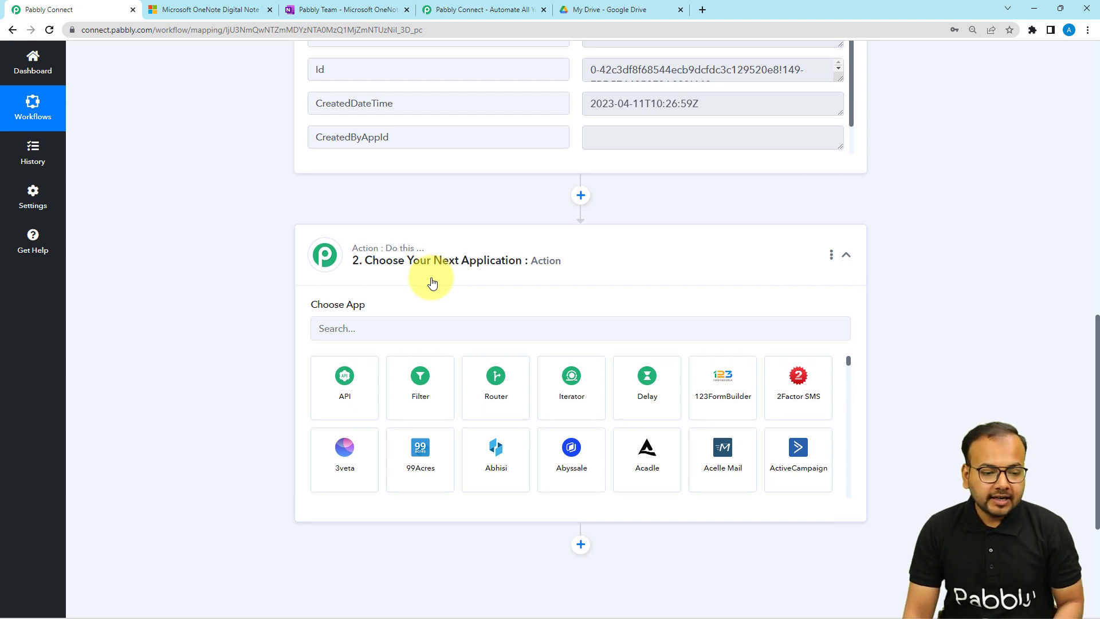
pyautogui.scroll(-2, 431, 275)
pyautogui.click(431, 223)
pyautogui.write('one')
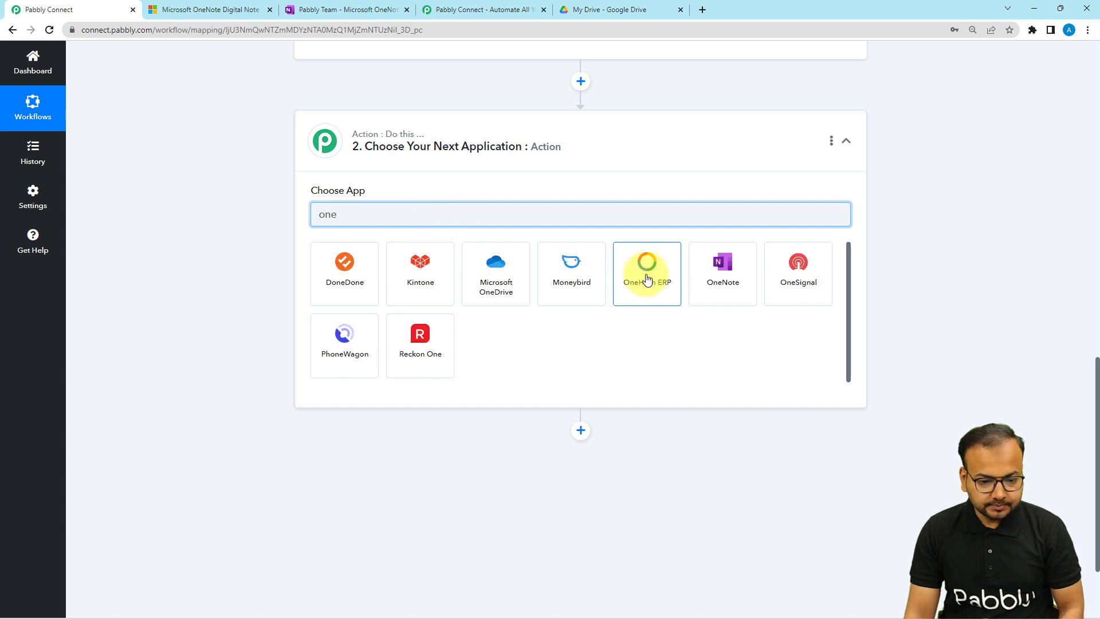
pyautogui.click(705, 281)
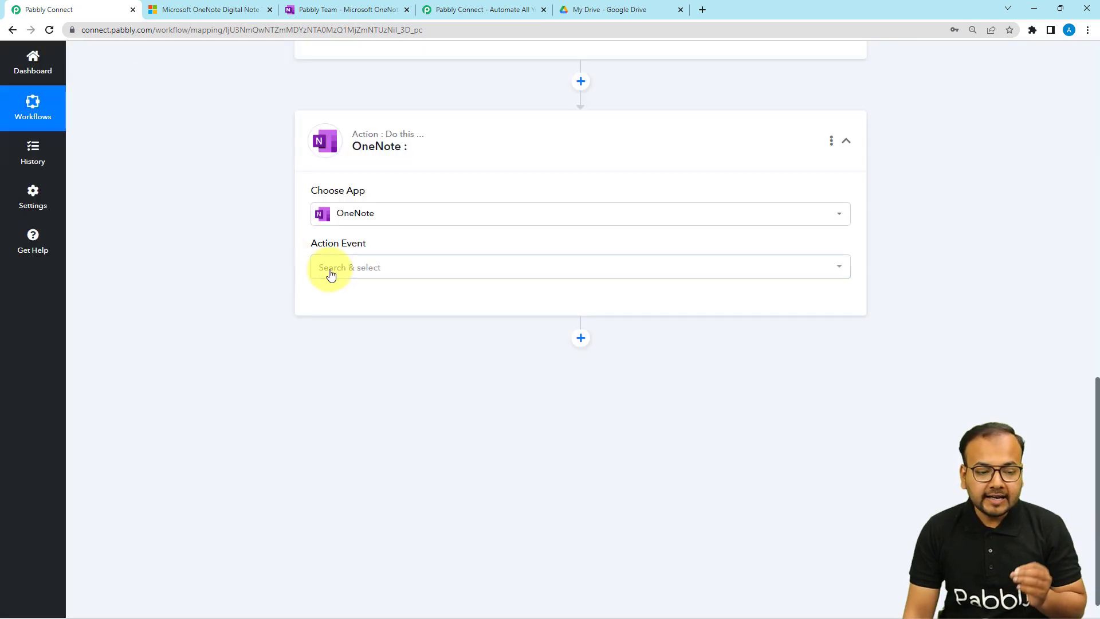
pyautogui.click(335, 271)
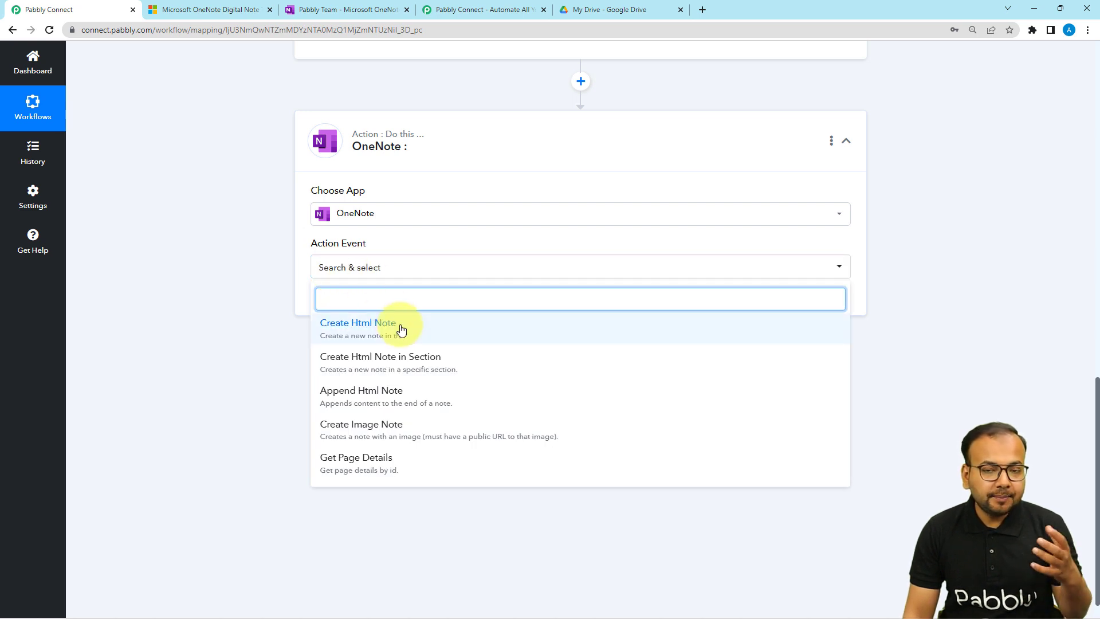
pyautogui.click(356, 468)
# Connect the Get Page Details action through the existing OneNote #2 connection and save it.
pyautogui.click(342, 304)
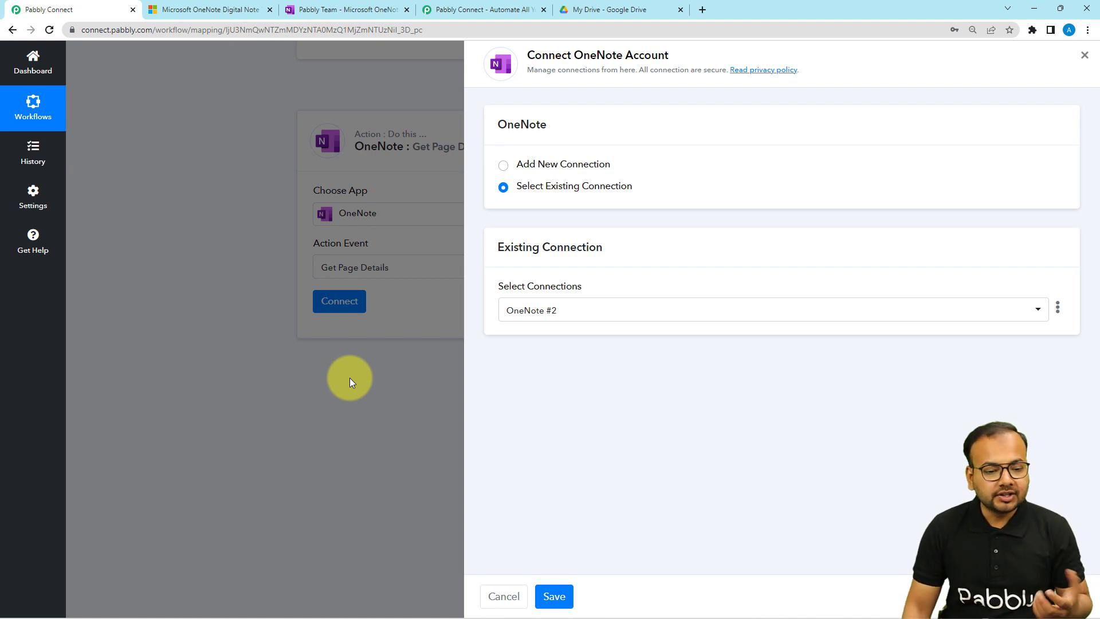
pyautogui.click(608, 318)
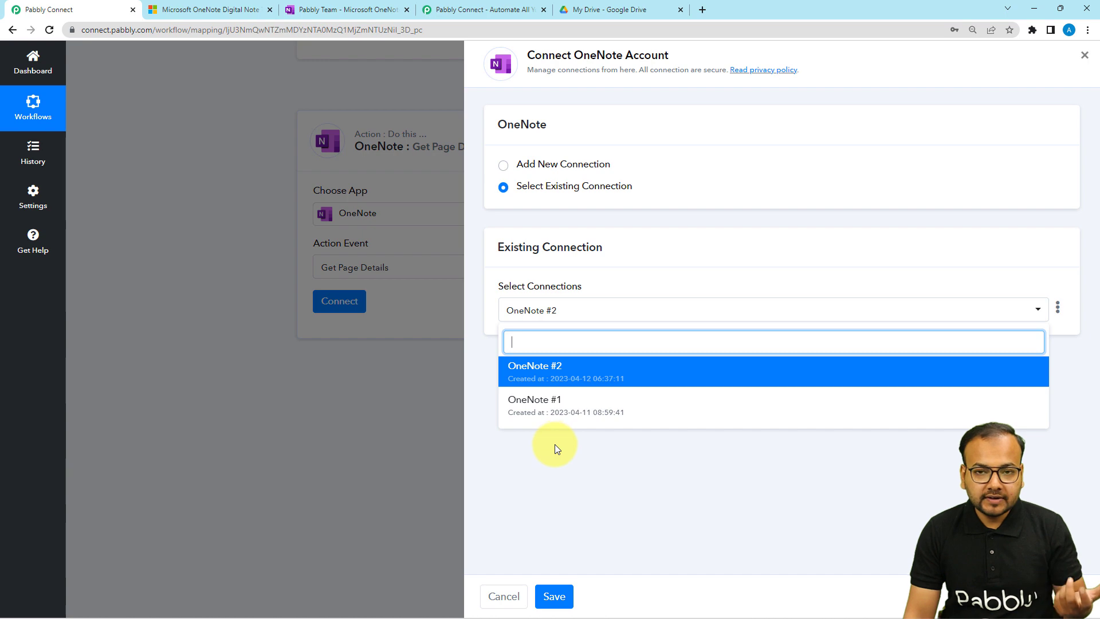
pyautogui.click(554, 445)
pyautogui.click(555, 597)
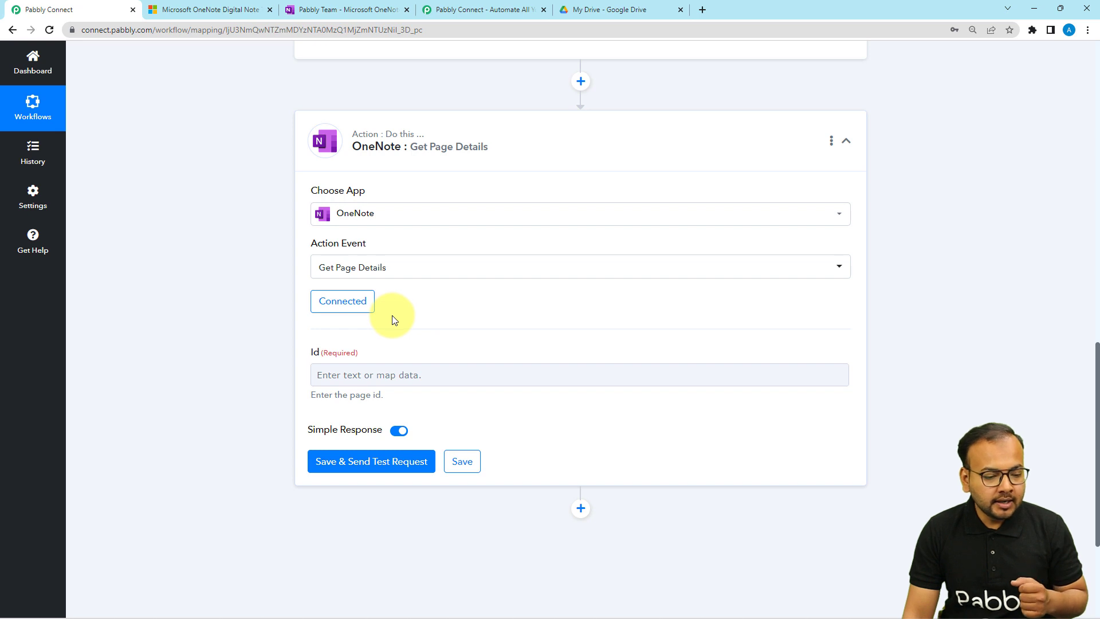
# Enlarge the page Id value in the OneNote trigger's test response and examine it in full.
pyautogui.scroll(-2, 393, 319)
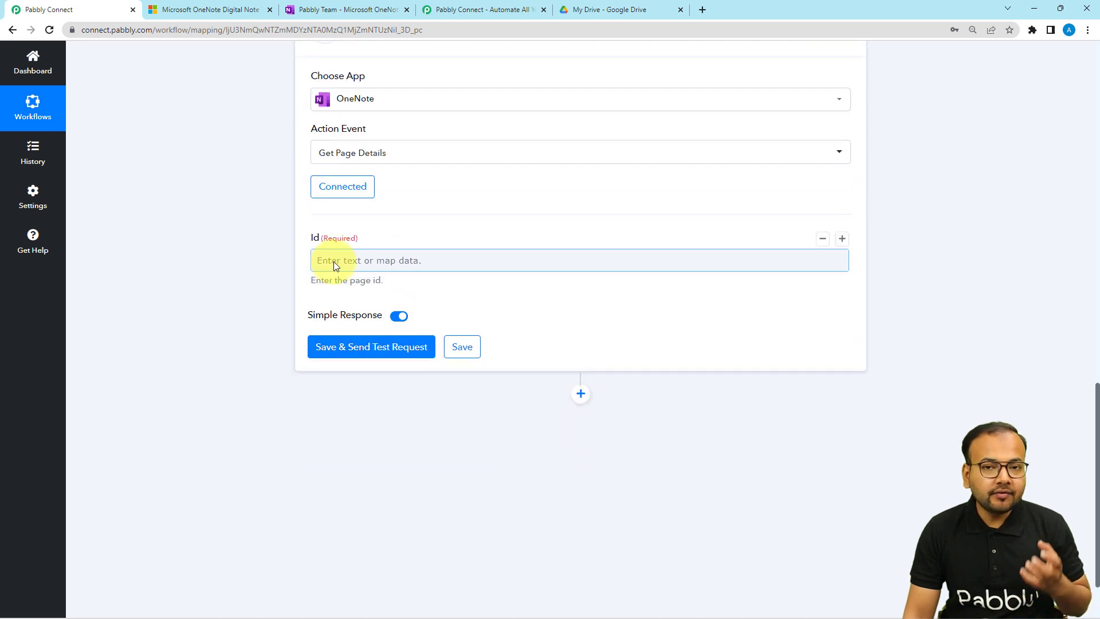
pyautogui.scroll(7, 214, 267)
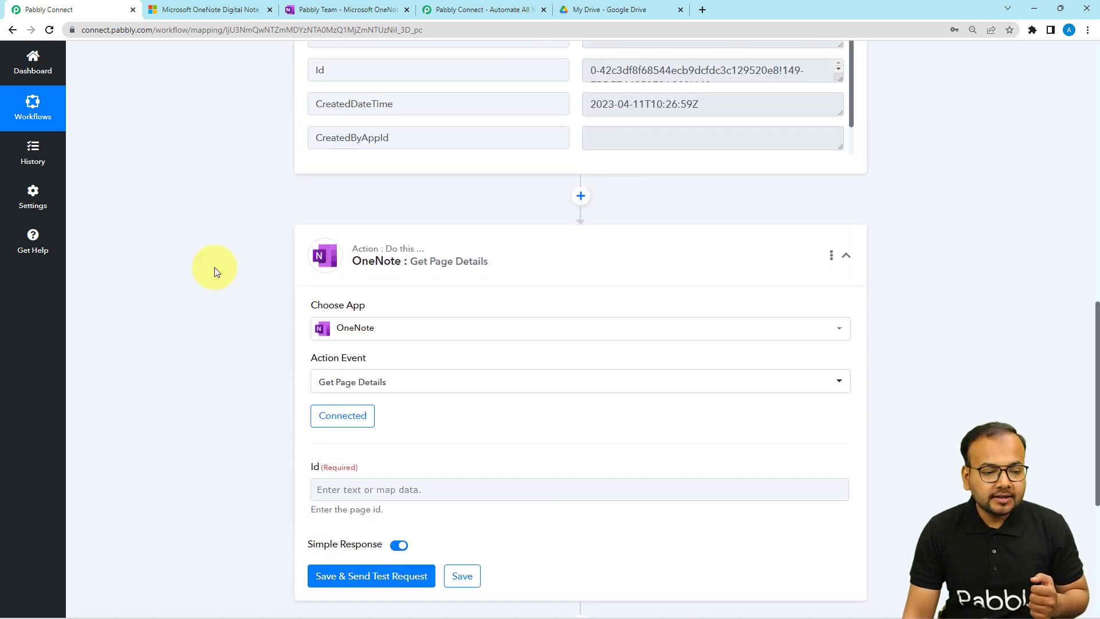
pyautogui.scroll(2, 214, 267)
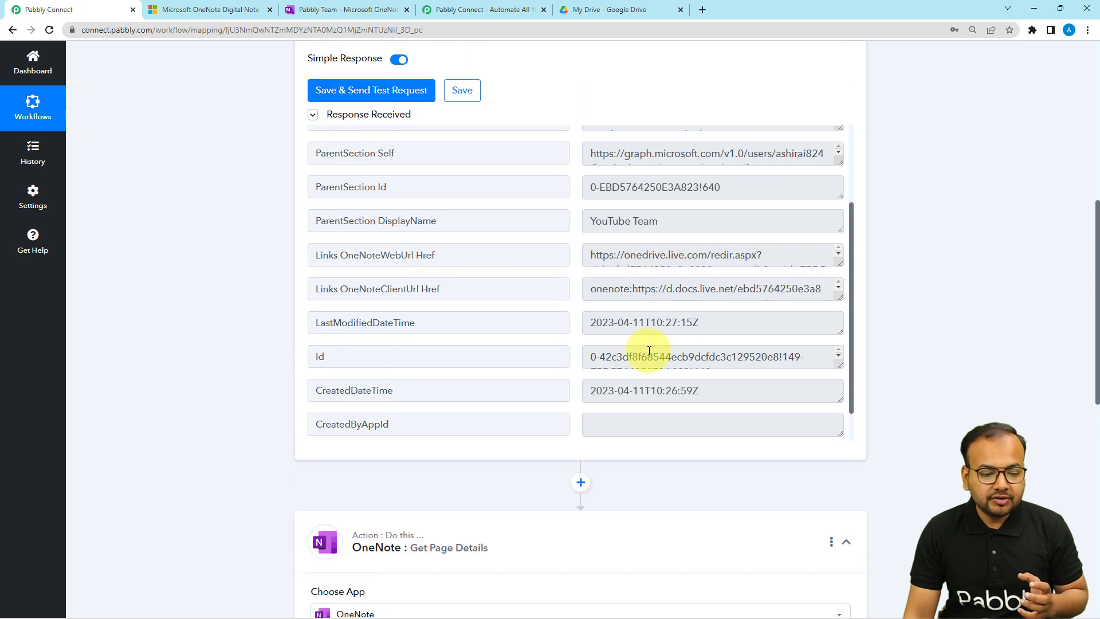
pyautogui.moveTo(838, 365); pyautogui.dragTo(833, 402)
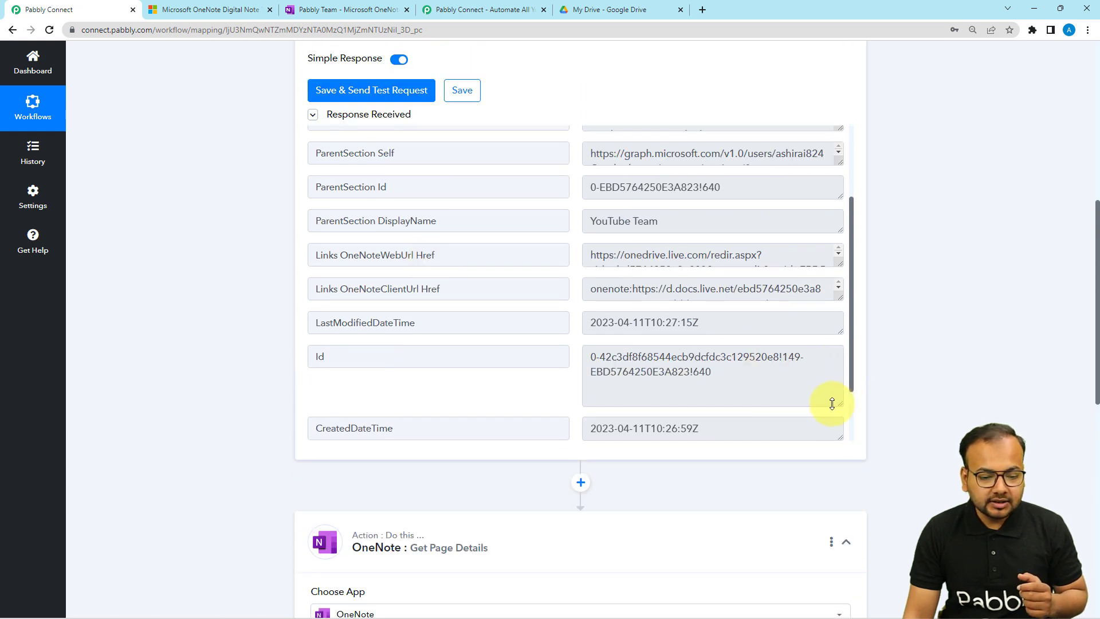
pyautogui.moveTo(378, 348); pyautogui.dragTo(285, 363)
pyautogui.moveTo(589, 352); pyautogui.dragTo(694, 383)
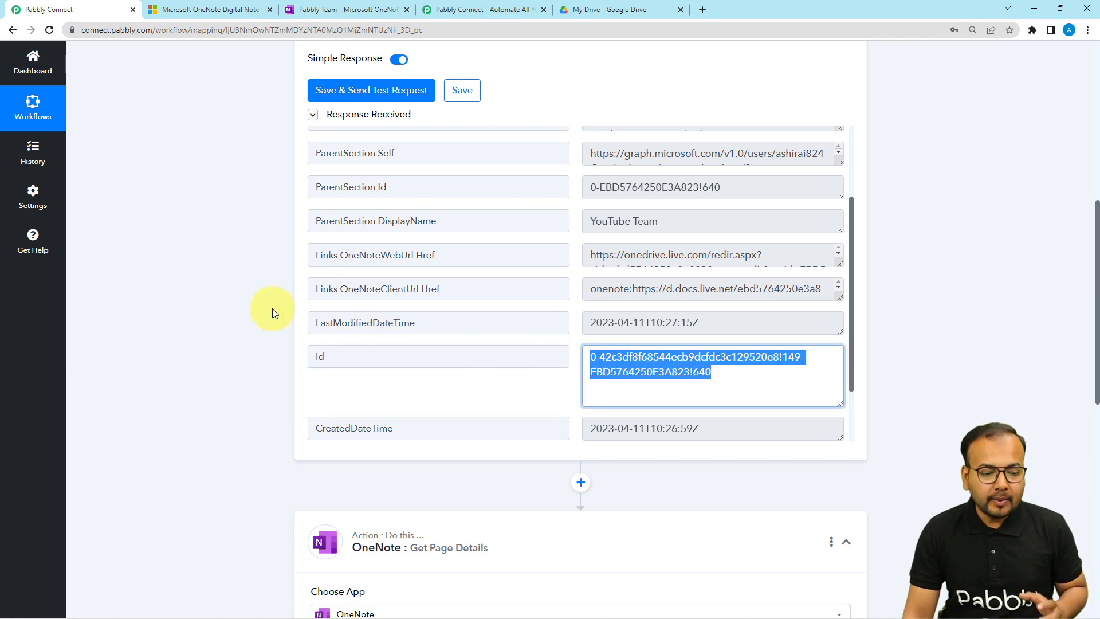
# Map the action's required Id to the Id from the New Page in Notebook trigger, and save it with a test request.
pyautogui.scroll(-8, 273, 308)
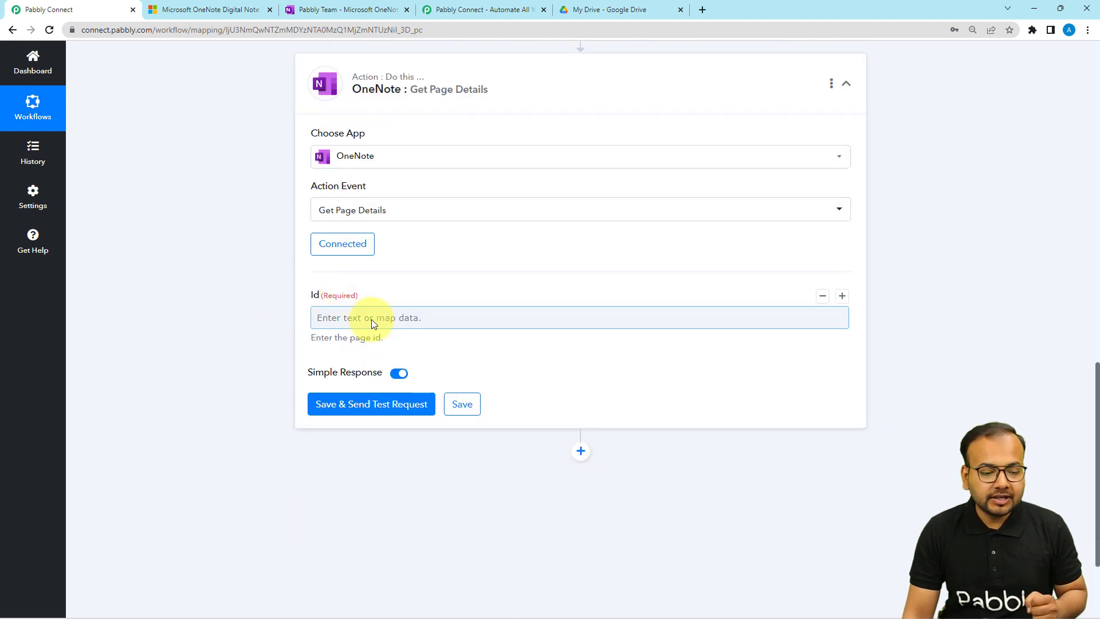
pyautogui.click(367, 319)
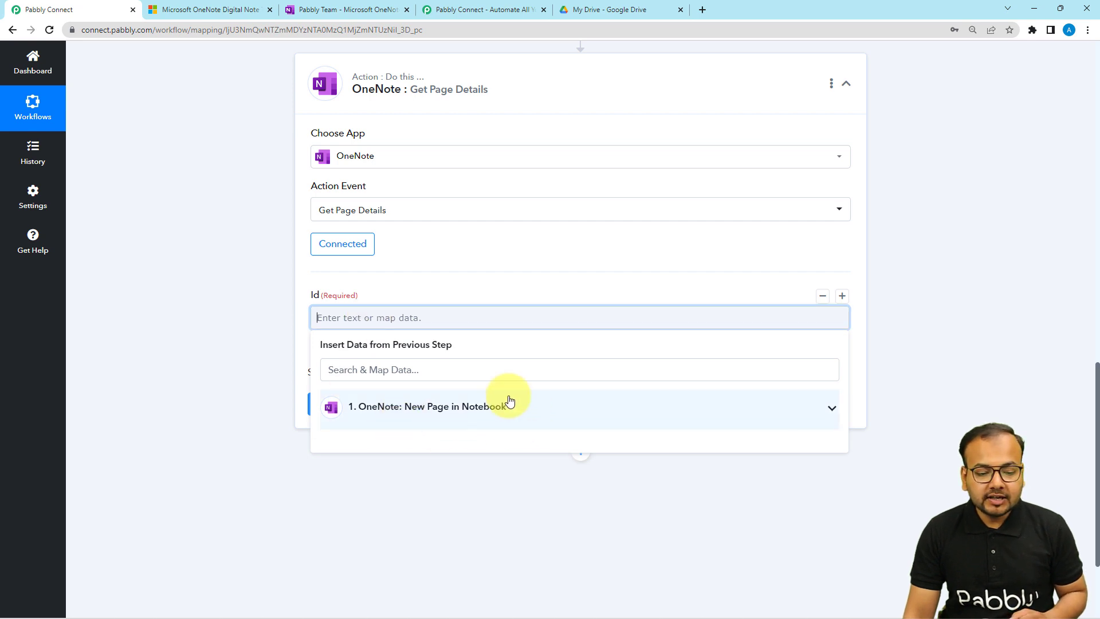
pyautogui.click(490, 422)
pyautogui.scroll(-2, 469, 461)
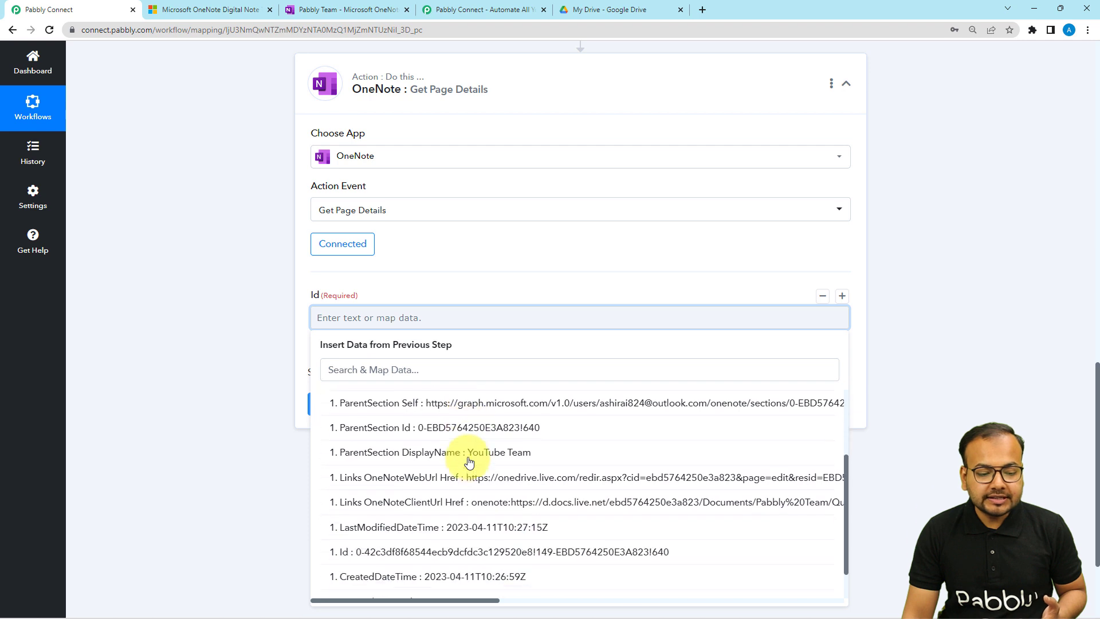
pyautogui.scroll(-1, 466, 452)
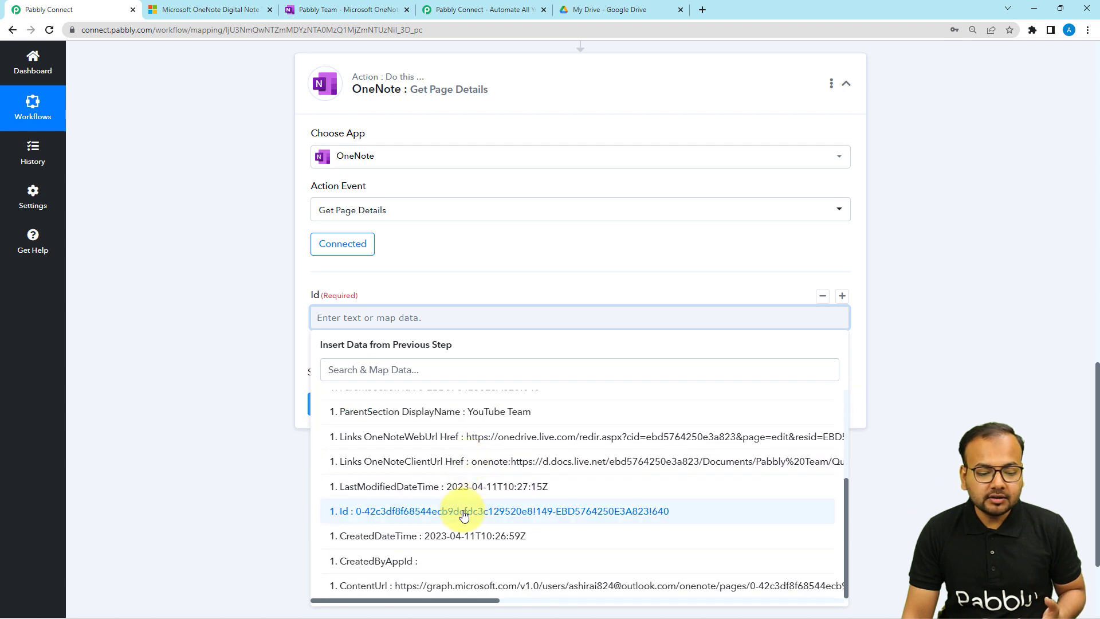
pyautogui.click(349, 511)
pyautogui.click(219, 345)
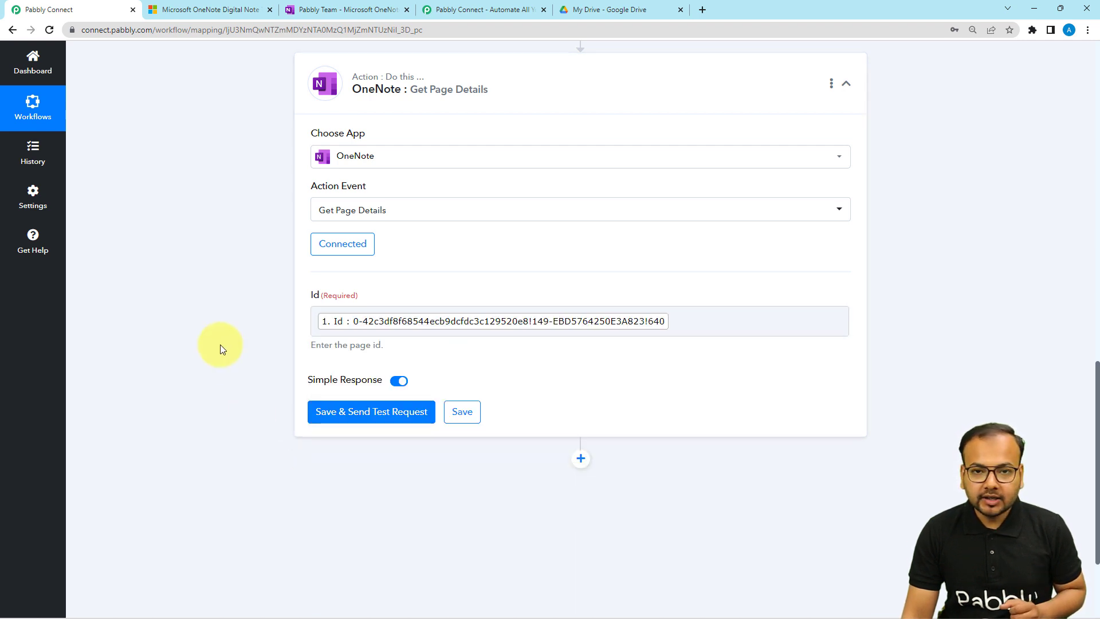
pyautogui.scroll(-3, 220, 347)
pyautogui.click(386, 271)
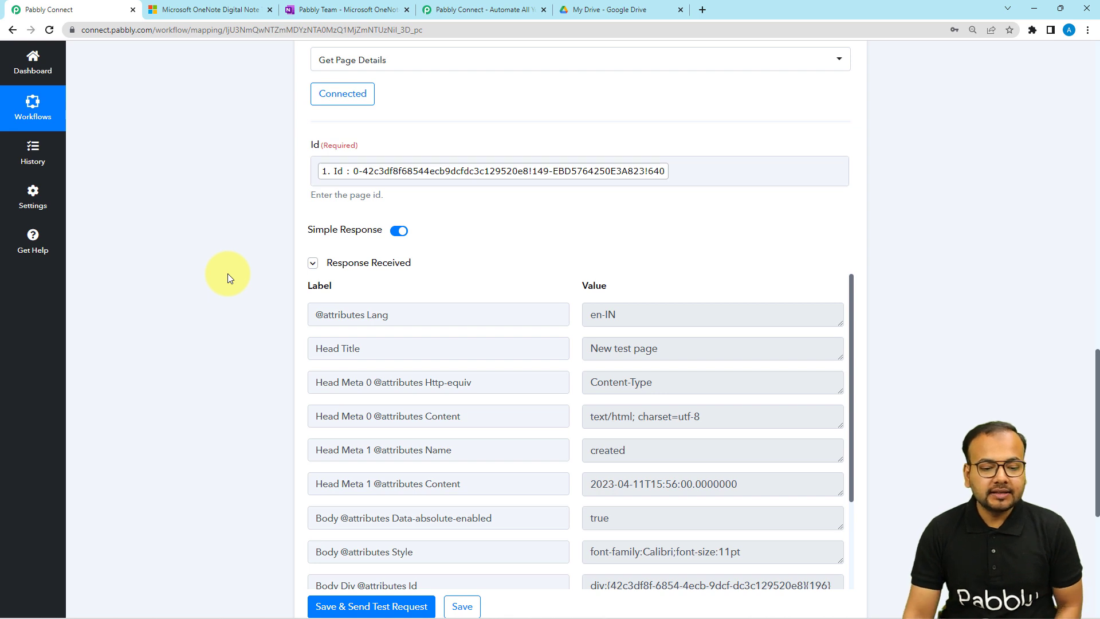
# Examine the Get Page Details response, comparing the labels and values of the Body Div P 0 and Body Div P 1 lines.
pyautogui.scroll(-1, 228, 277)
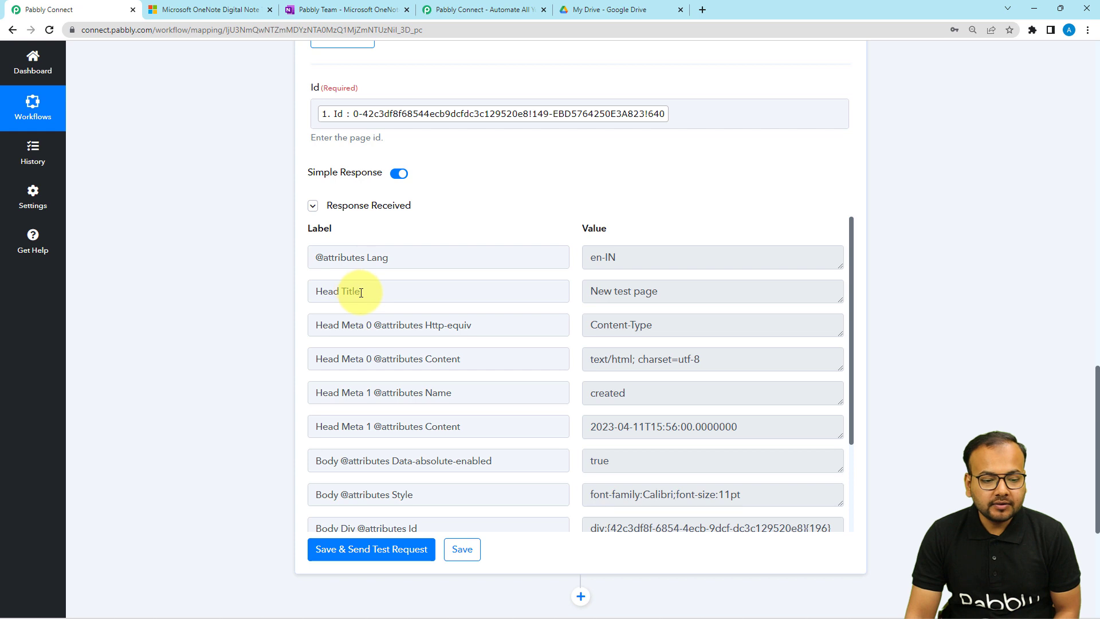
pyautogui.scroll(-2, 361, 292)
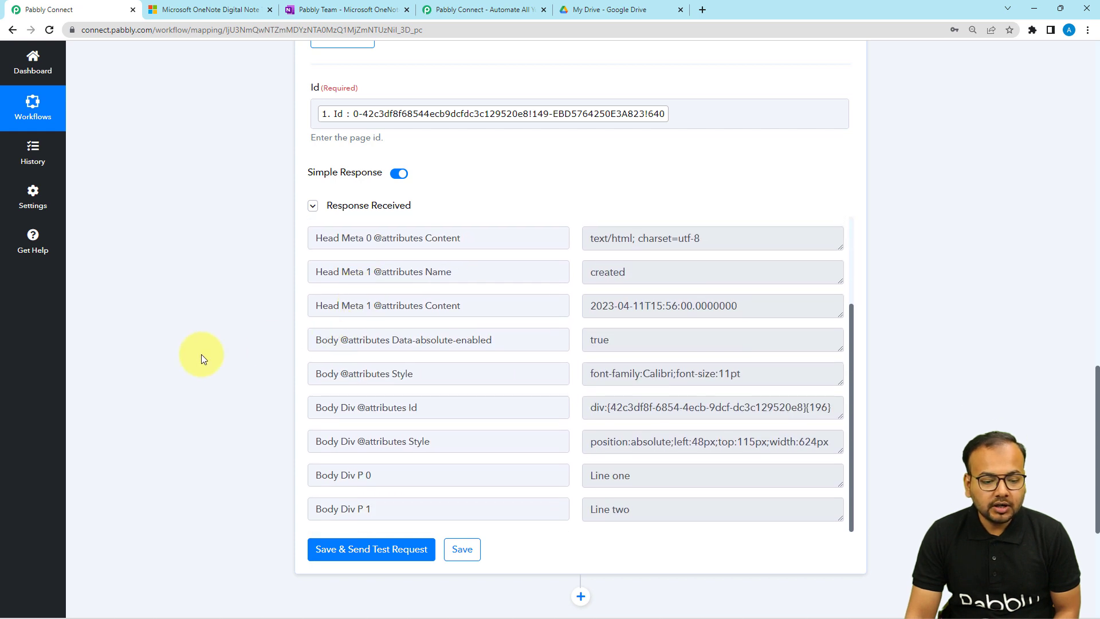
pyautogui.scroll(-2, 172, 361)
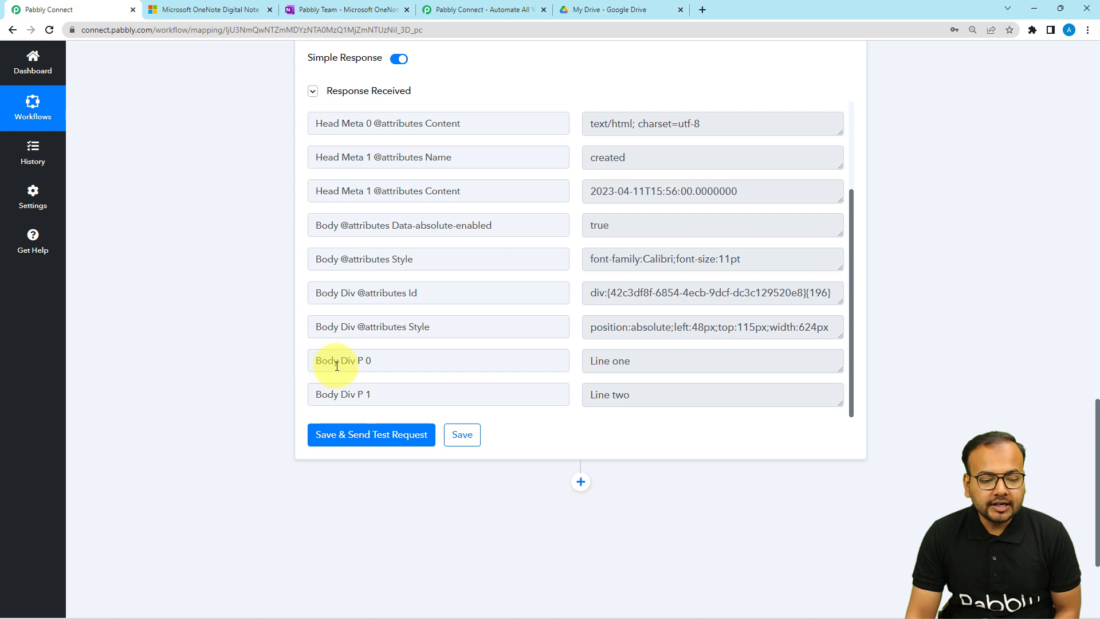
pyautogui.moveTo(644, 371); pyautogui.dragTo(573, 371)
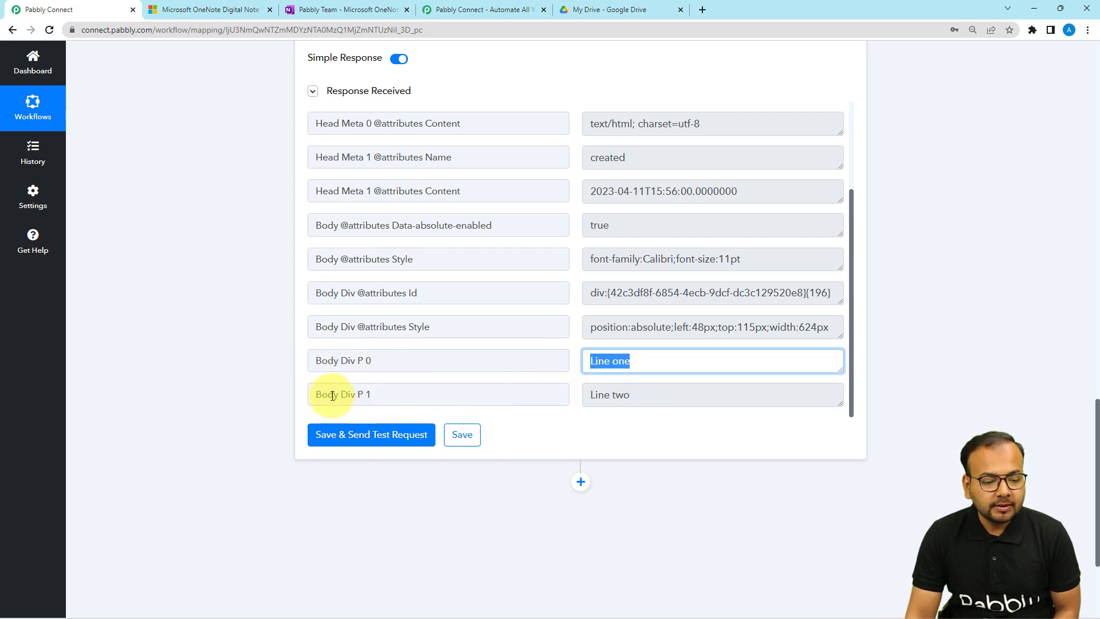
pyautogui.moveTo(653, 398); pyautogui.dragTo(578, 404)
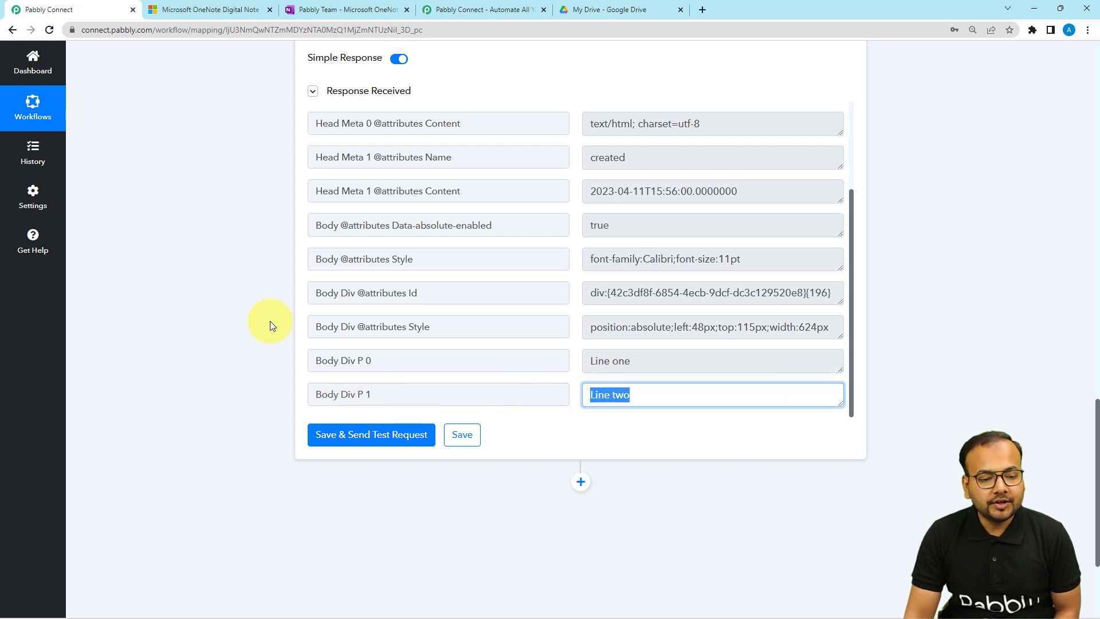
pyautogui.click(244, 320)
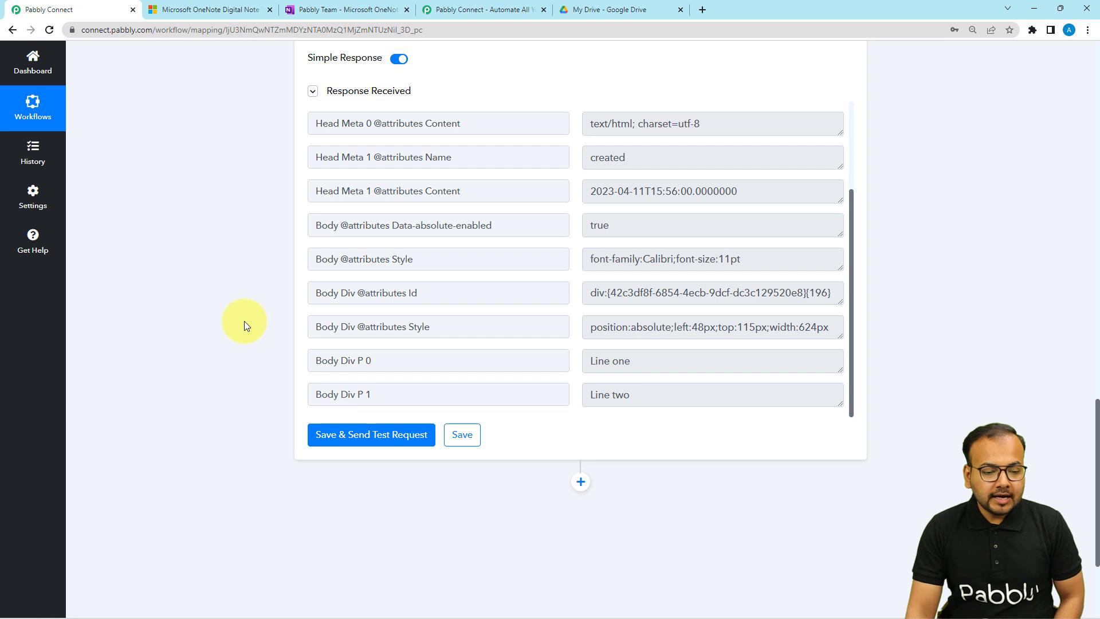
pyautogui.scroll(-1, 244, 321)
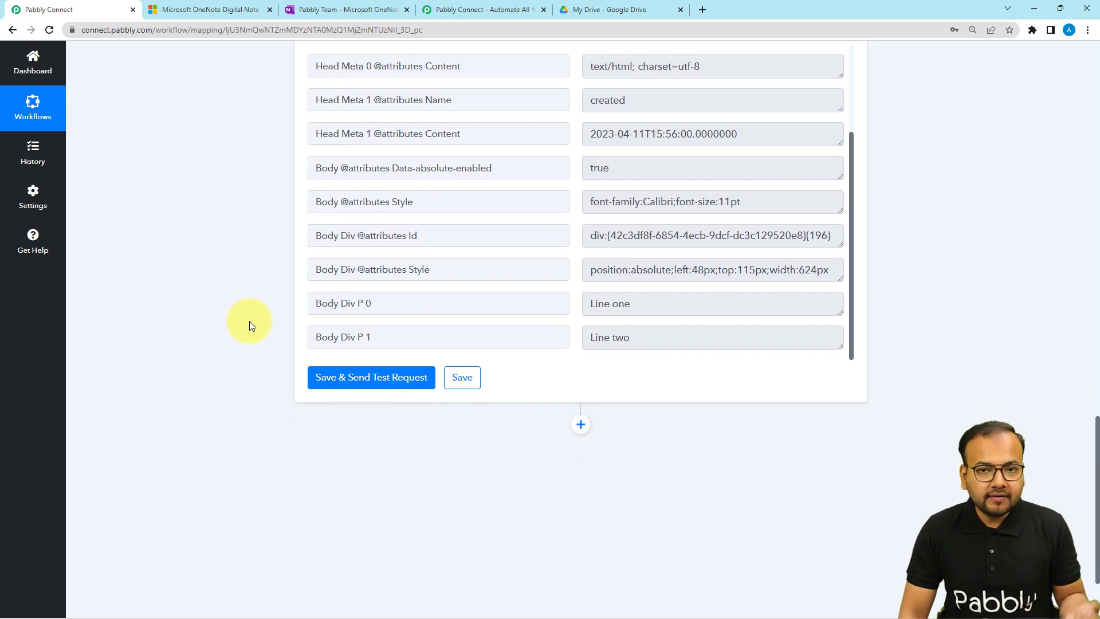
pyautogui.doubleClick(598, 303)
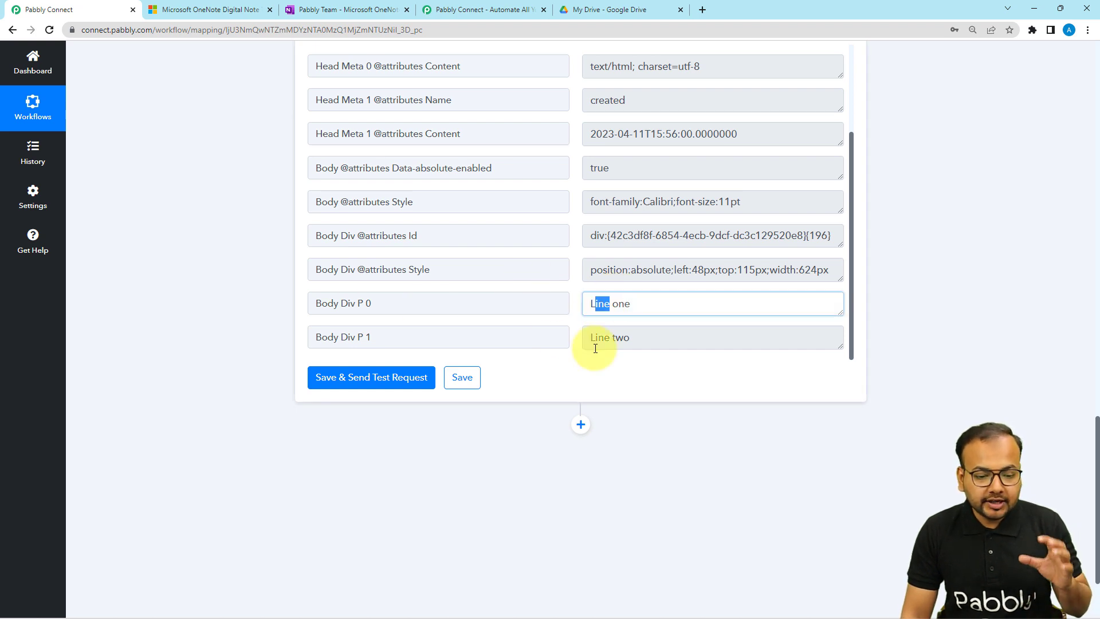
pyautogui.moveTo(632, 300); pyautogui.dragTo(633, 302)
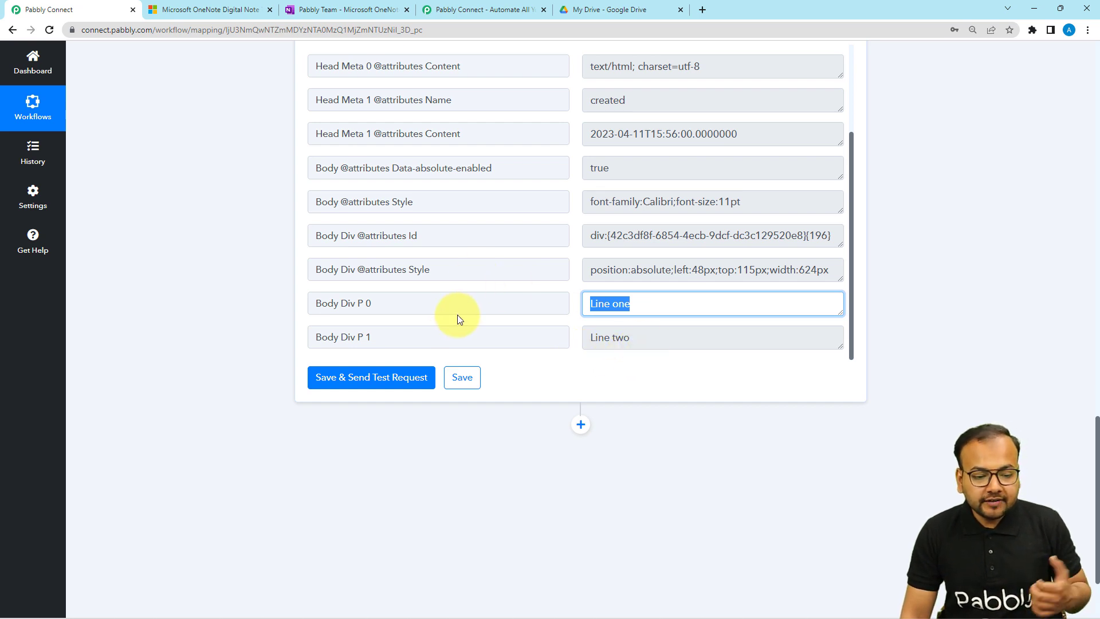
pyautogui.moveTo(401, 301); pyautogui.dragTo(324, 302)
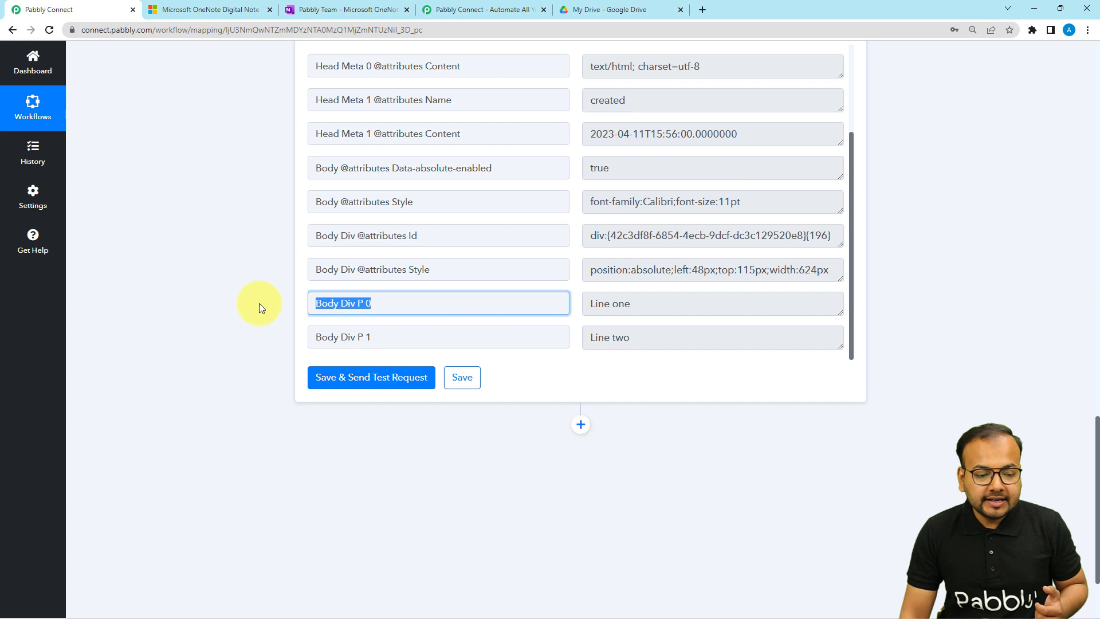
pyautogui.click(335, 339)
pyautogui.tripleClick(335, 340)
pyautogui.click(231, 317)
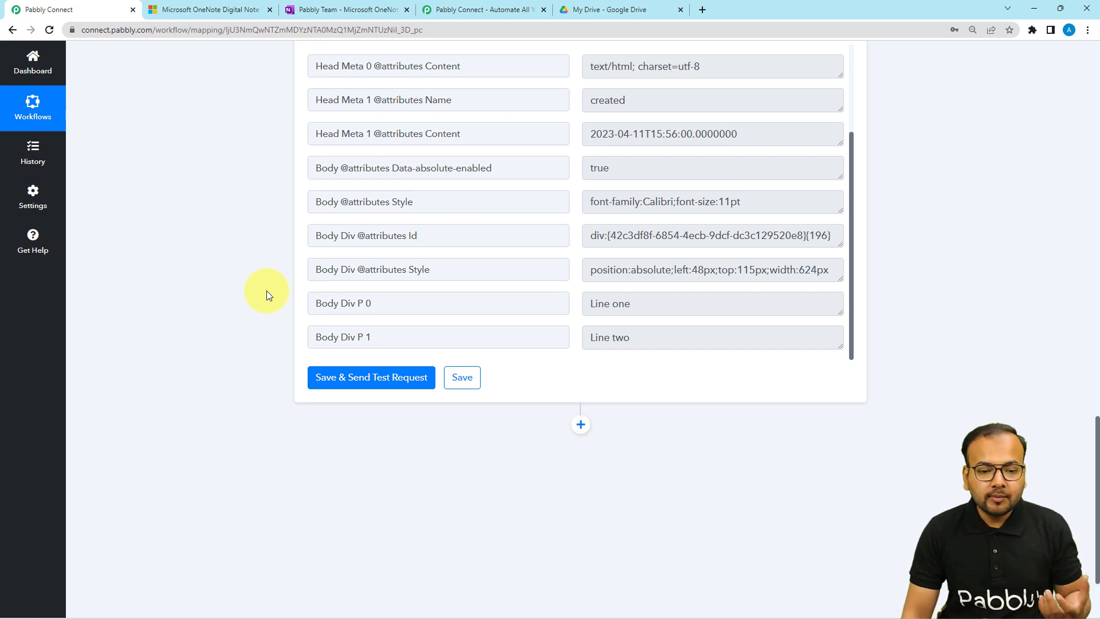
# Turn off Simple Response for the Get Page Details action and save it with a new test request.
pyautogui.scroll(3, 266, 290)
pyautogui.click(400, 174)
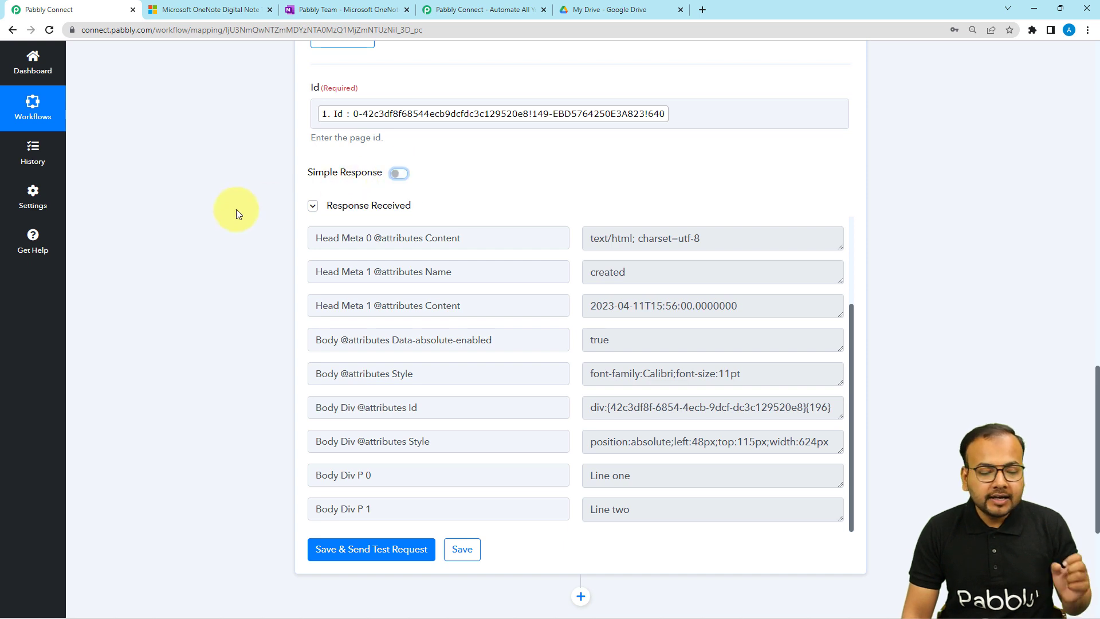
pyautogui.scroll(-3, 236, 209)
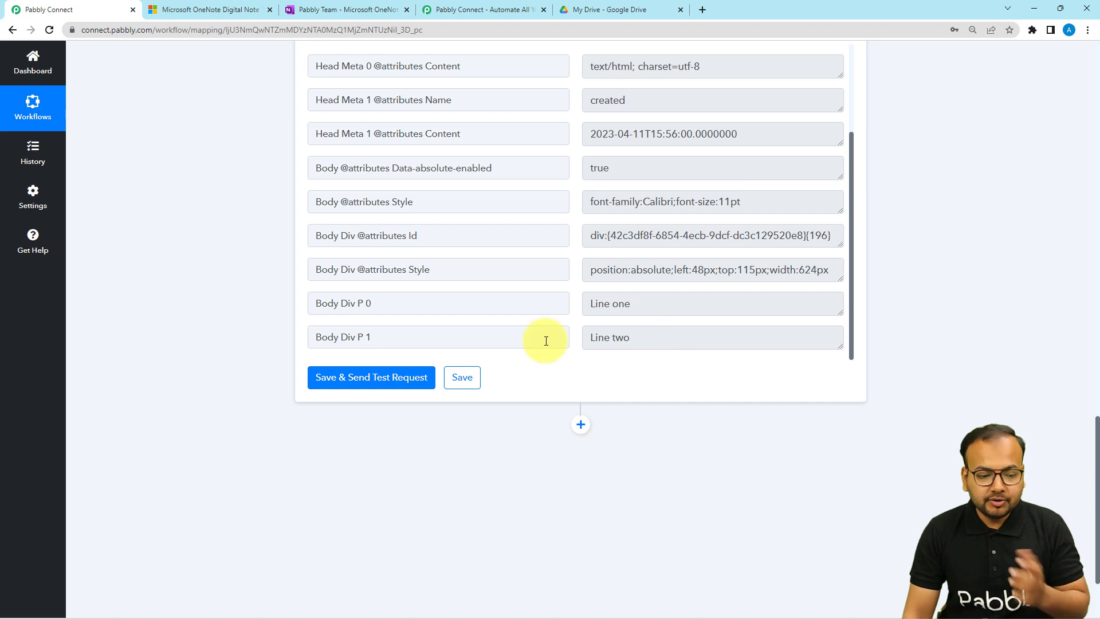
pyautogui.click(326, 378)
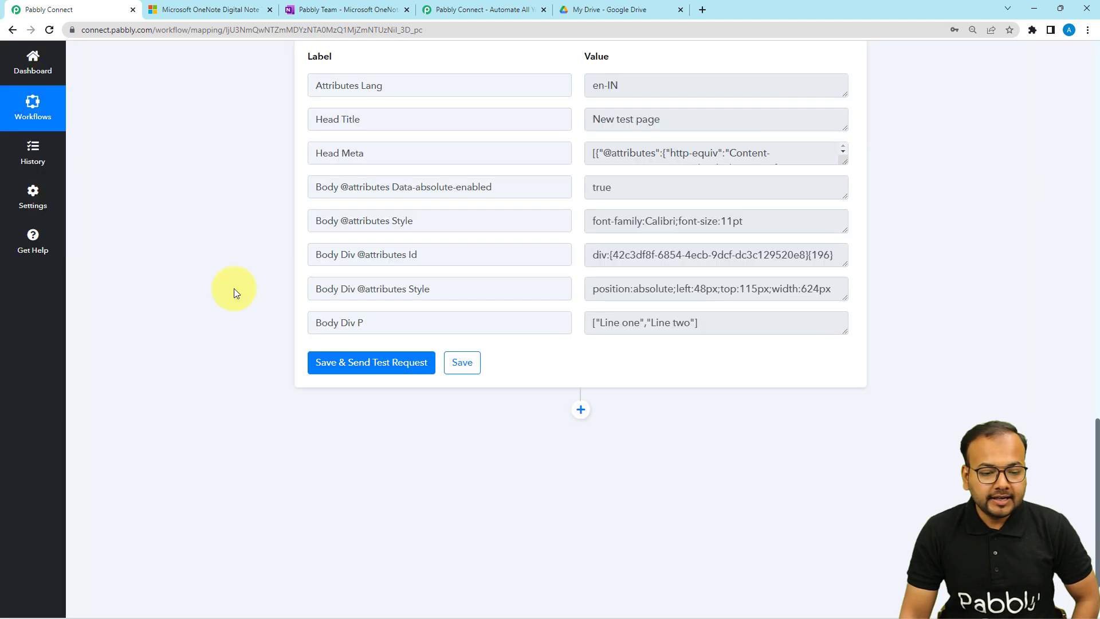
# Enlarge the Body Div P value in the Get Page Details response and examine its label and content.
pyautogui.moveTo(383, 325); pyautogui.dragTo(295, 334)
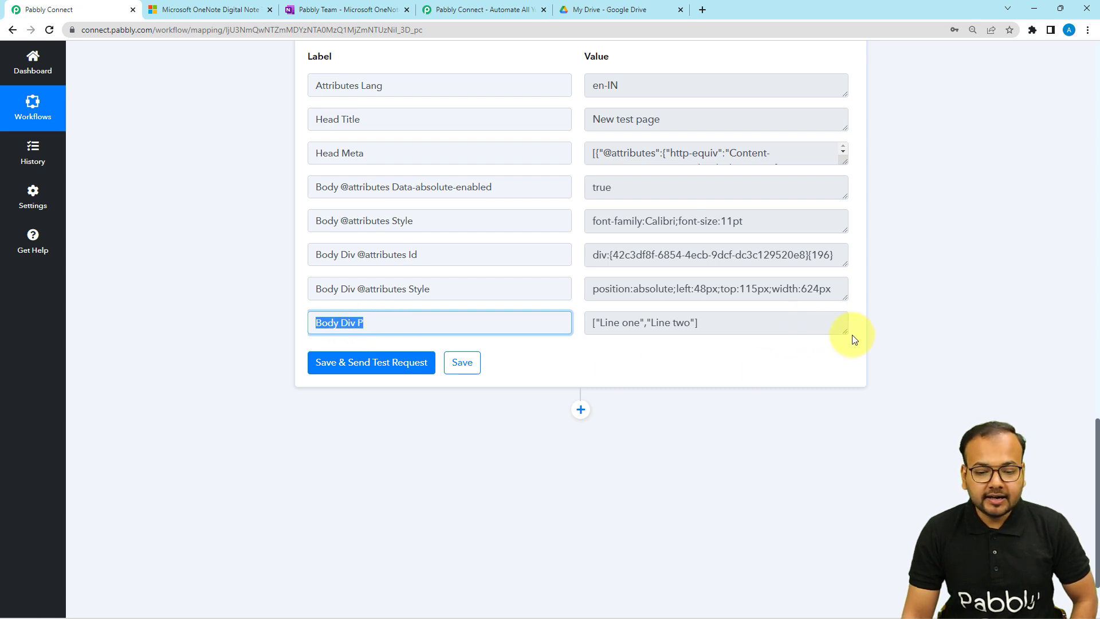
pyautogui.moveTo(845, 334); pyautogui.dragTo(863, 392)
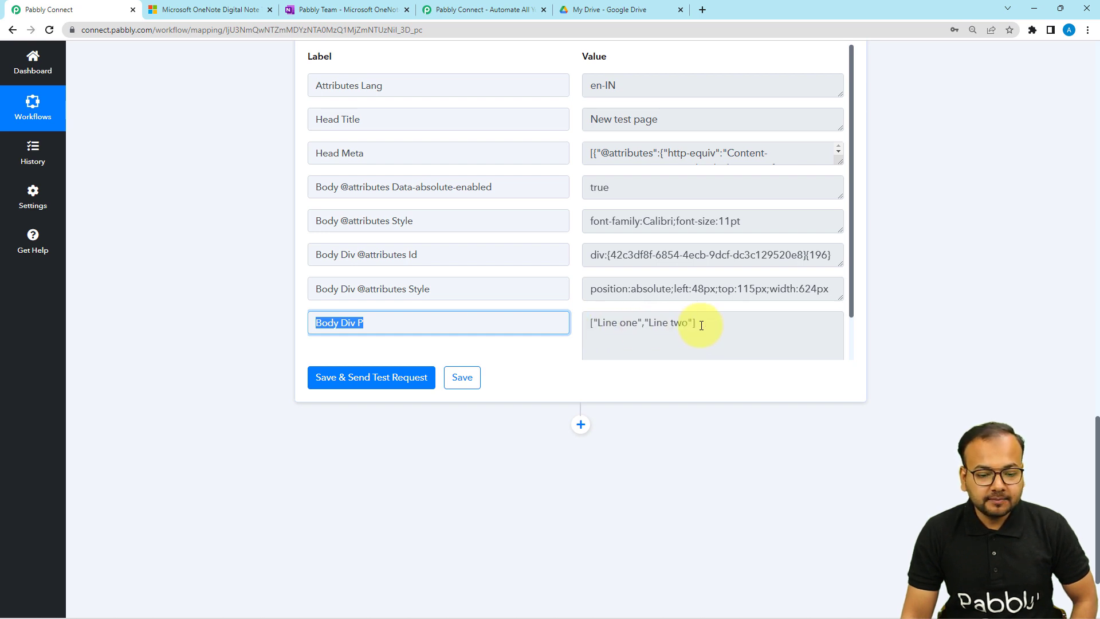
pyautogui.moveTo(695, 323); pyautogui.dragTo(514, 333)
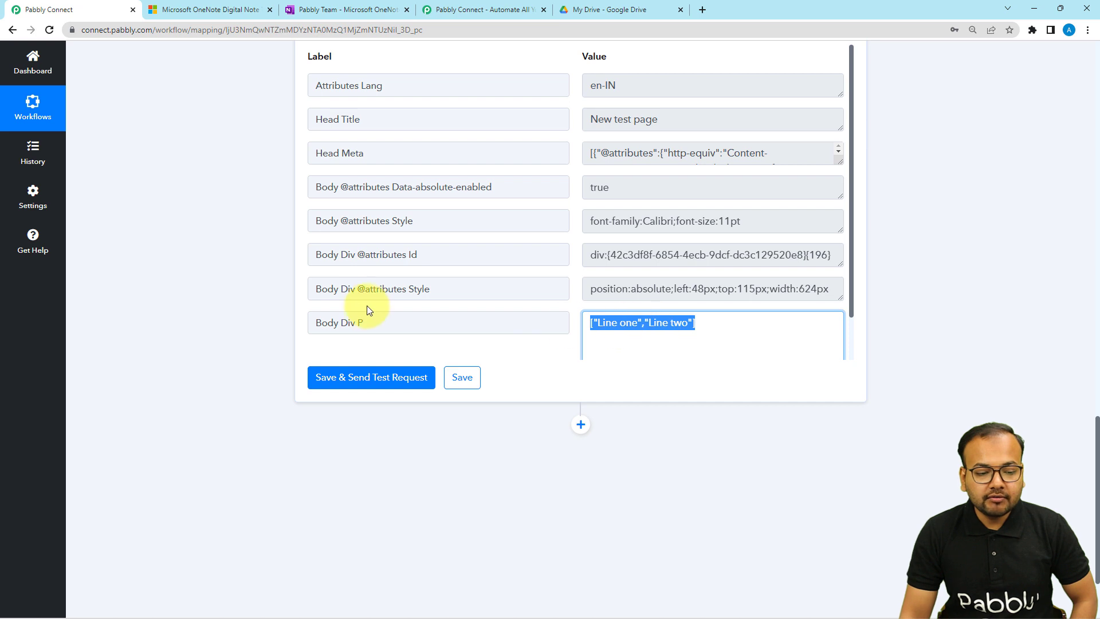
pyautogui.click(235, 277)
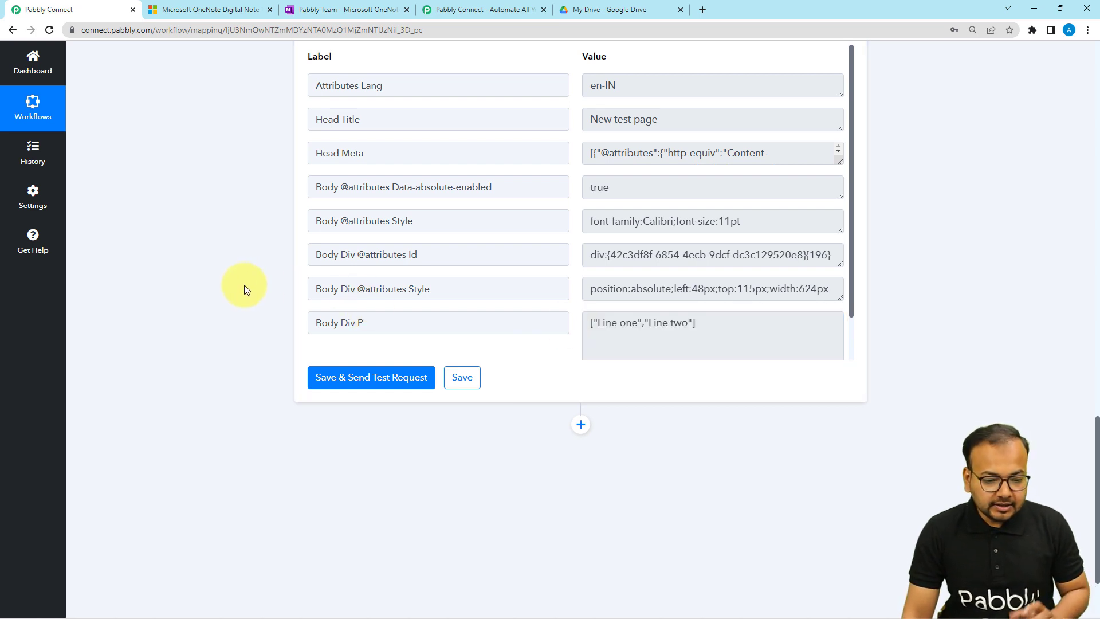
# Add a Text Formatter by Pabbly action after Get Page Details with the Text Parser event, and connect it.
pyautogui.scroll(-1, 244, 284)
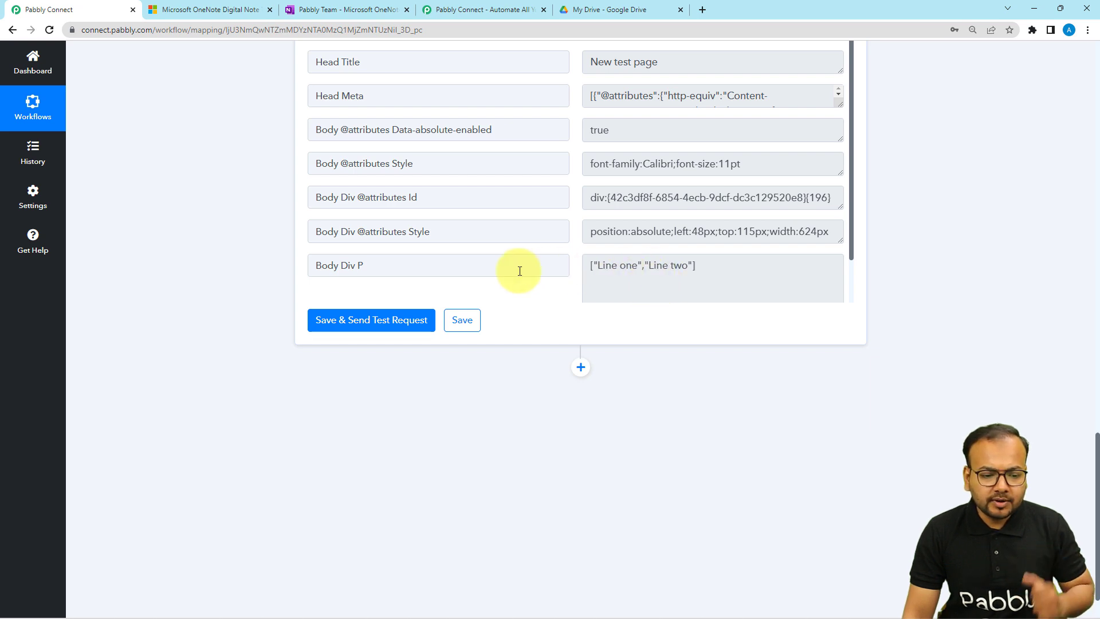
pyautogui.scroll(-1, 598, 287)
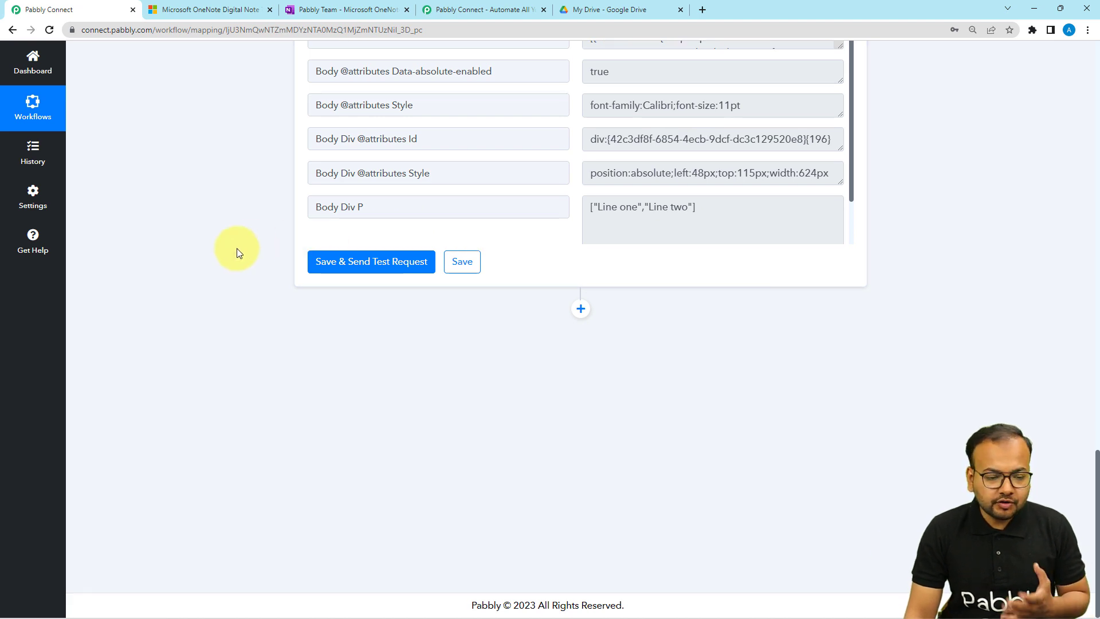
pyautogui.click(579, 316)
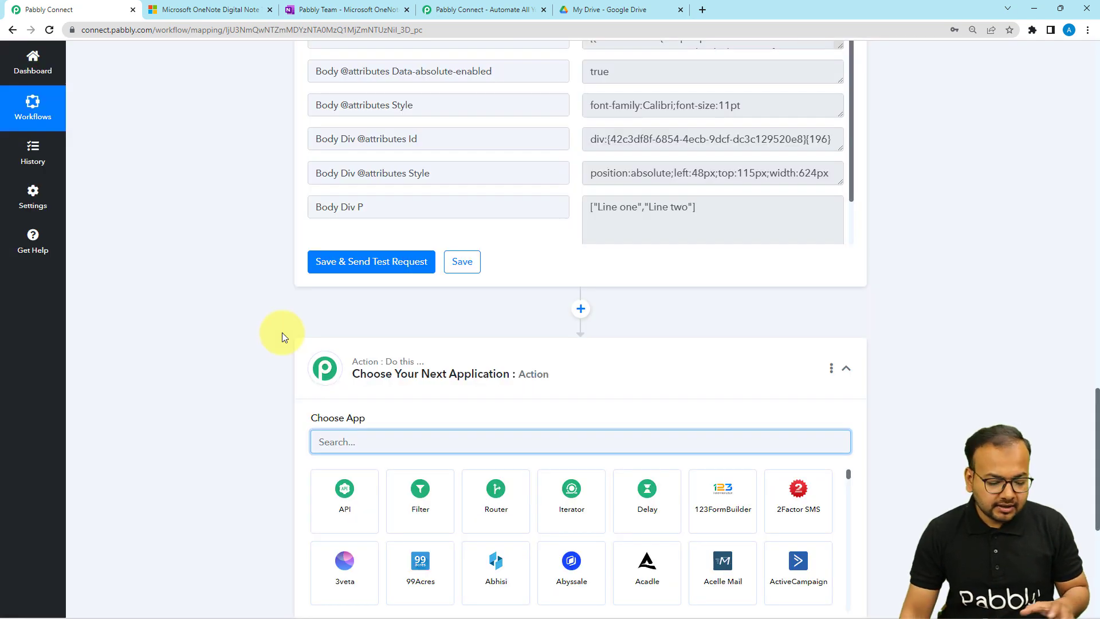
pyautogui.scroll(-2, 280, 334)
pyautogui.write('text')
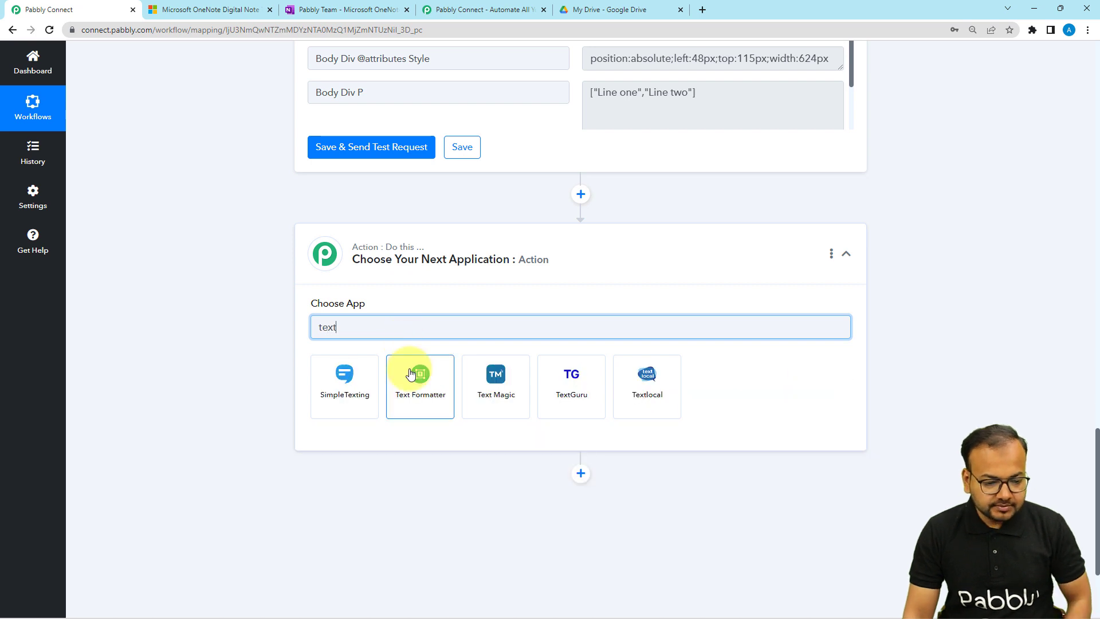
pyautogui.click(397, 388)
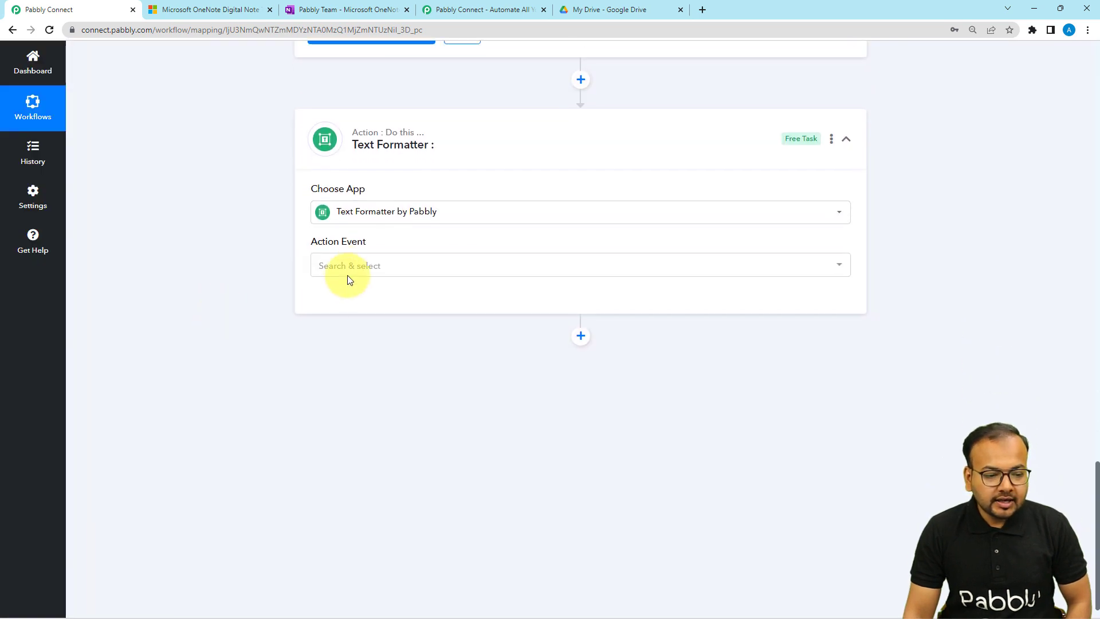
pyautogui.click(346, 266)
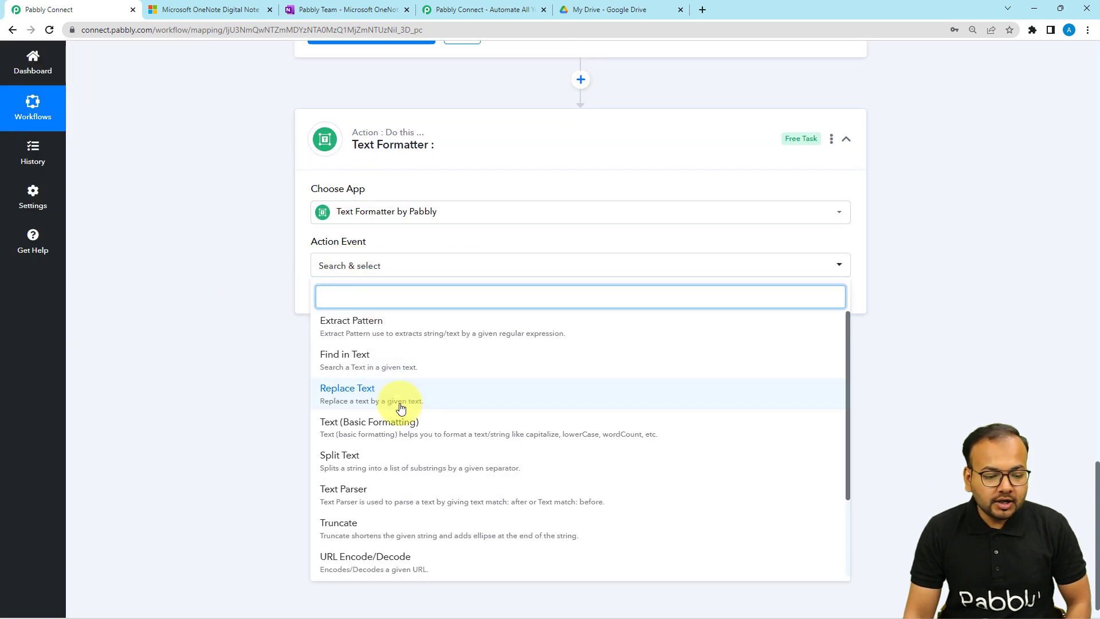
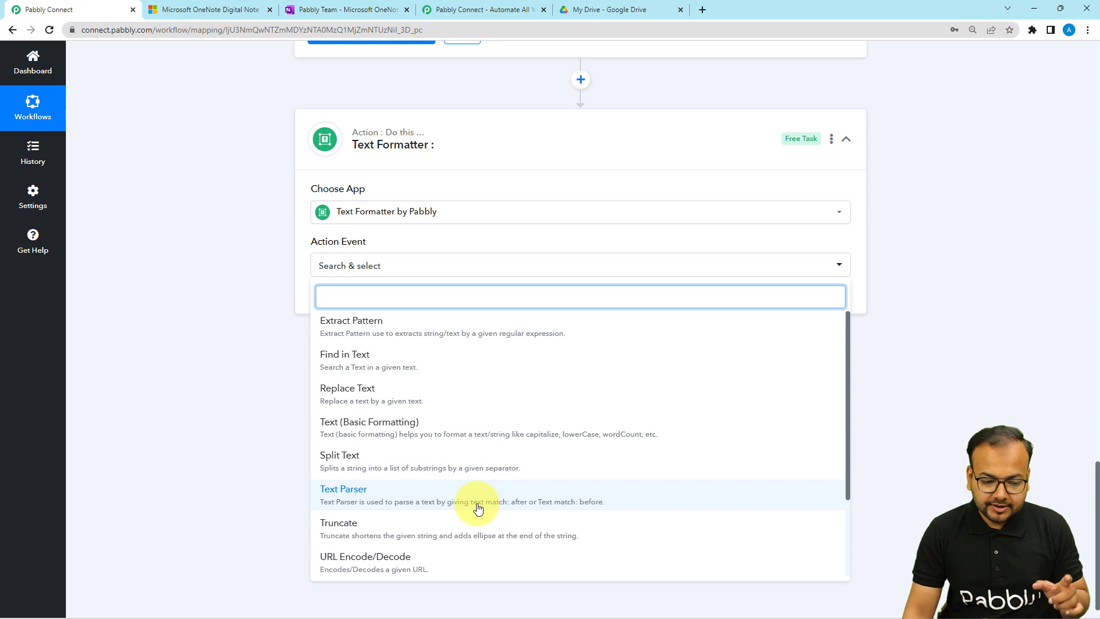
pyautogui.click(478, 508)
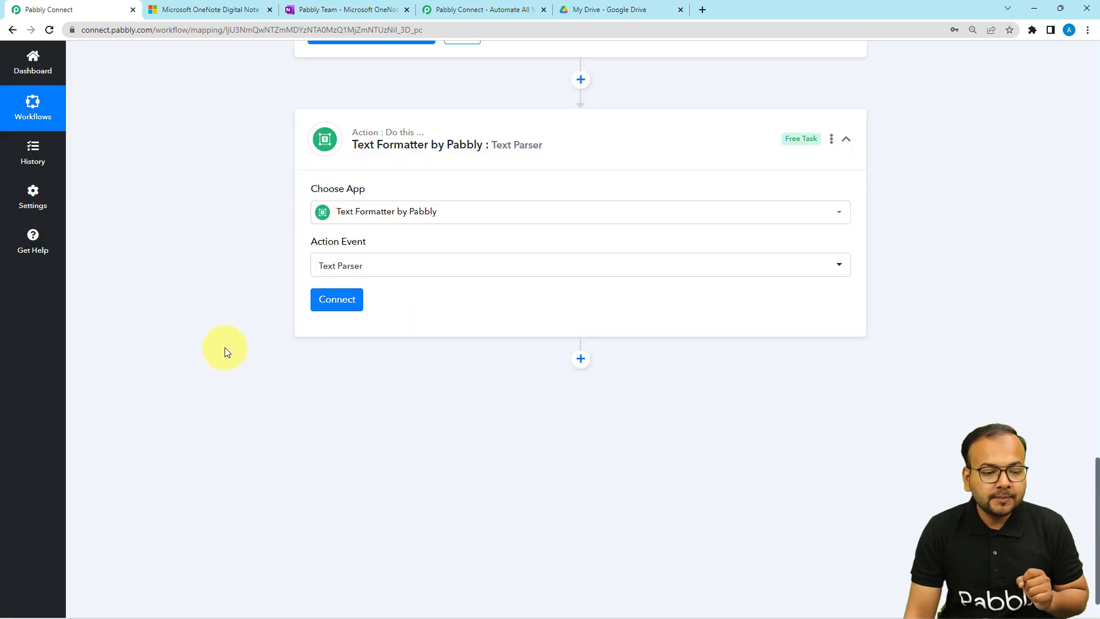
pyautogui.click(330, 305)
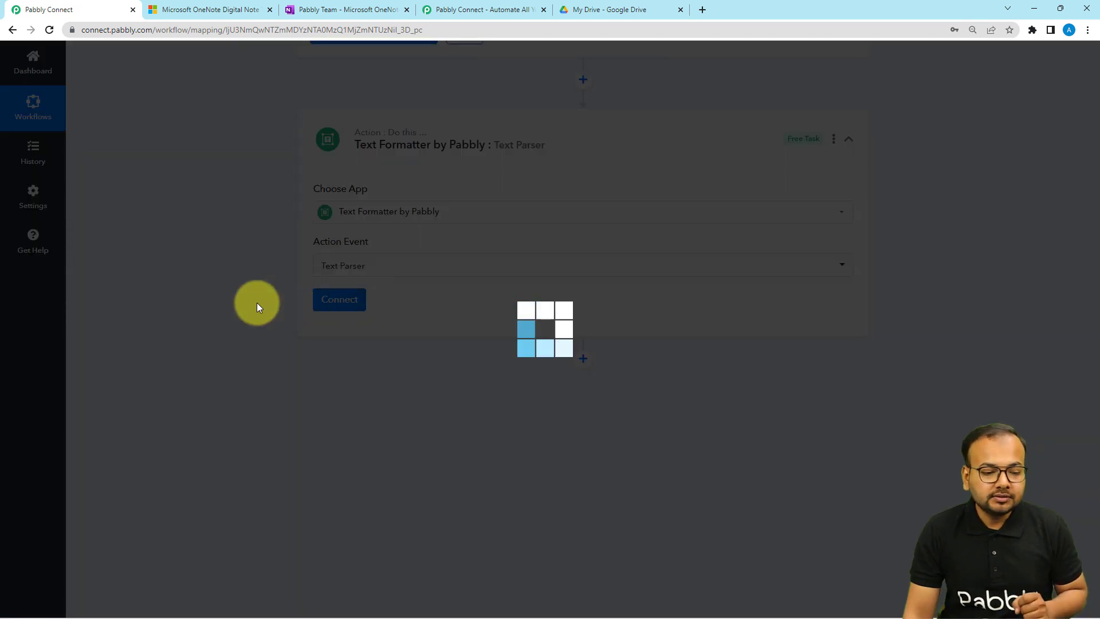
# Map the Text Parser's required Text to Body Div P from the OneNote Get Page Details step.
pyautogui.scroll(-2, 257, 302)
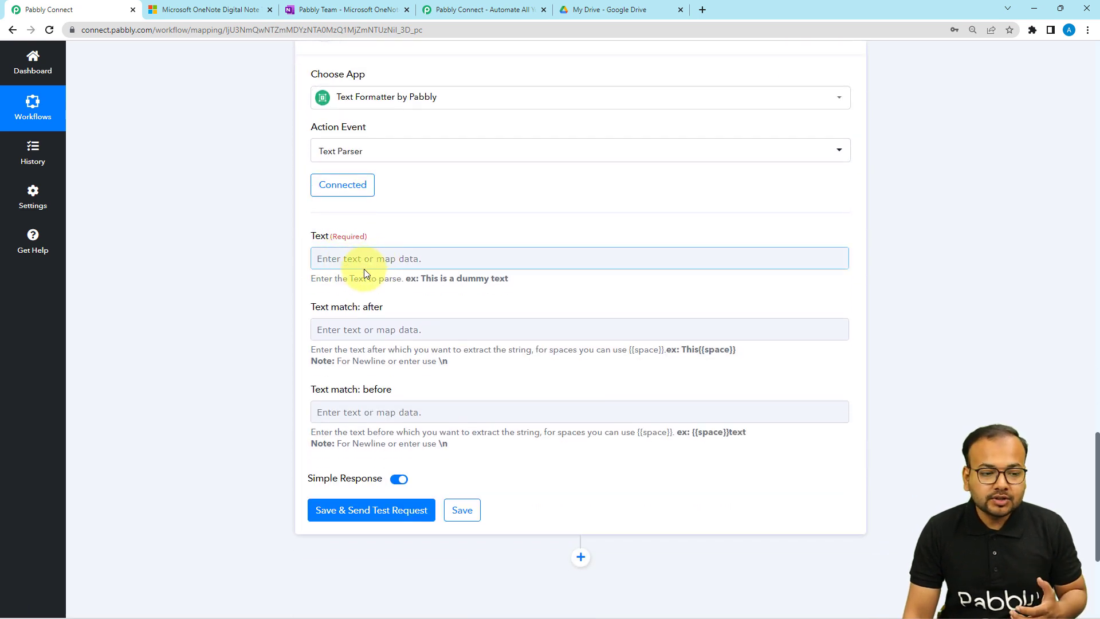
pyautogui.scroll(6, 363, 269)
pyautogui.moveTo(693, 216); pyautogui.dragTo(581, 214)
pyautogui.moveTo(362, 210); pyautogui.dragTo(294, 212)
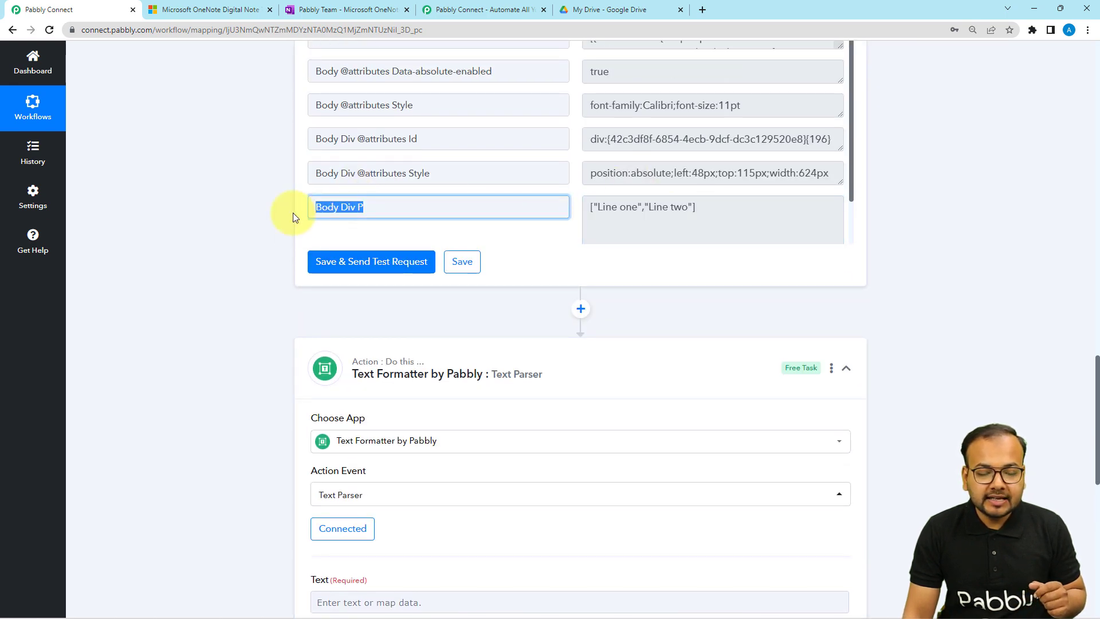
pyautogui.scroll(-7, 266, 246)
pyautogui.click(328, 144)
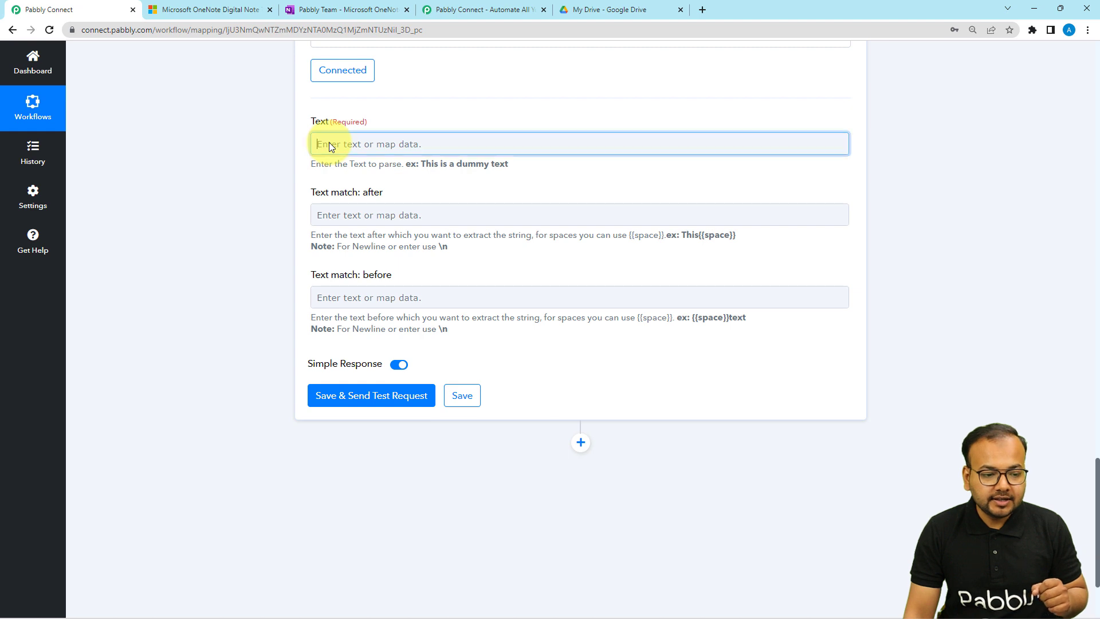
pyautogui.click(368, 280)
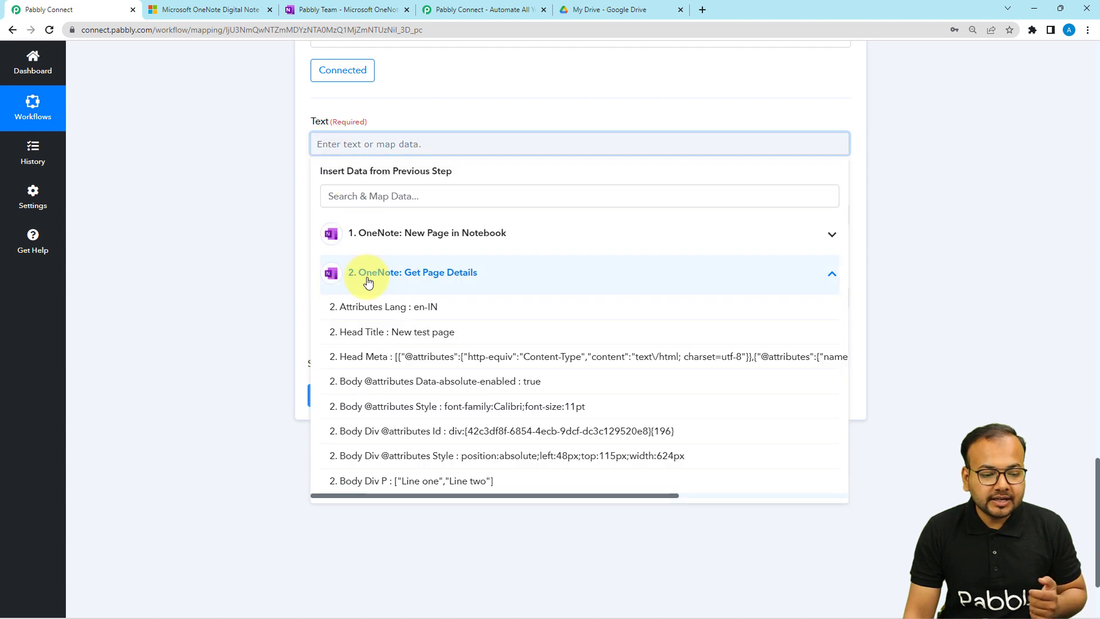
pyautogui.click(380, 481)
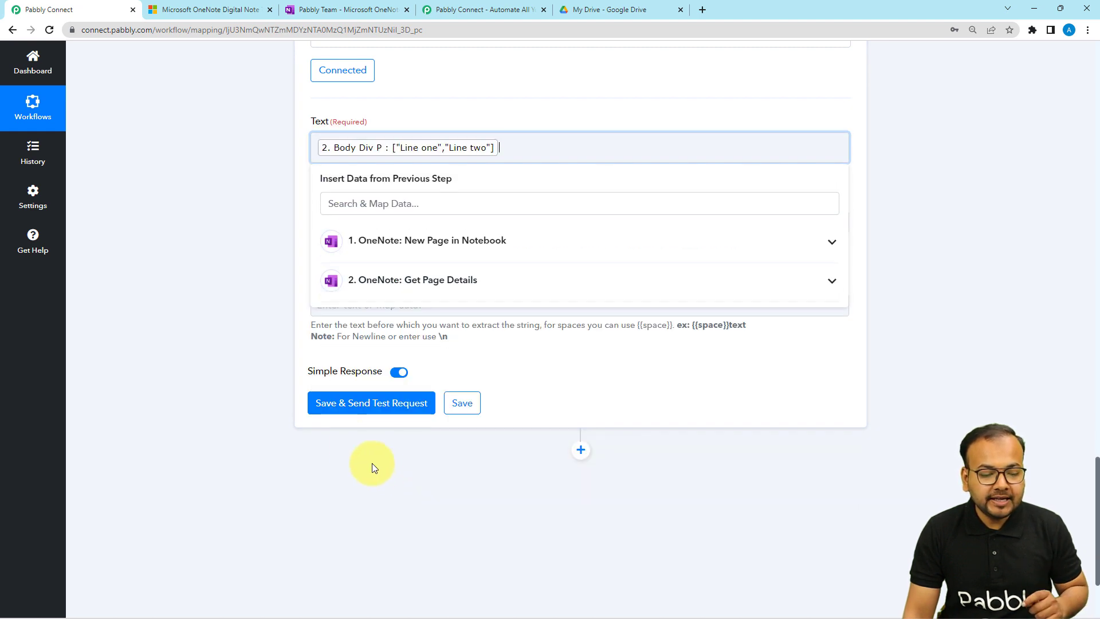
pyautogui.click(280, 280)
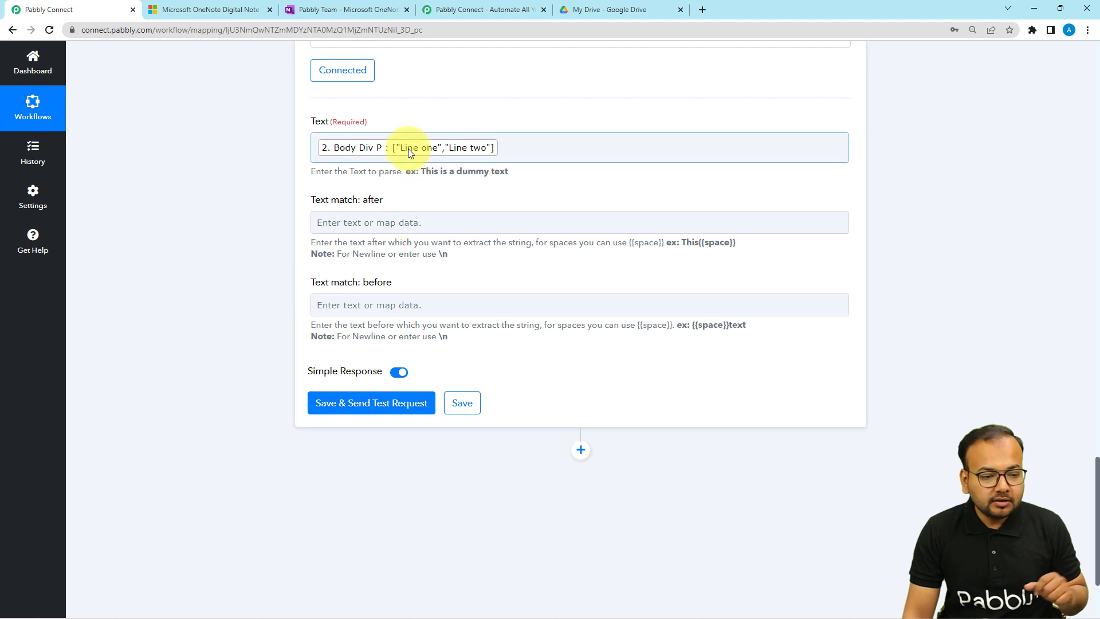
# Set the Text Parser's "Text match: after" value to an opening square bracket followed by a double quote: [".
pyautogui.click(367, 228)
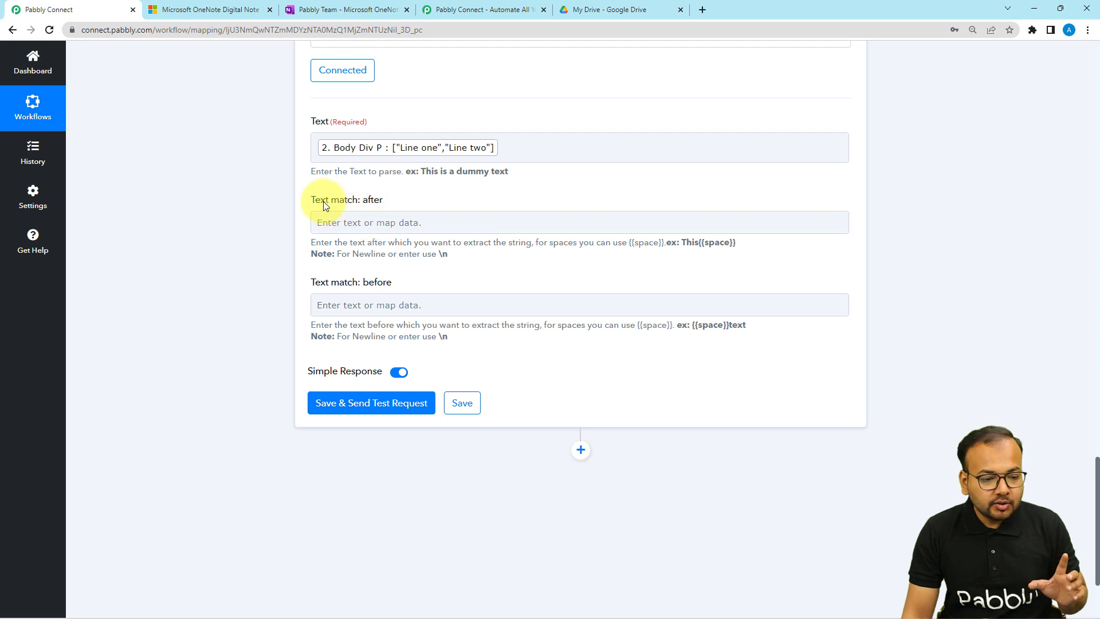
pyautogui.click(378, 222)
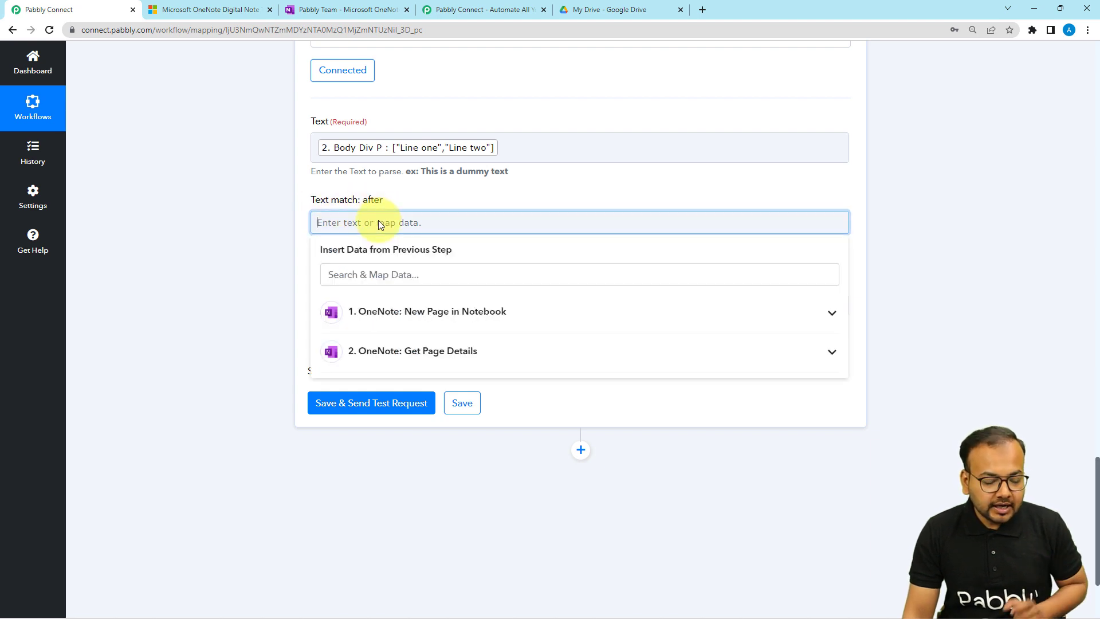
pyautogui.click(395, 152)
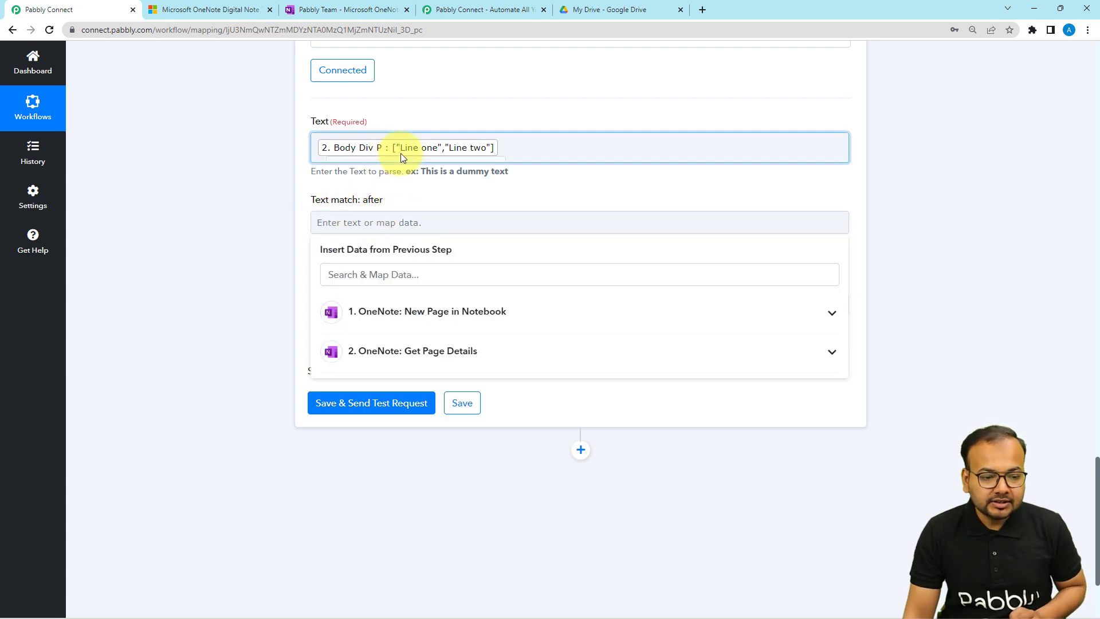
pyautogui.click(346, 221)
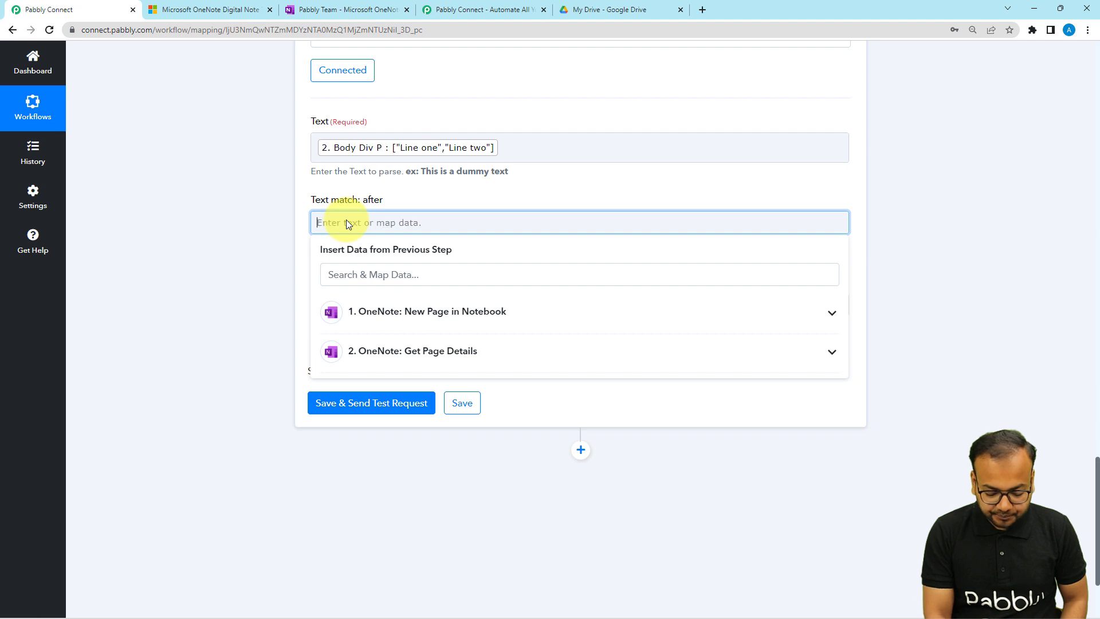
pyautogui.write('[')
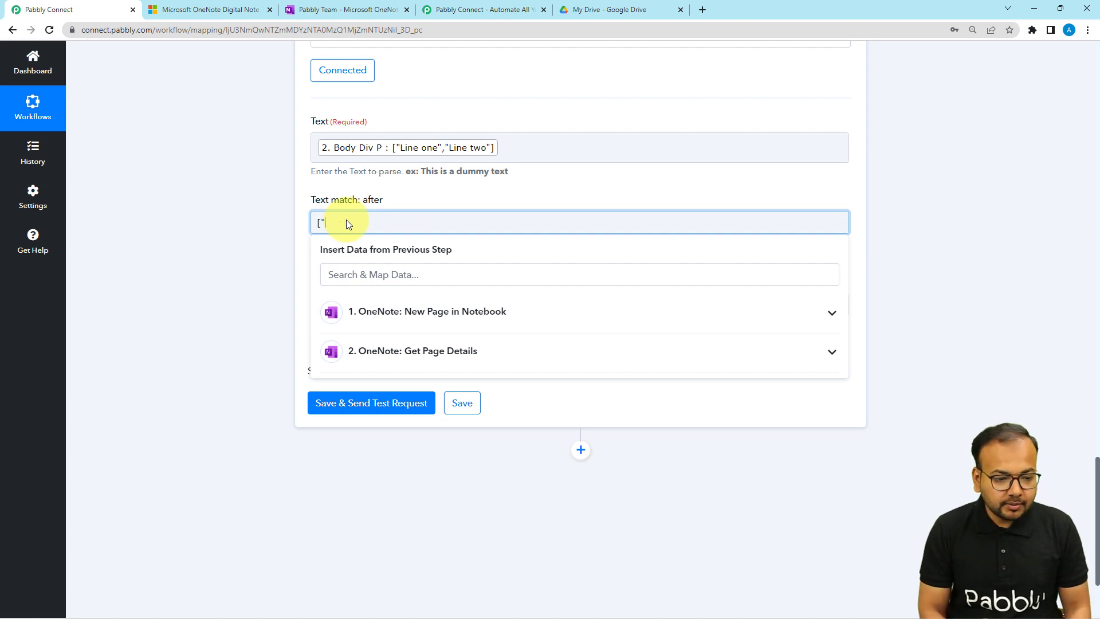
pyautogui.click(441, 283)
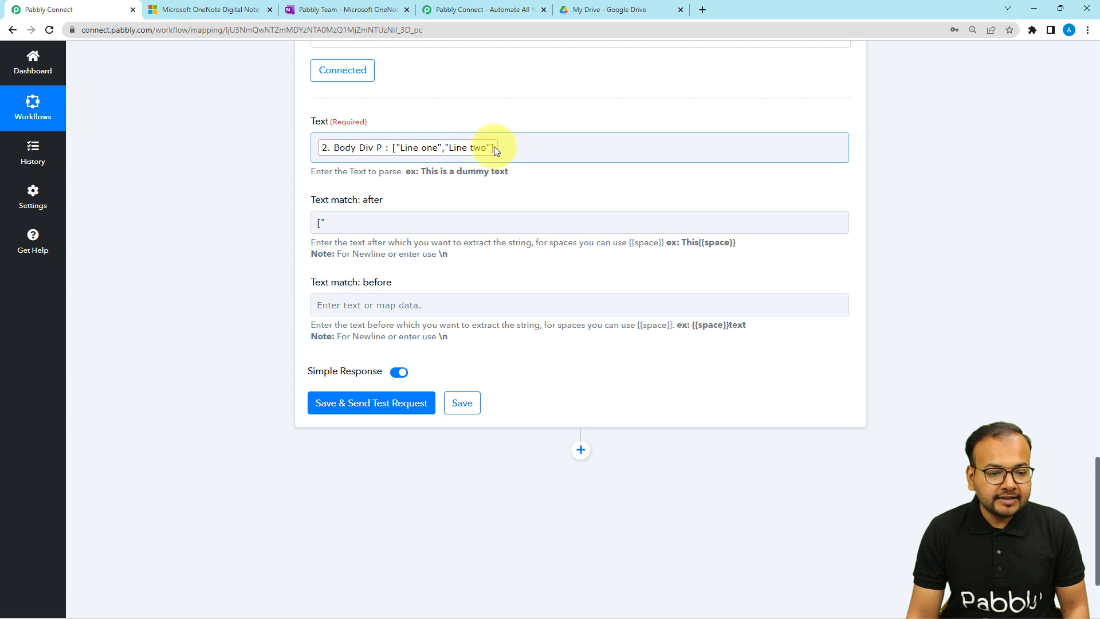
# Set "Text match: before" to "] and save the Text Parser action with a test request.
pyautogui.click(393, 298)
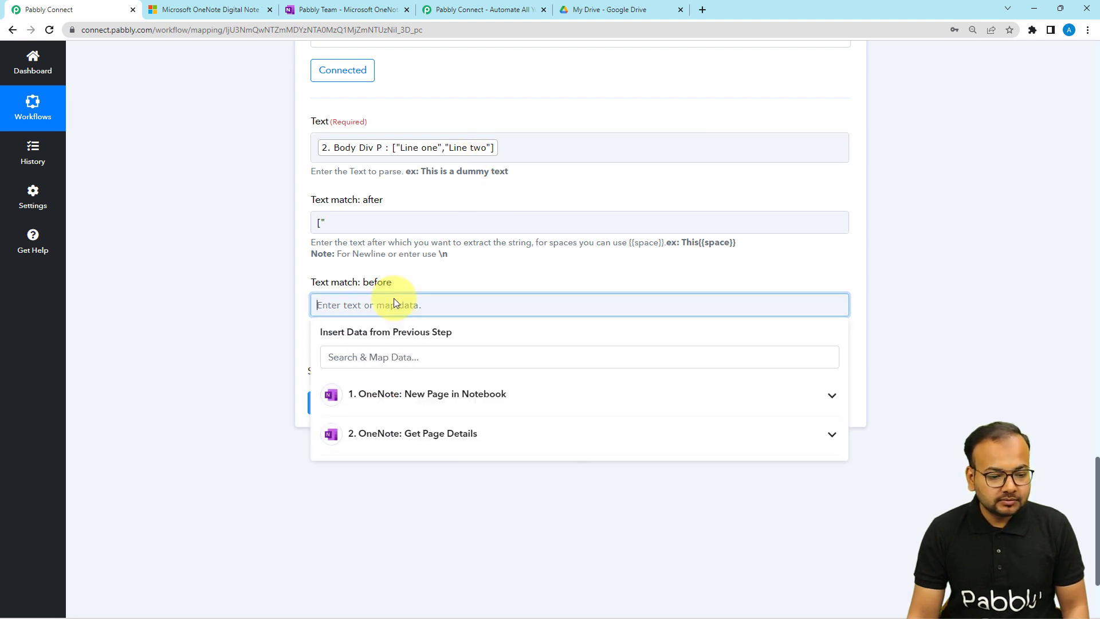
pyautogui.write('"')
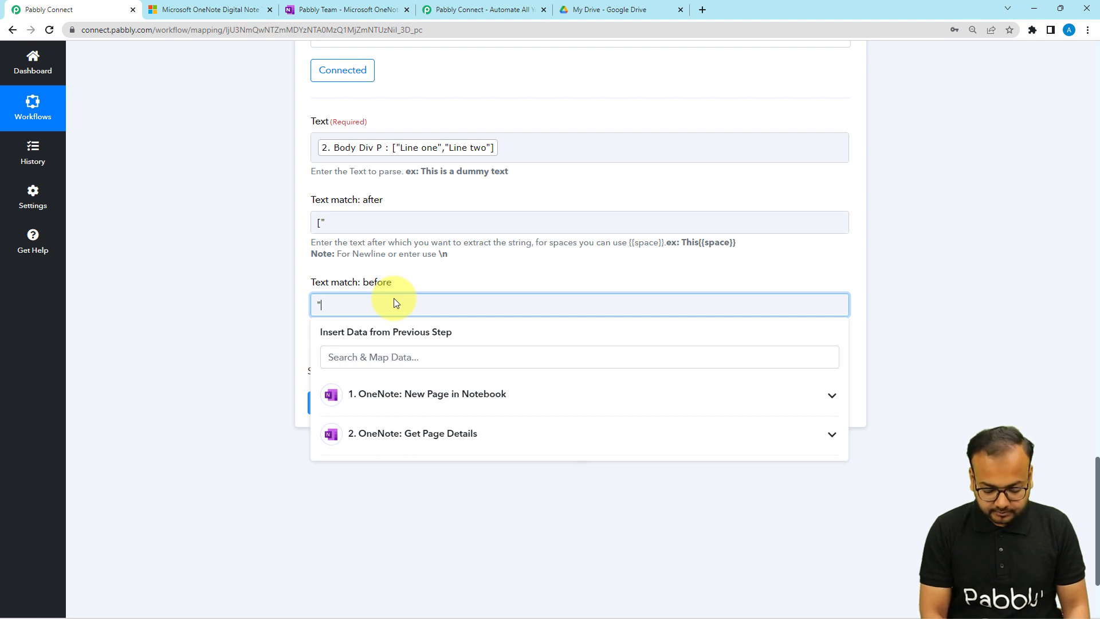
pyautogui.write(']')
pyautogui.click(238, 284)
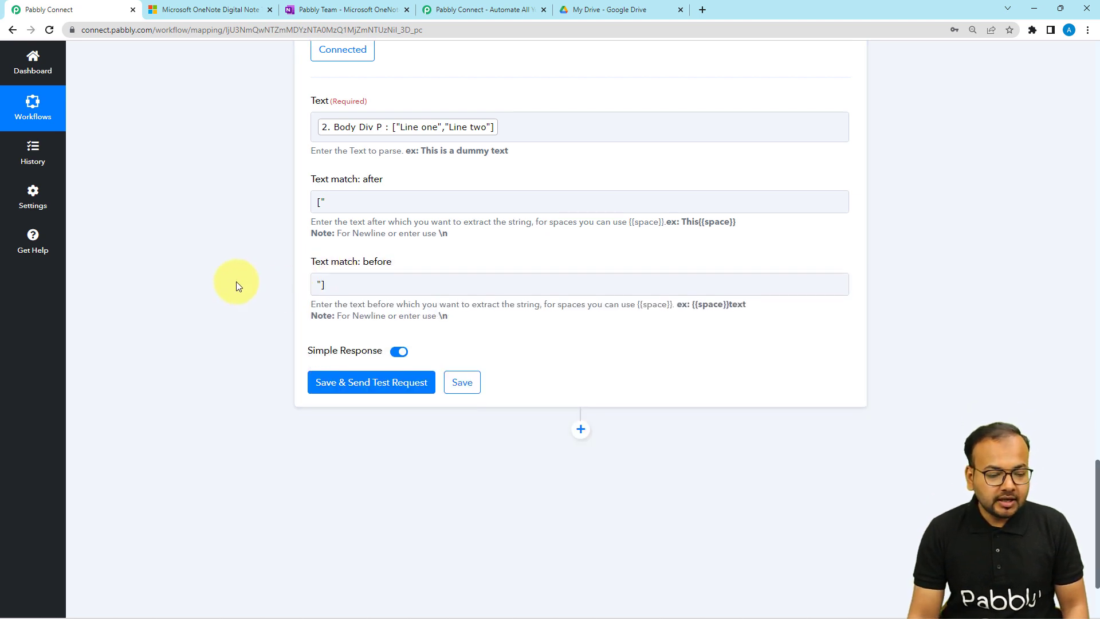
pyautogui.click(344, 382)
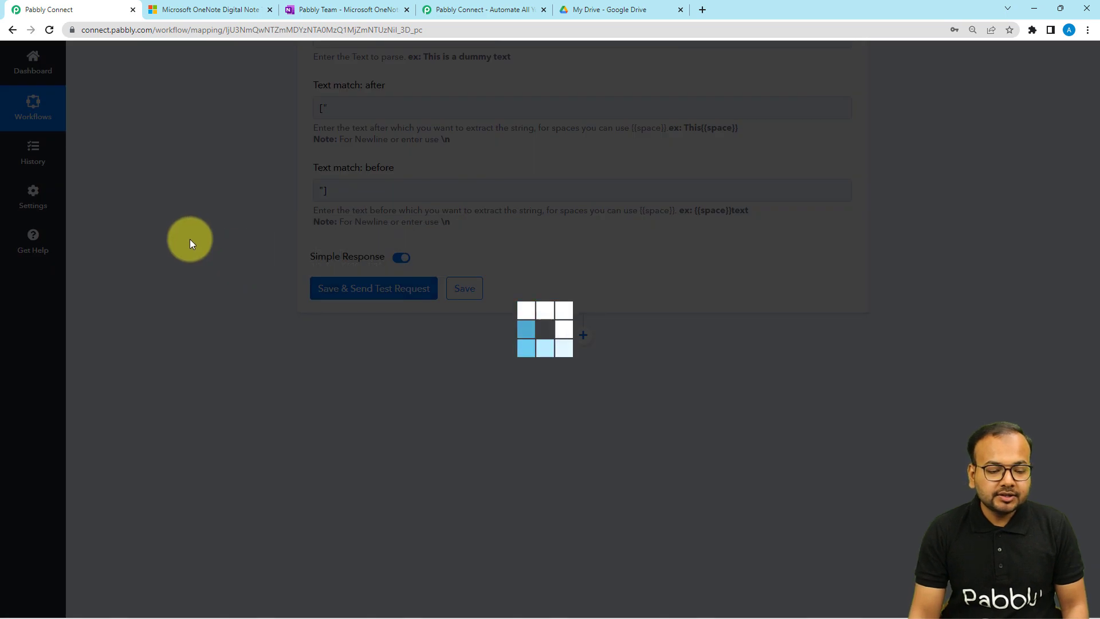
# Examine the Result label and its value in the Text Parser's test response.
pyautogui.scroll(2, 229, 240)
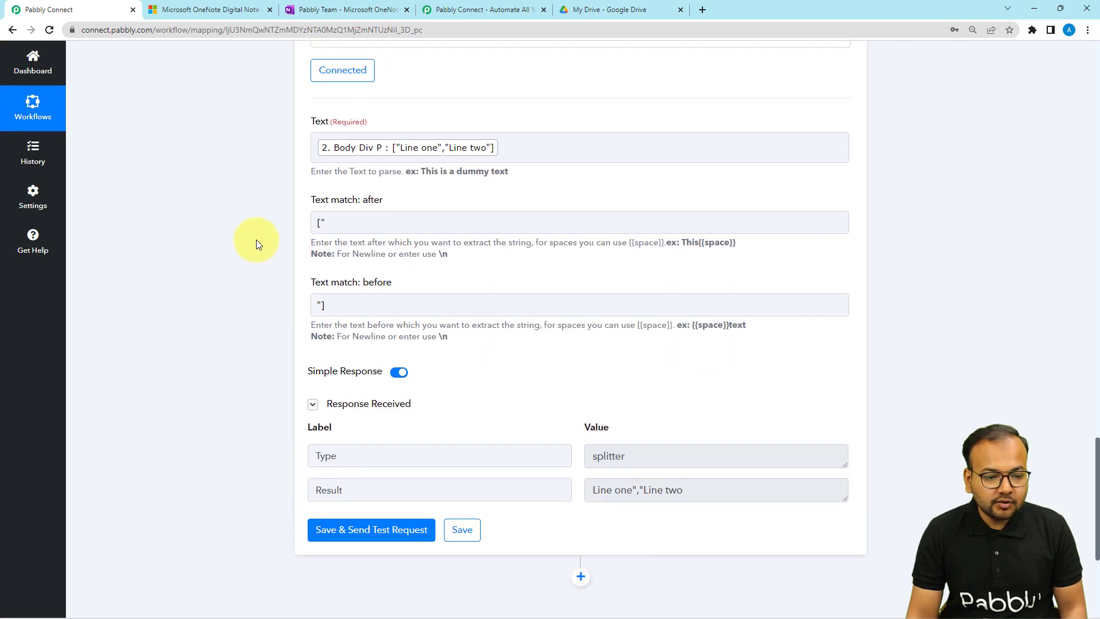
pyautogui.scroll(-2, 657, 438)
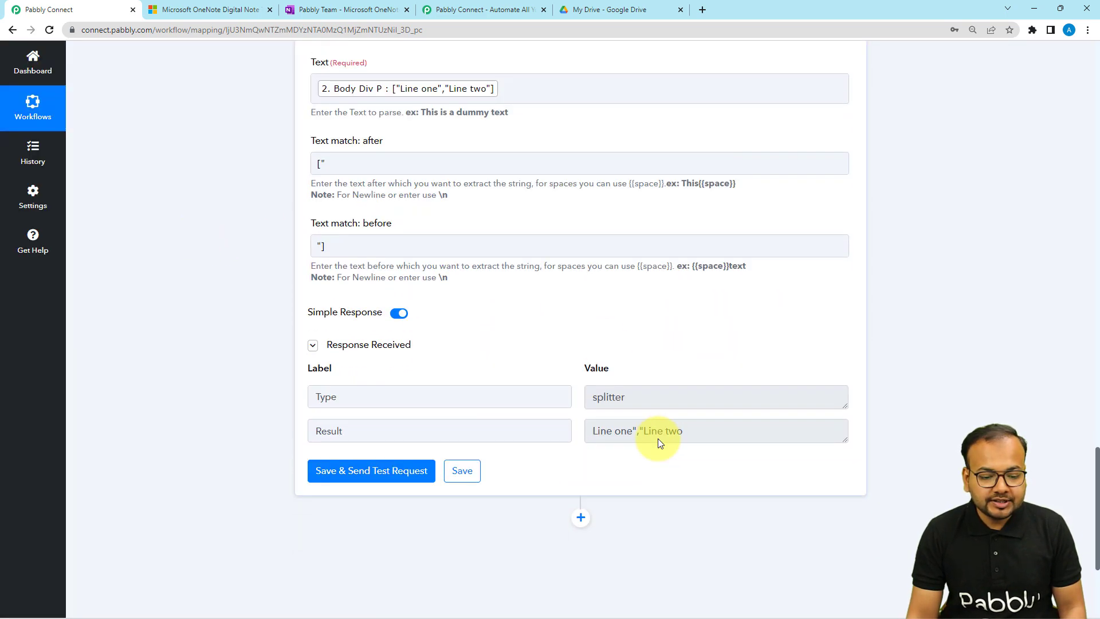
pyautogui.doubleClick(320, 376)
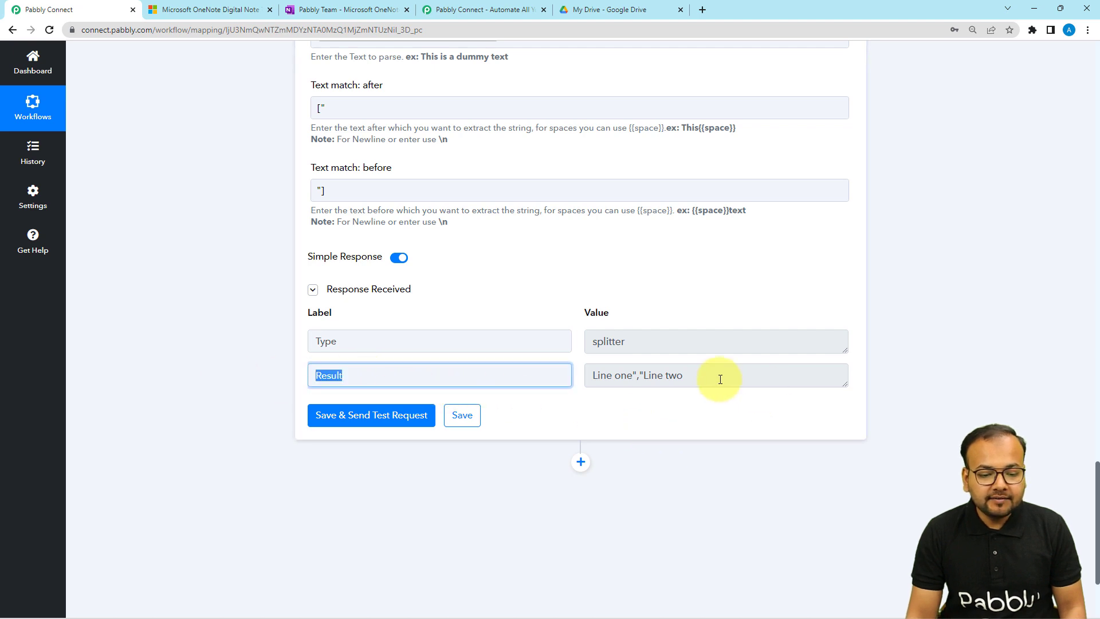
pyautogui.moveTo(593, 375); pyautogui.dragTo(686, 380)
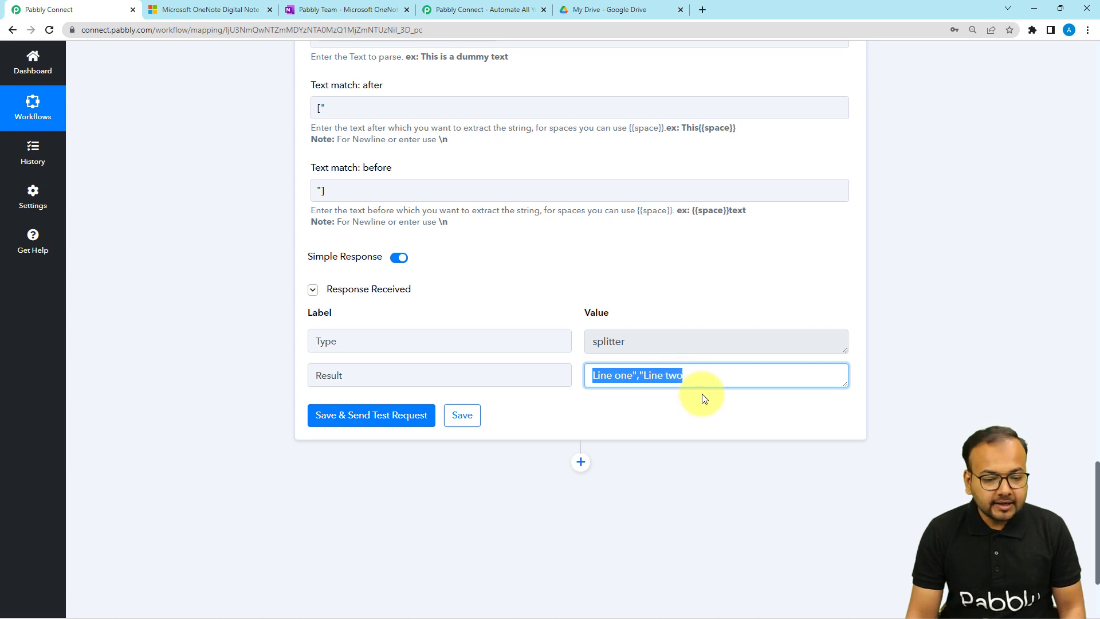
pyautogui.click(688, 431)
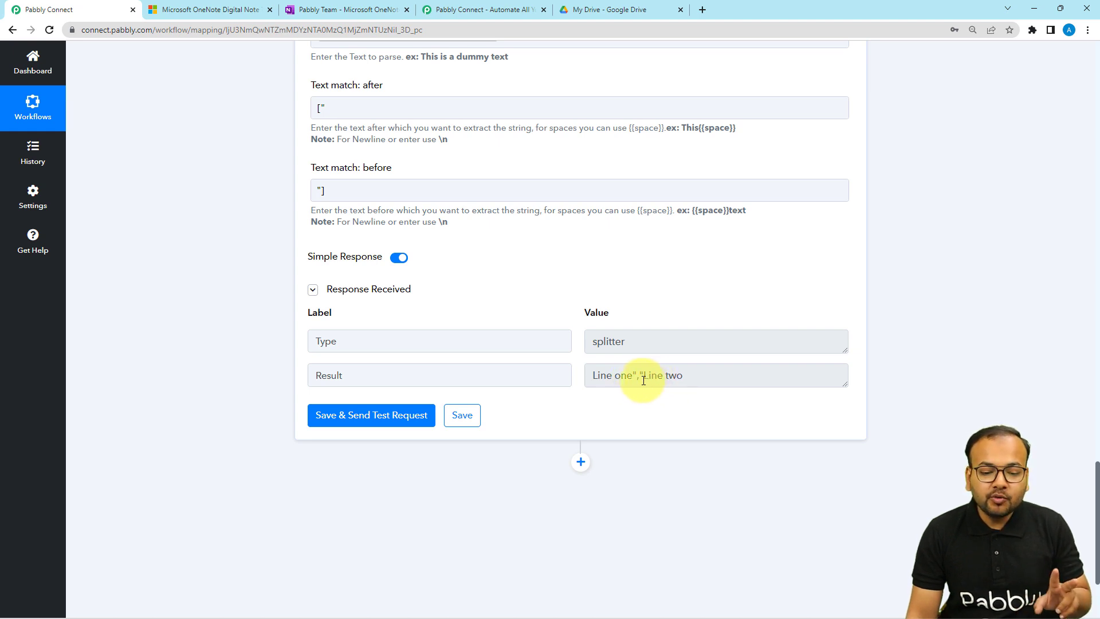
pyautogui.scroll(-3, 645, 377)
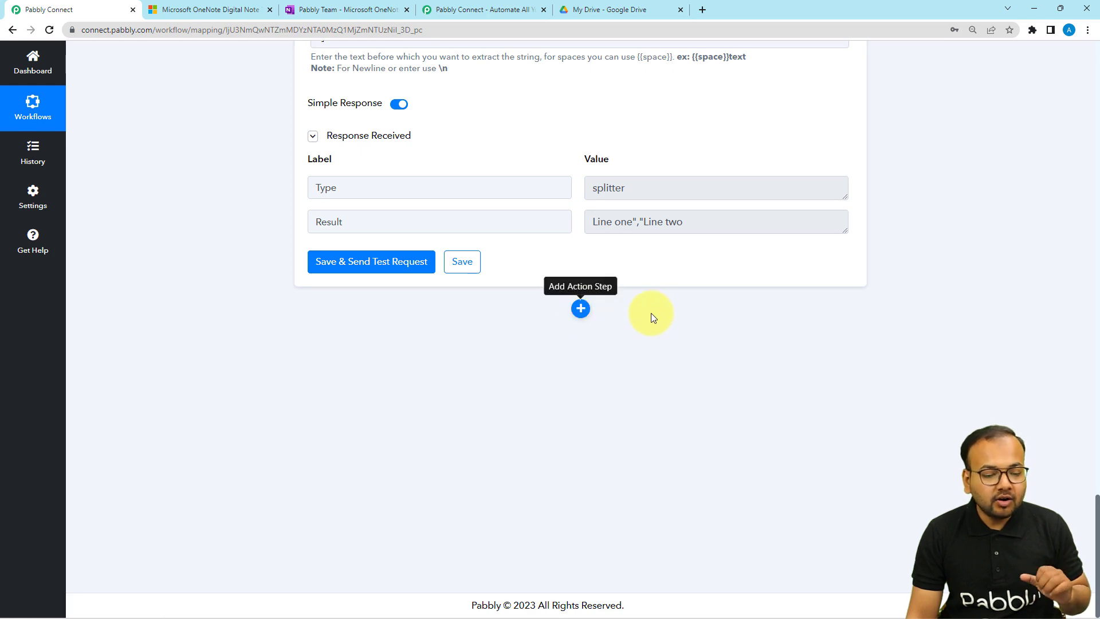
# Copy the Text Formatter Text Parser action and paste the duplicate directly below it in the workflow.
pyautogui.scroll(8, 685, 312)
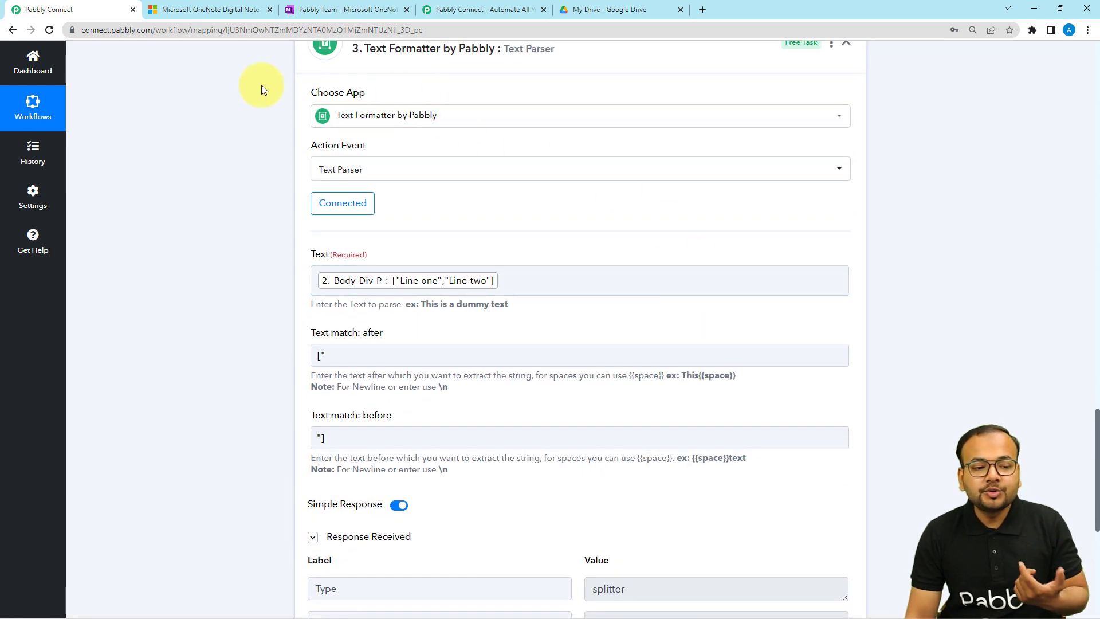
pyautogui.scroll(2, 659, 155)
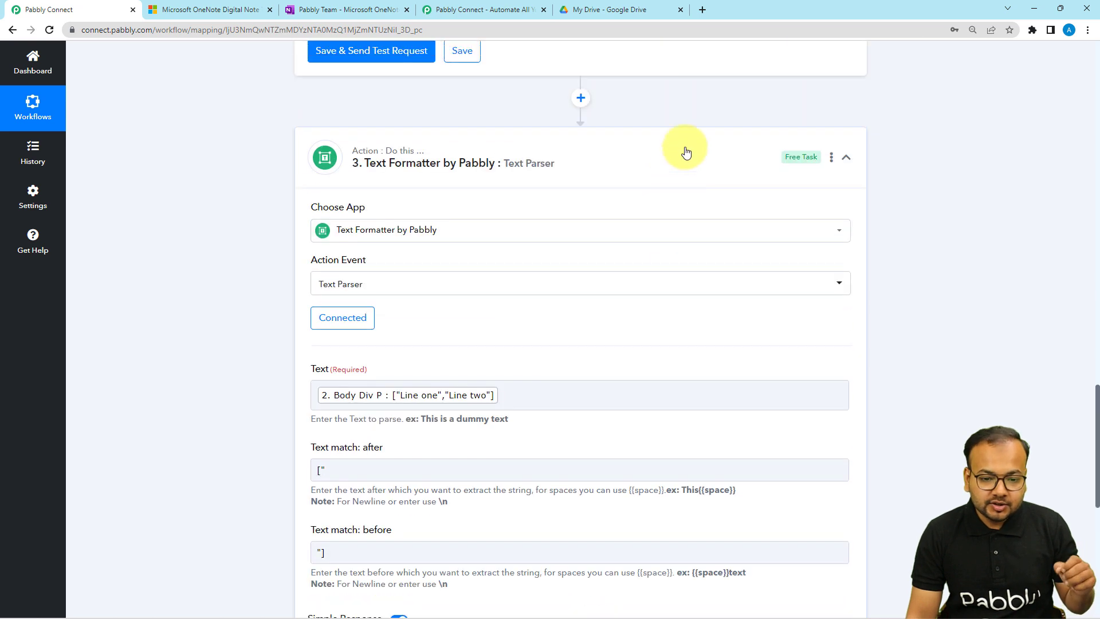
pyautogui.click(830, 164)
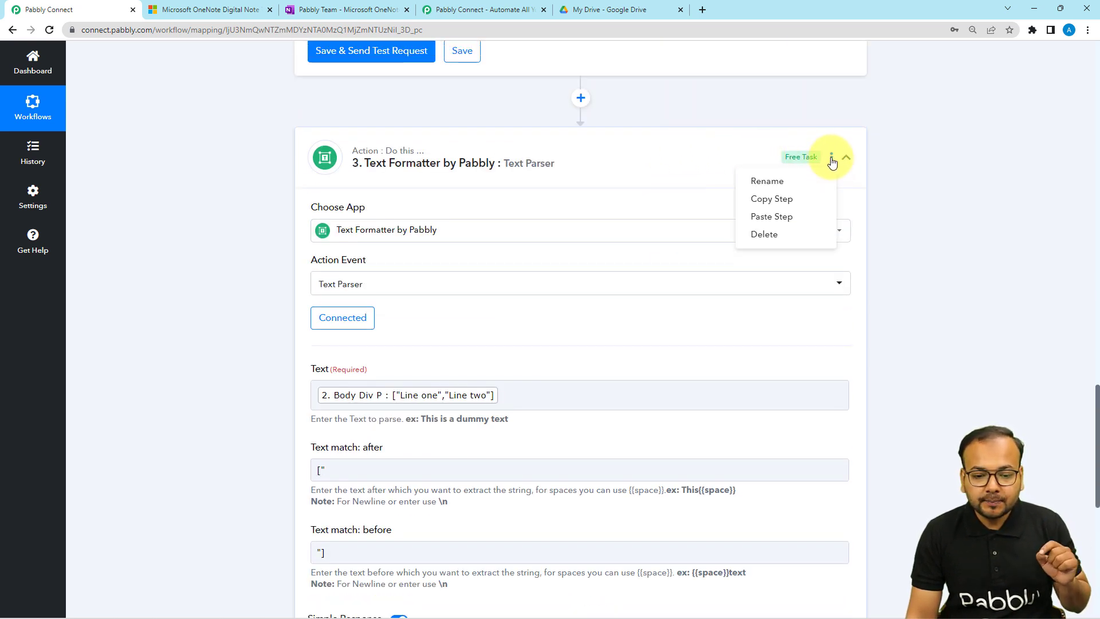
pyautogui.click(793, 205)
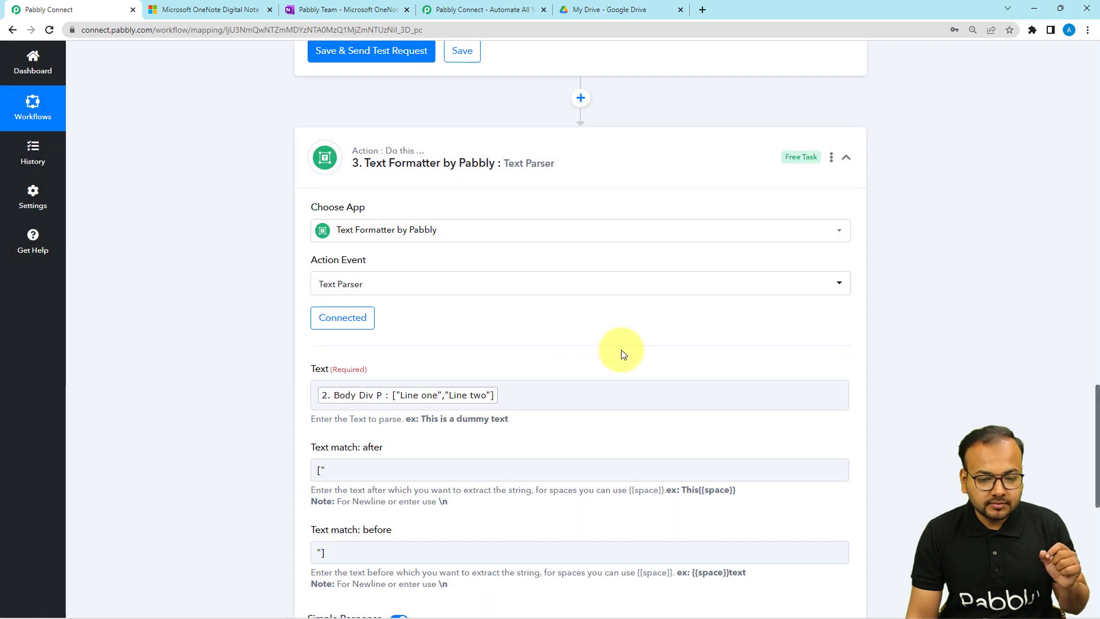
pyautogui.click(831, 158)
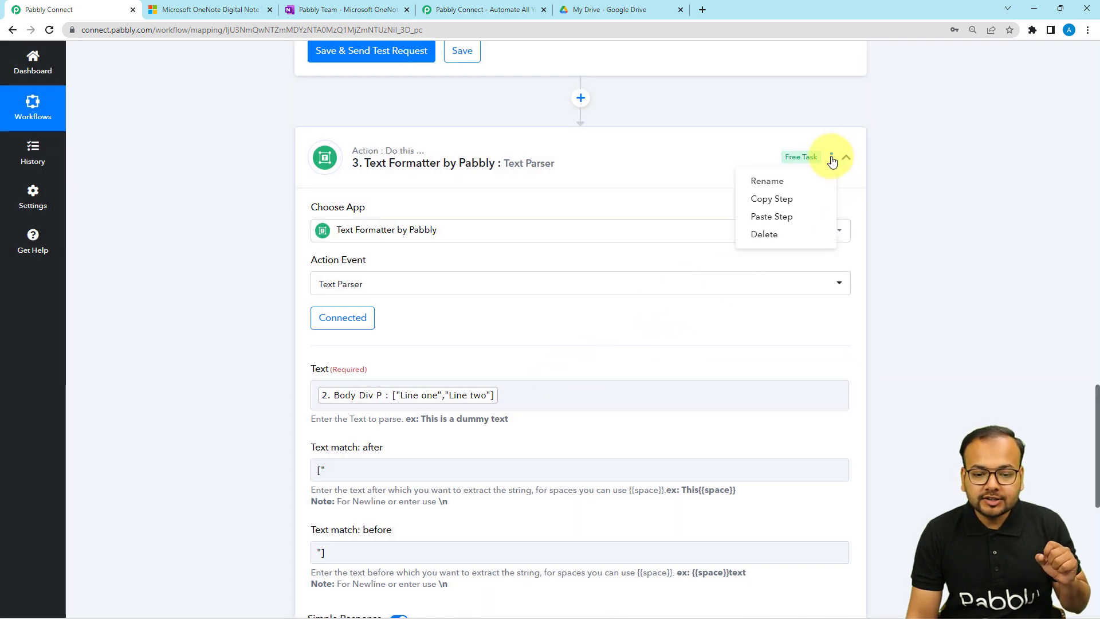
pyautogui.click(765, 217)
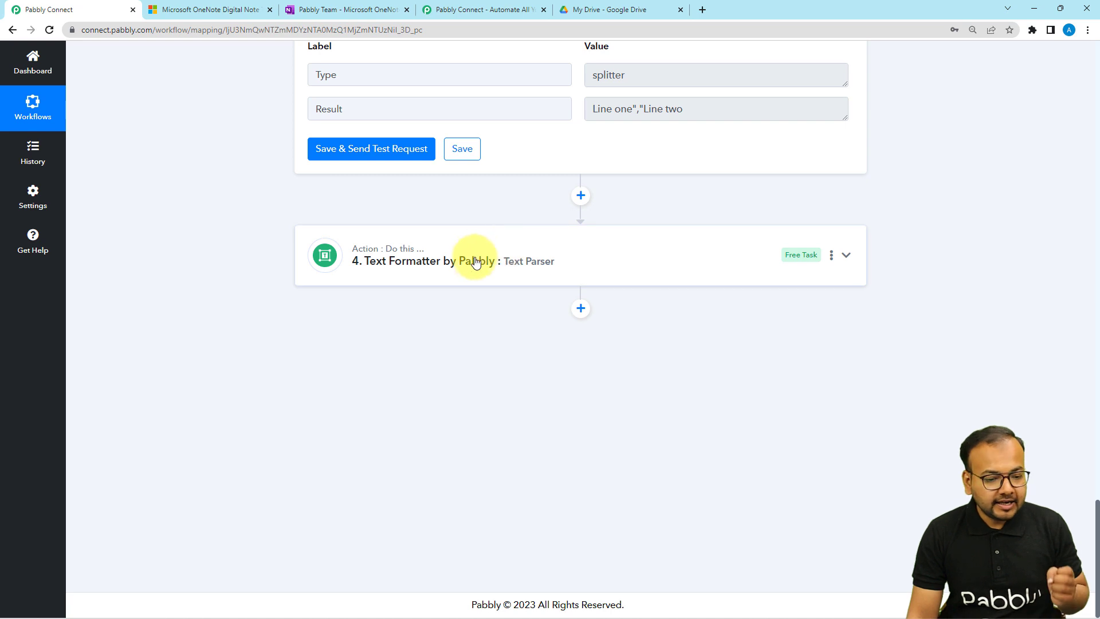
# Change the pasted Text Formatter action's event to Replace Text and connect it.
pyautogui.click(475, 267)
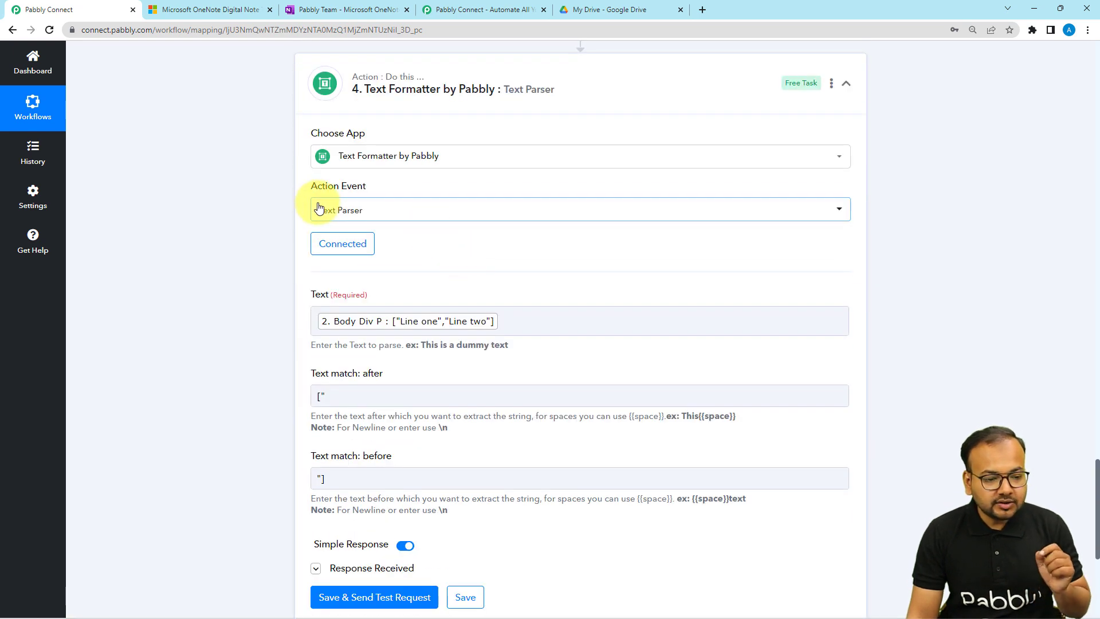
pyautogui.click(439, 209)
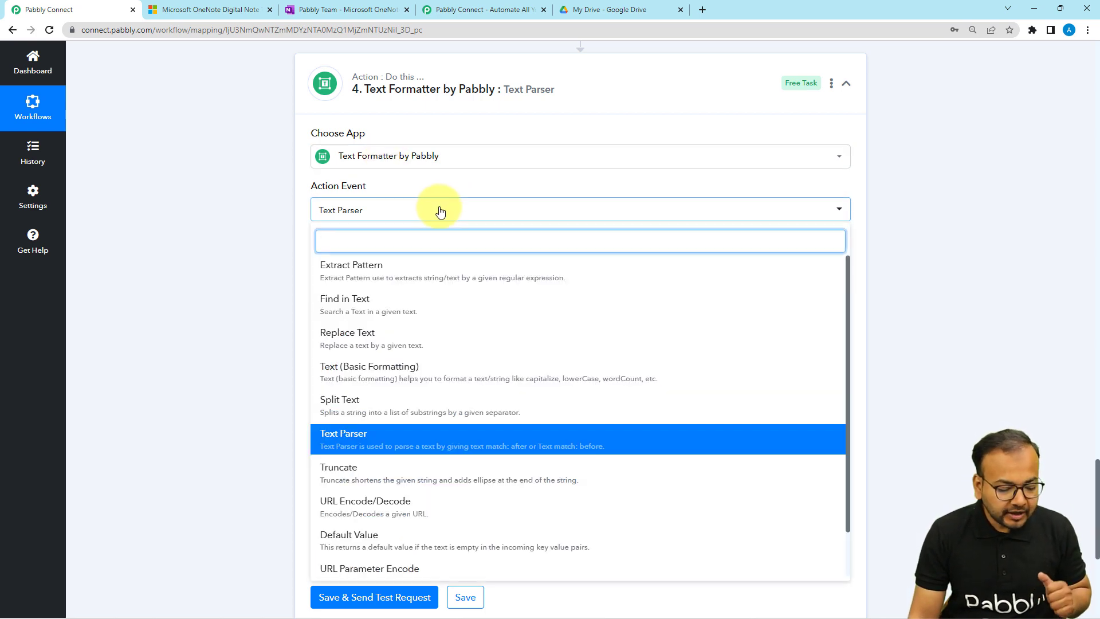
pyautogui.click(361, 339)
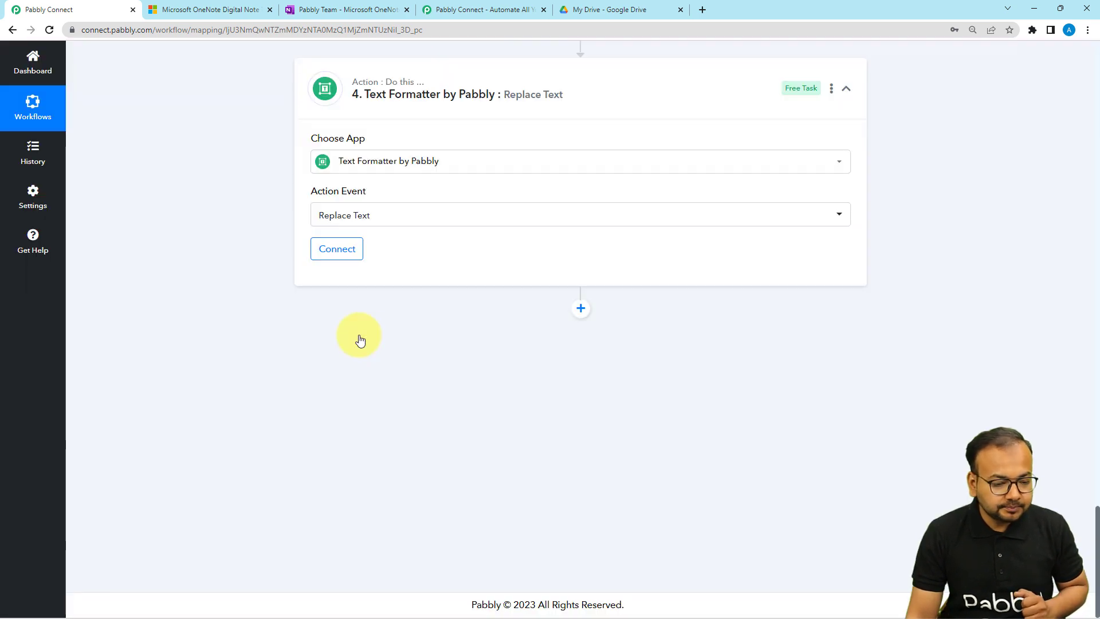
pyautogui.click(343, 261)
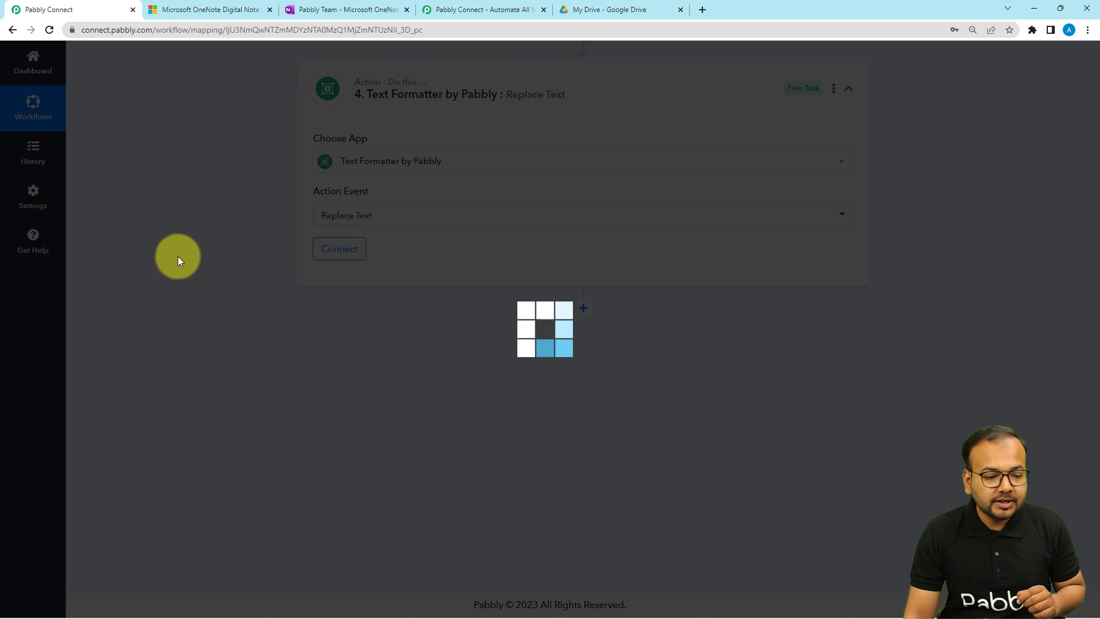
# Review the Text Parser's Result response and map that Result into the Replace Text action's required Text.
pyautogui.scroll(-2, 356, 240)
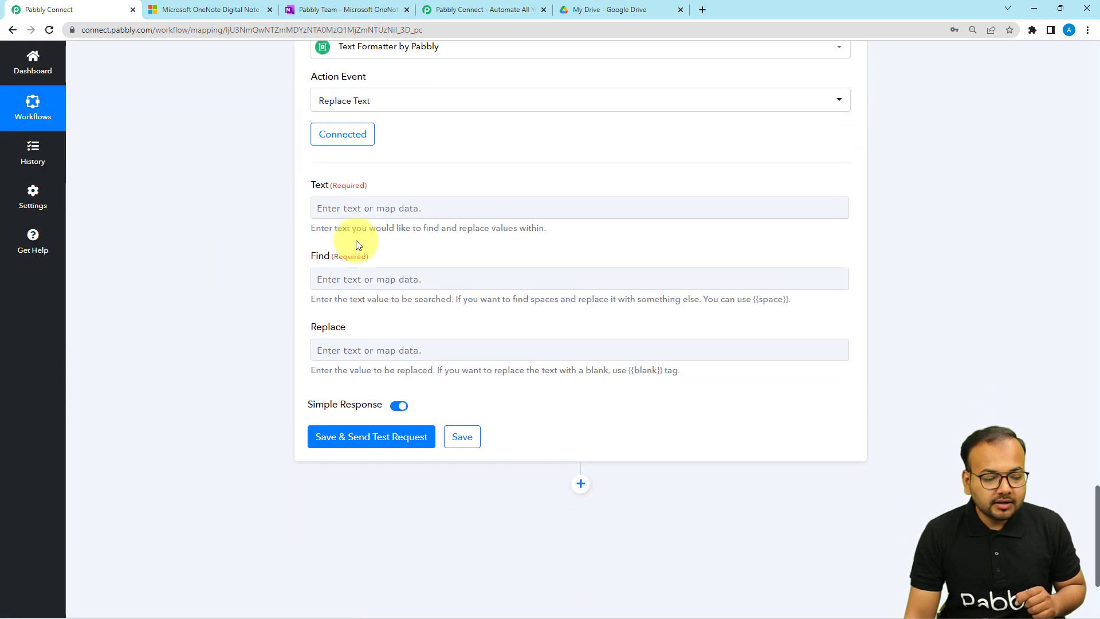
pyautogui.click(335, 213)
pyautogui.click(248, 193)
pyautogui.scroll(6, 246, 191)
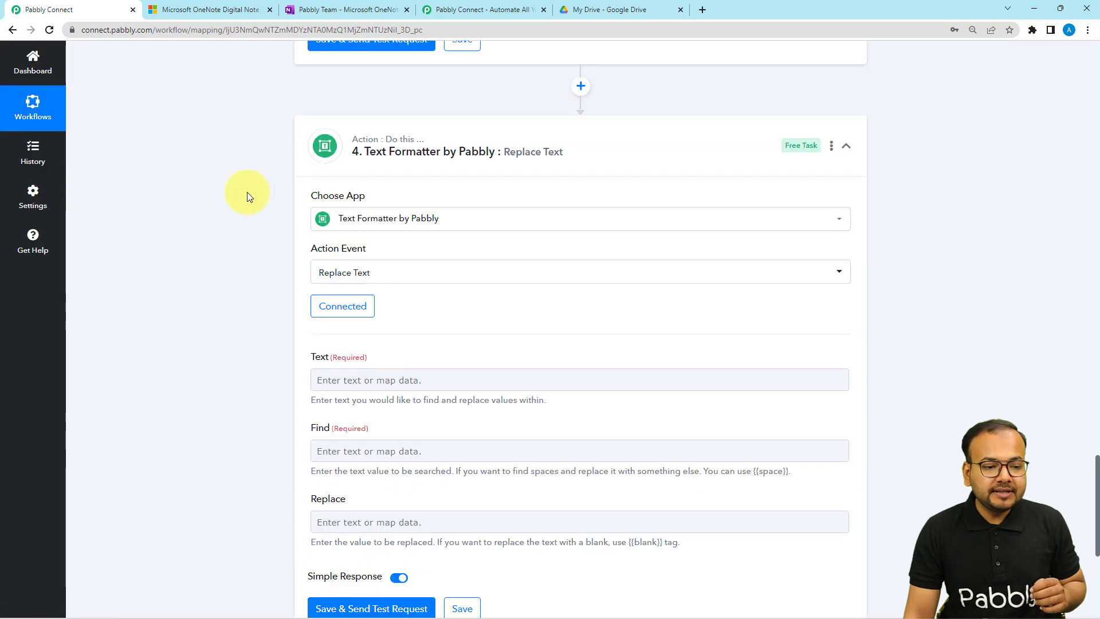
pyautogui.moveTo(349, 171); pyautogui.dragTo(274, 172)
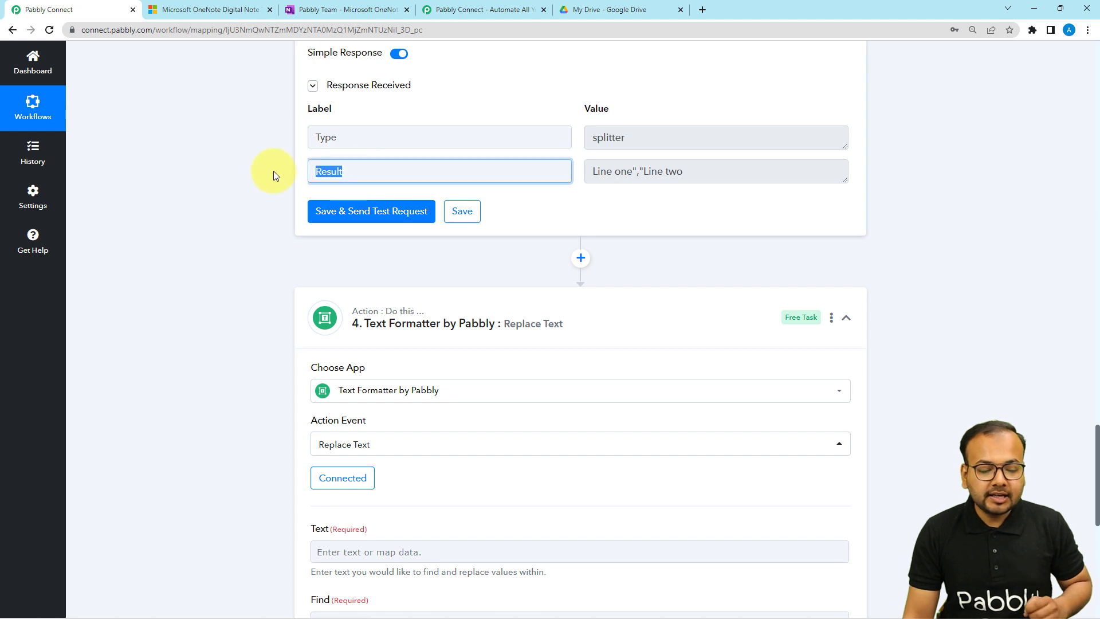
pyautogui.moveTo(690, 172); pyautogui.dragTo(590, 175)
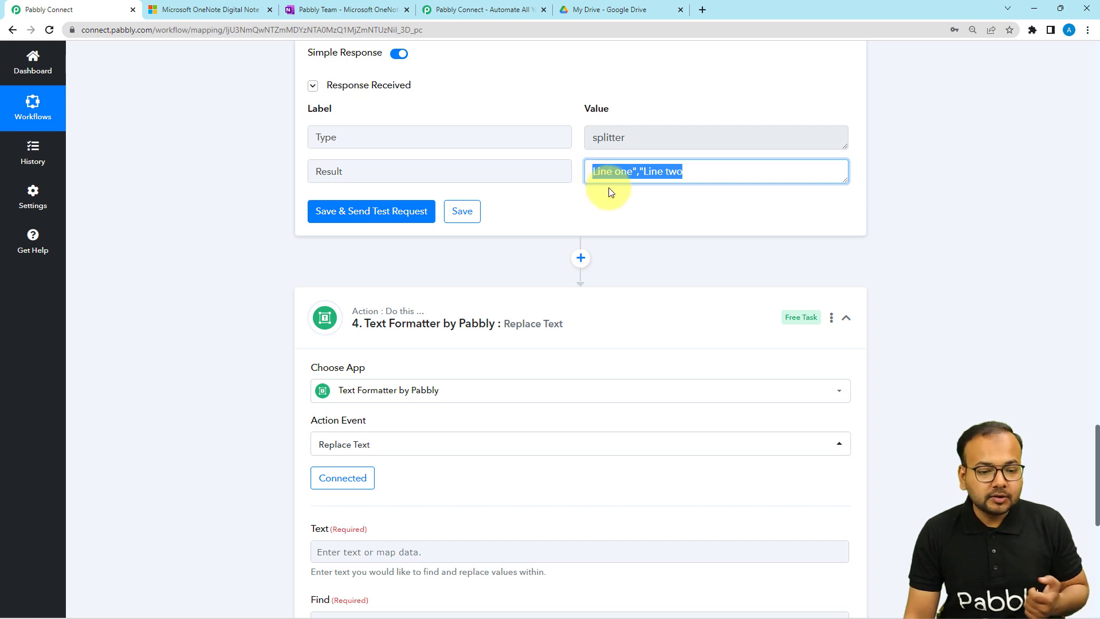
pyautogui.scroll(-2, 280, 242)
pyautogui.scroll(-3, 279, 246)
pyautogui.click(369, 265)
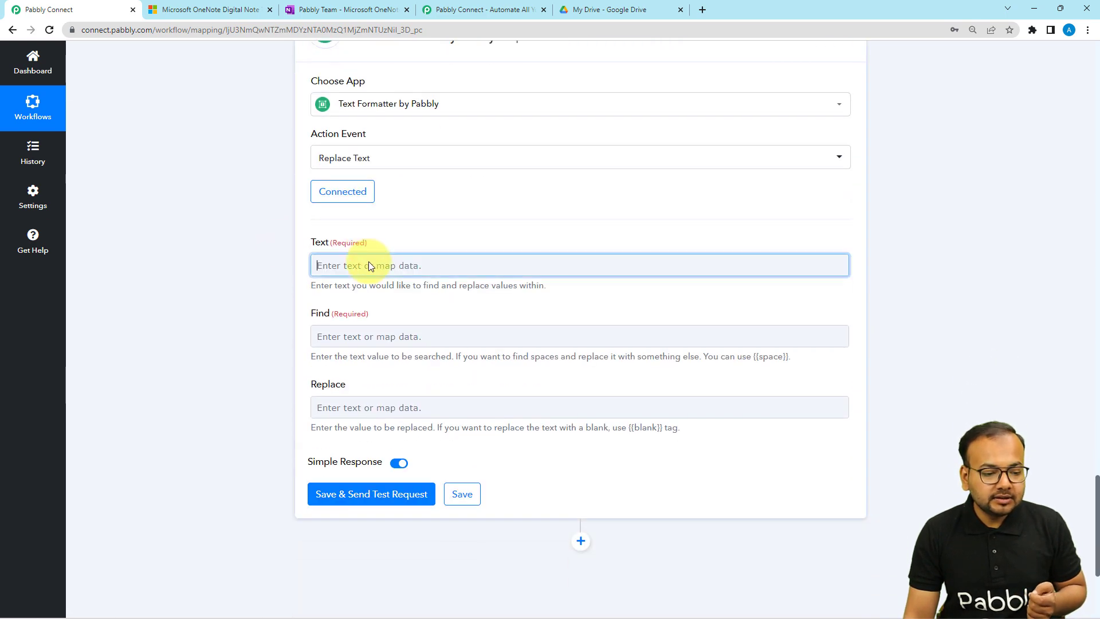
pyautogui.scroll(-4, 369, 261)
pyautogui.click(472, 218)
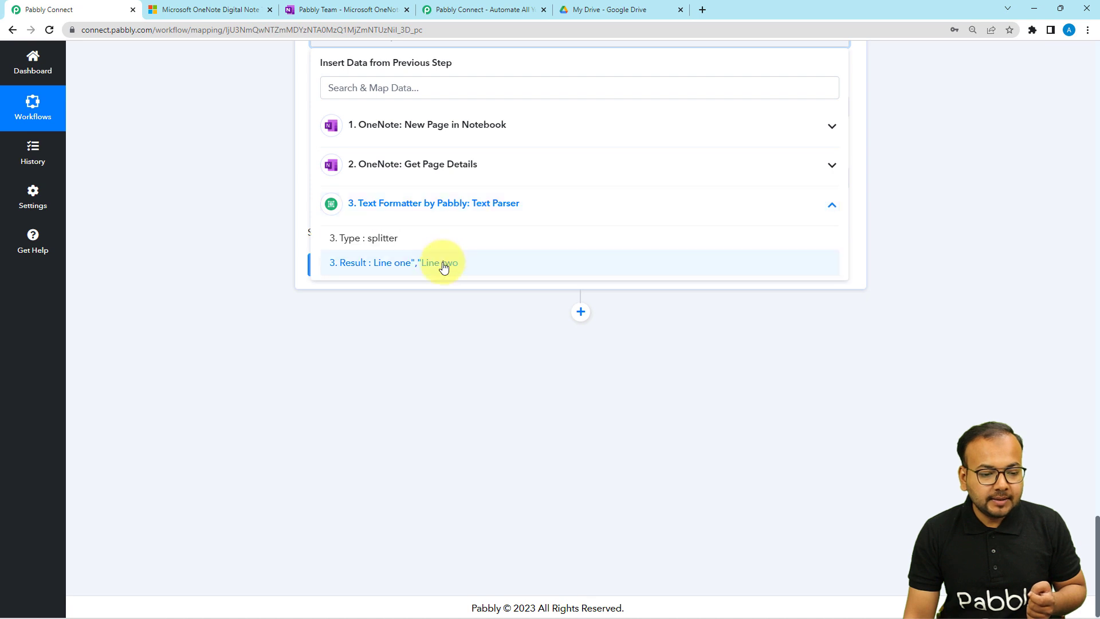
pyautogui.click(442, 263)
pyautogui.click(274, 200)
pyautogui.scroll(2, 273, 198)
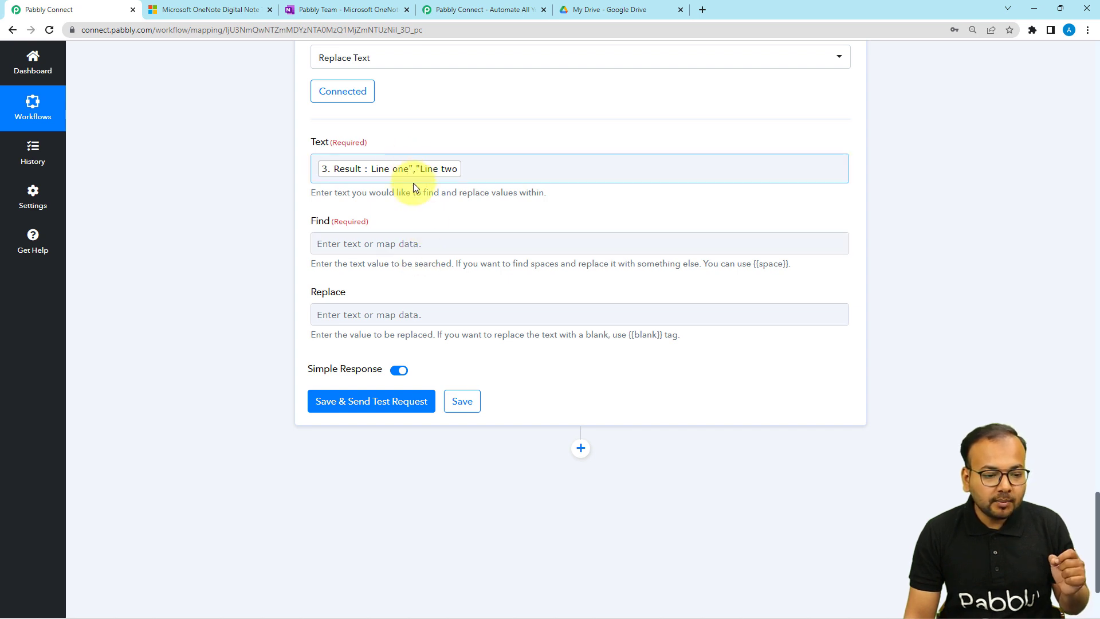
# Set the Replace Text action's Find value to a double quote, a comma and a double quote: ",".
pyautogui.click(401, 242)
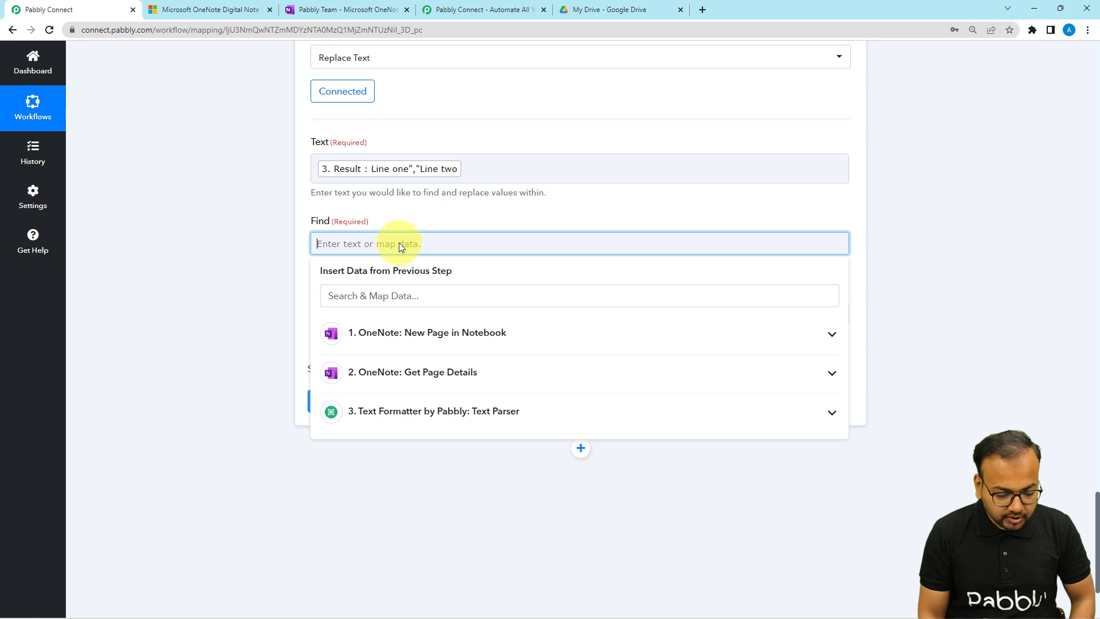
pyautogui.write('"')
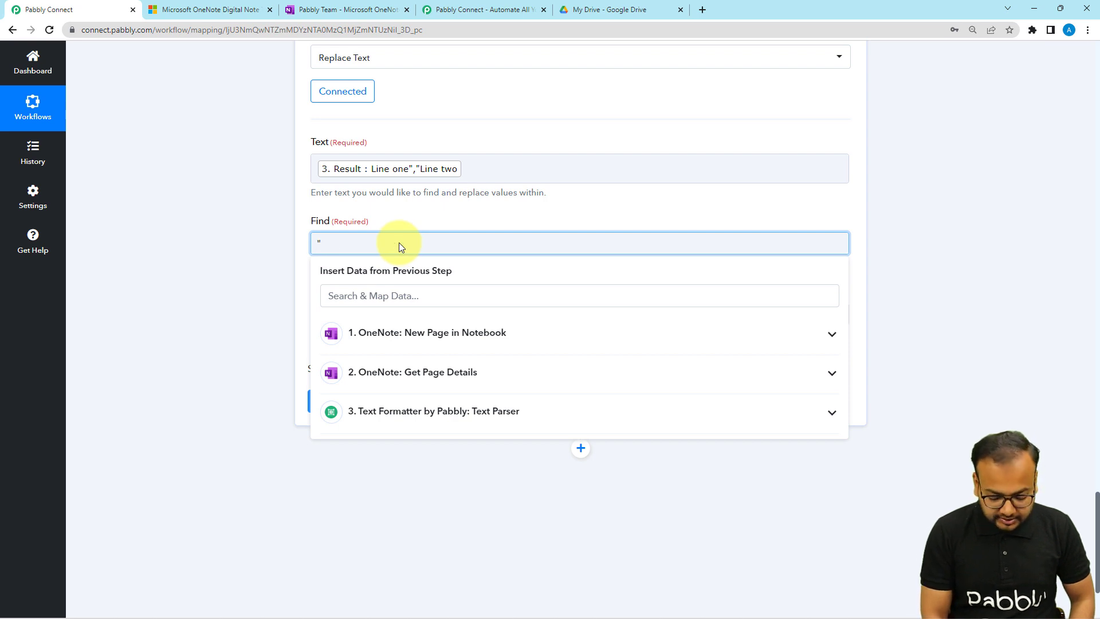
pyautogui.write(',')
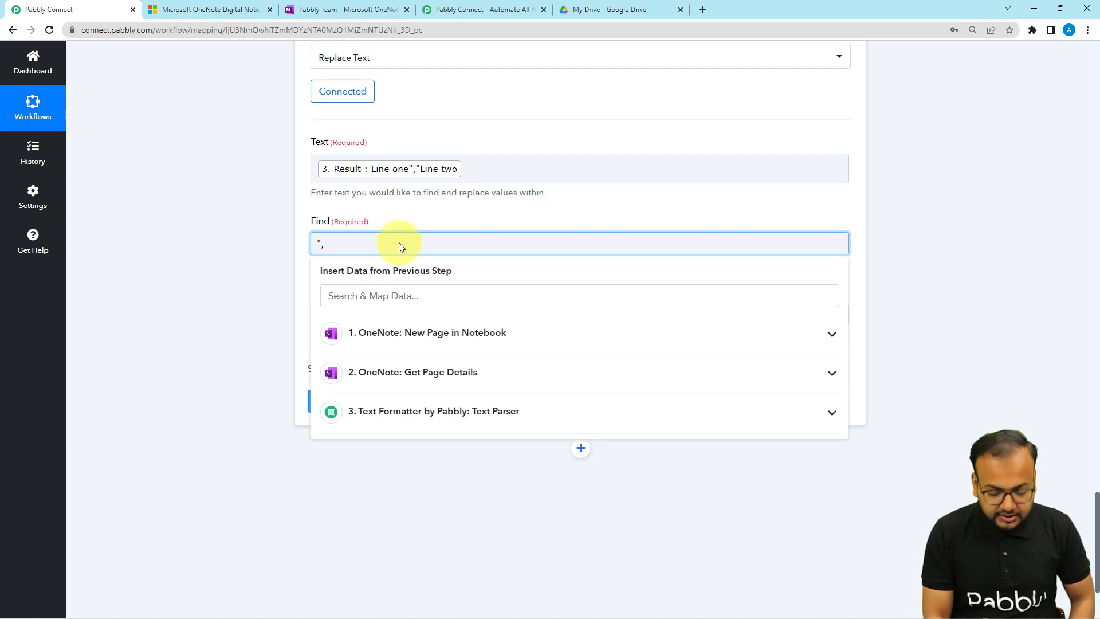
pyautogui.write('"')
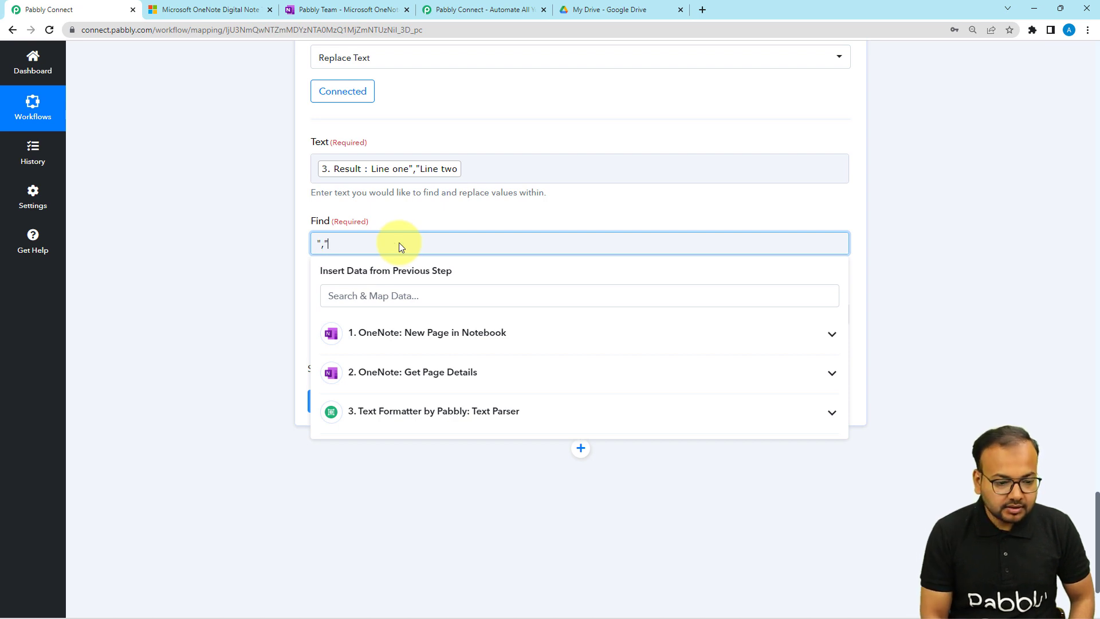
pyautogui.click(257, 225)
pyautogui.scroll(-1, 380, 257)
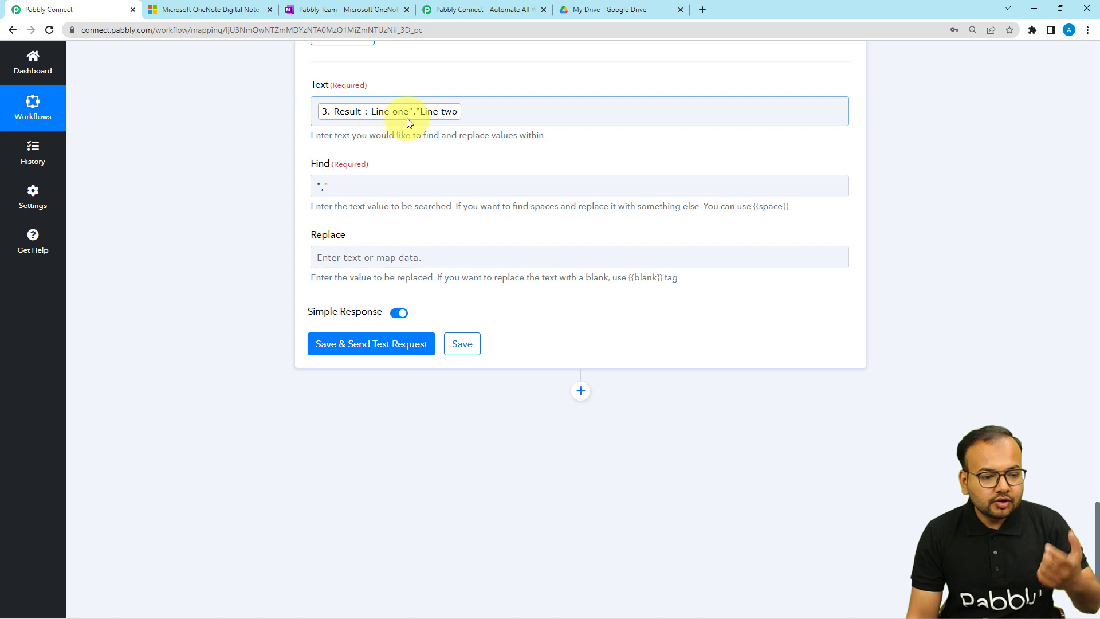
# Check the line layout of New test page in OneNote and set the Replace Text action's Replace value to /n.
pyautogui.click(322, 13)
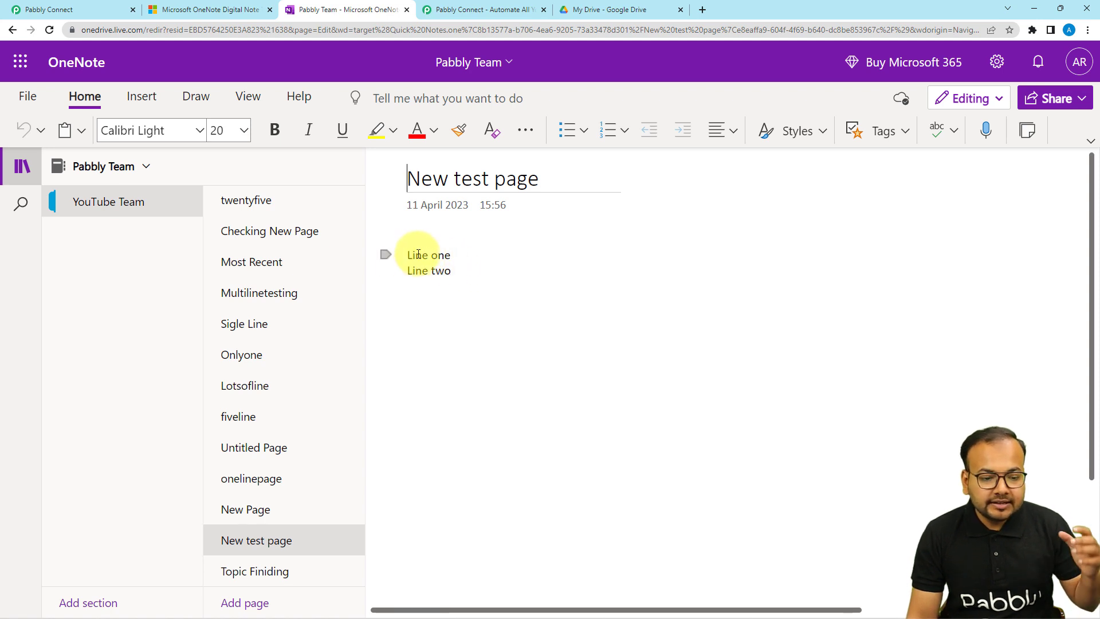
pyautogui.moveTo(407, 253); pyautogui.dragTo(450, 279)
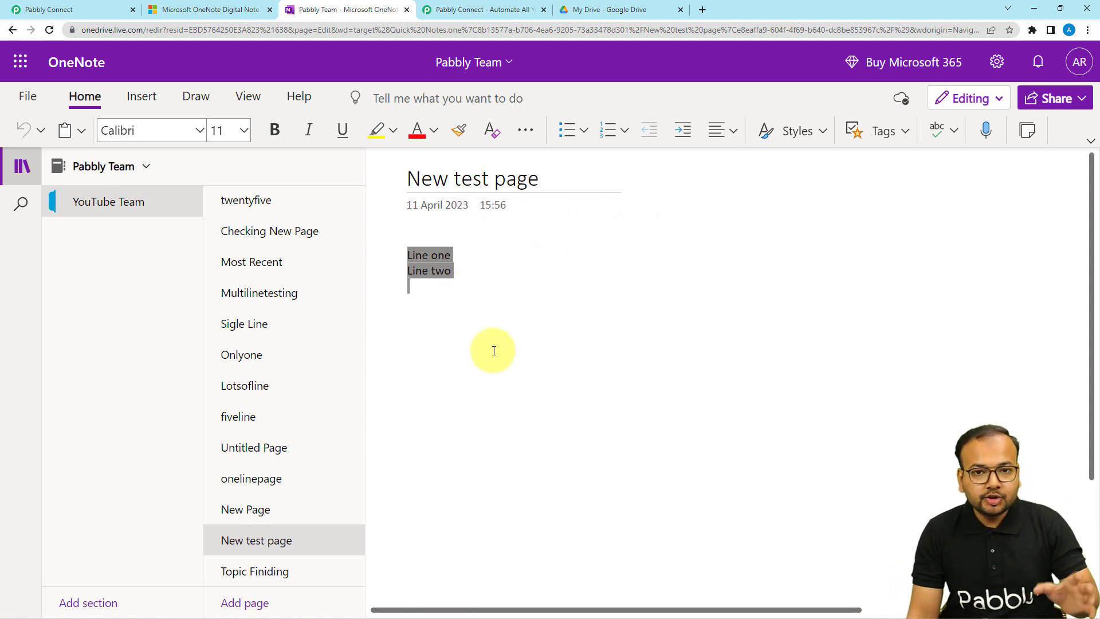
pyautogui.click(86, 9)
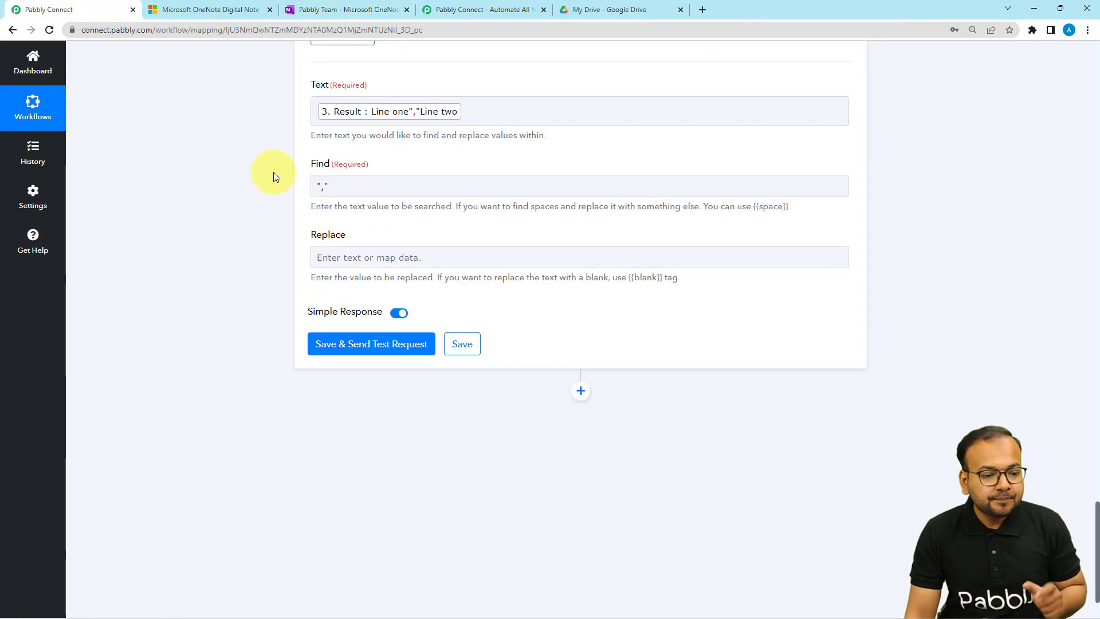
pyautogui.click(325, 265)
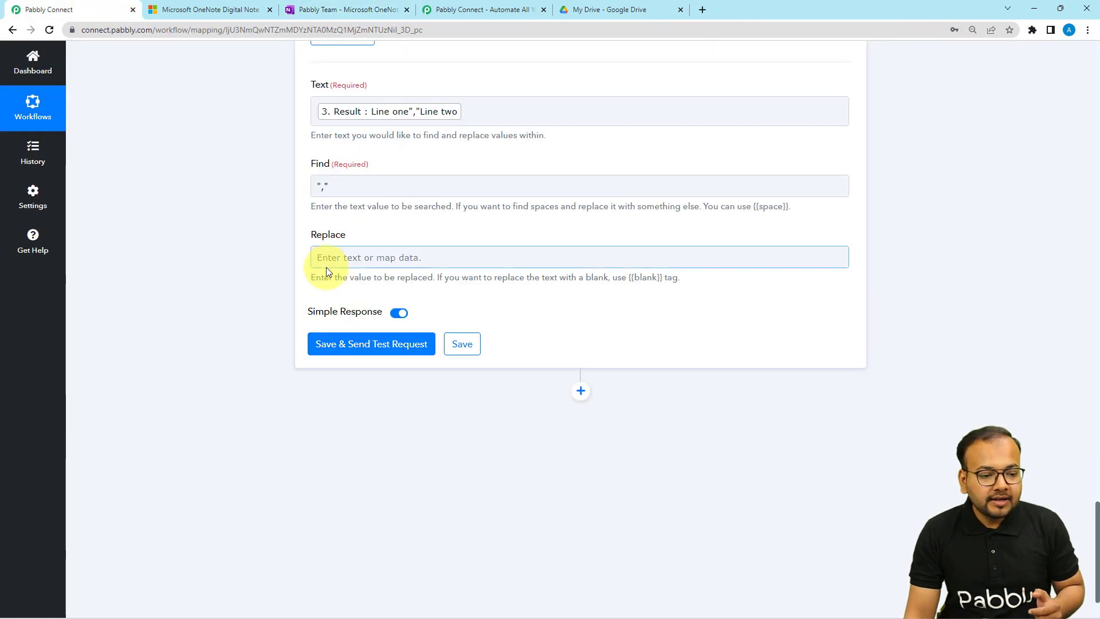
pyautogui.click(355, 257)
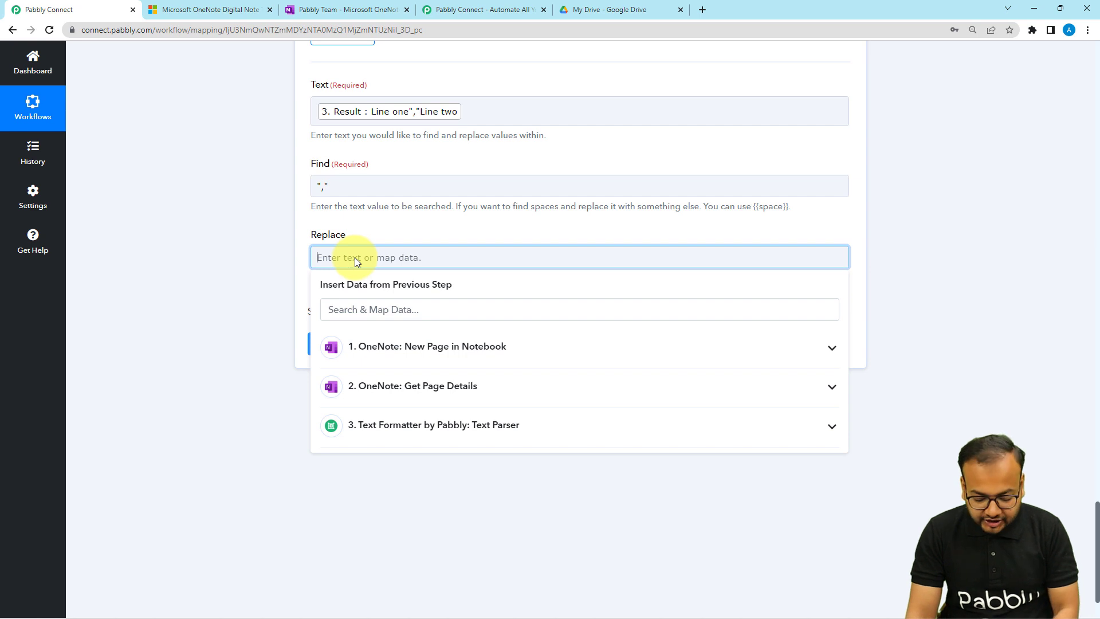
pyautogui.write('/')
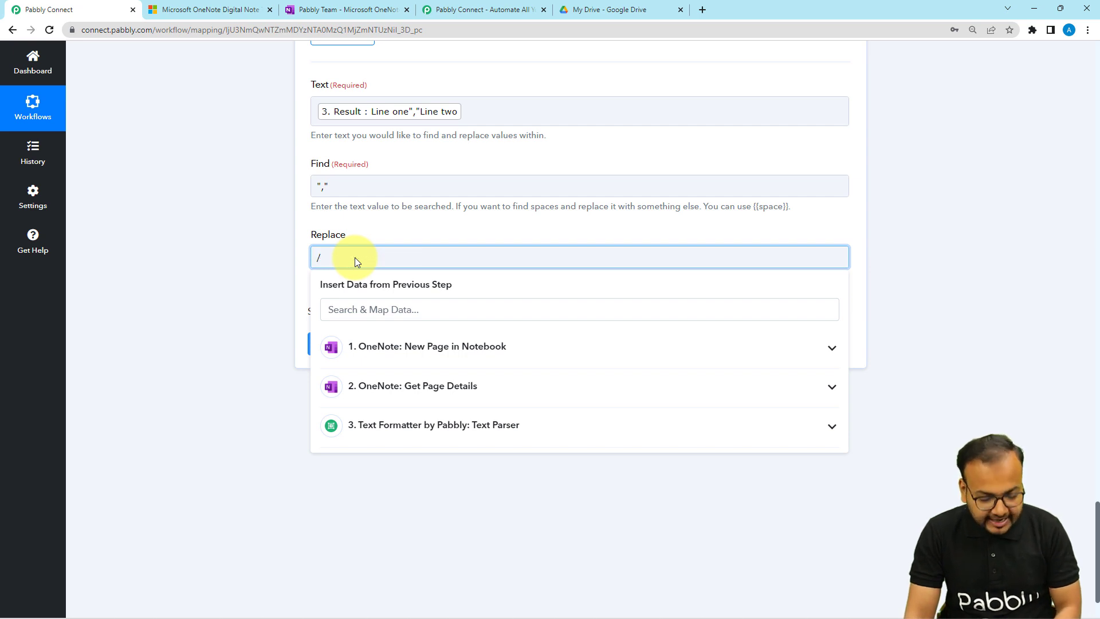
pyautogui.write('n')
pyautogui.click(376, 235)
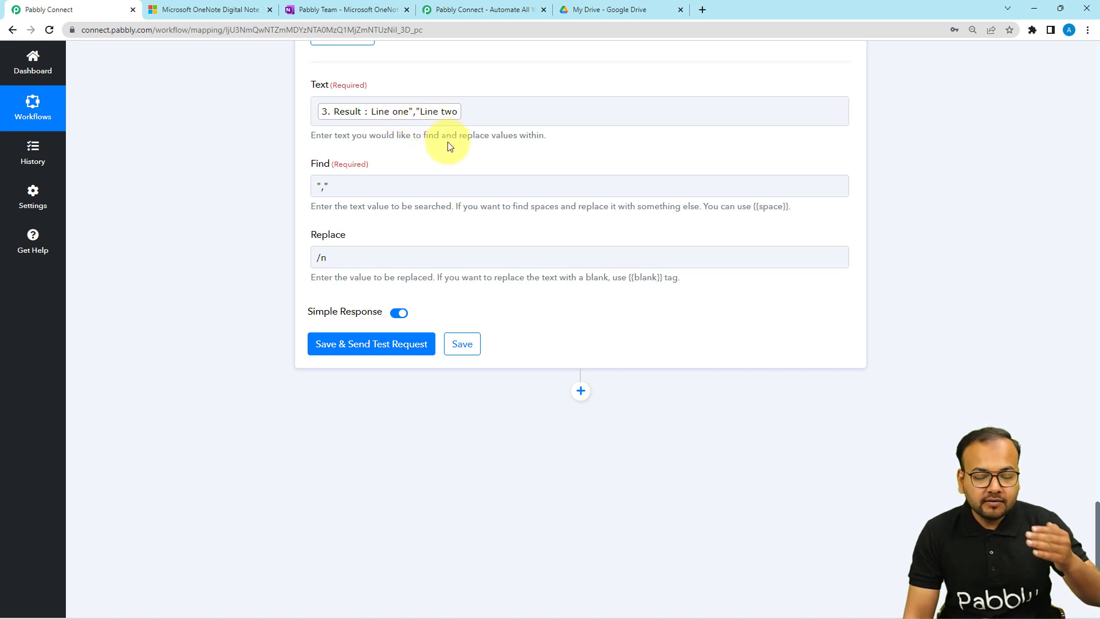
# Save the Replace Text action with a test request and check the Result in its response.
pyautogui.click(314, 10)
pyautogui.click(94, 8)
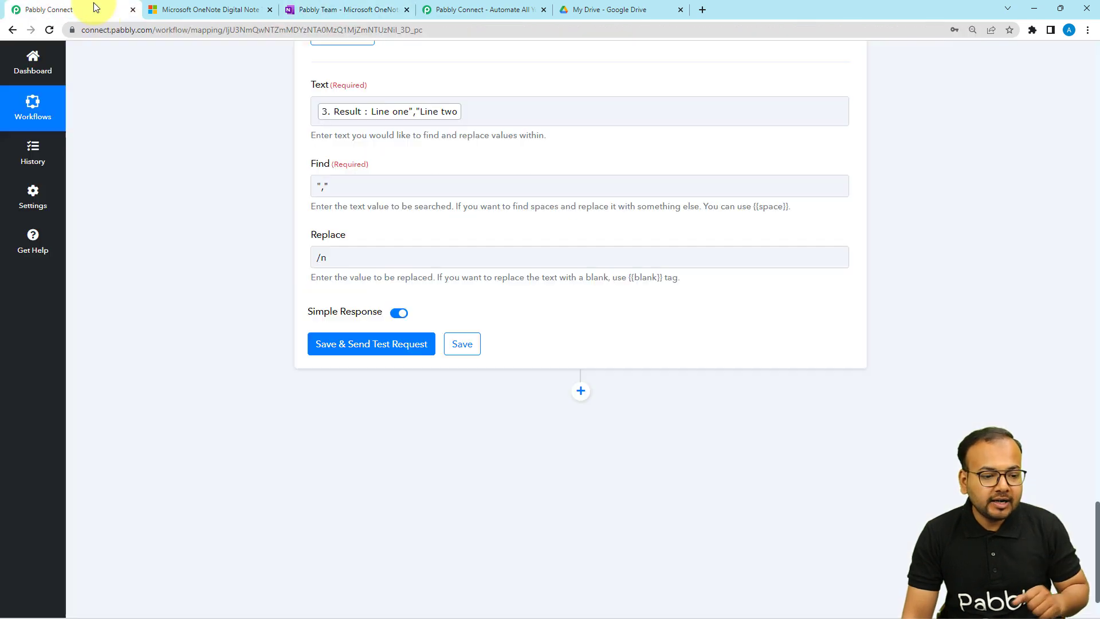
pyautogui.click(328, 351)
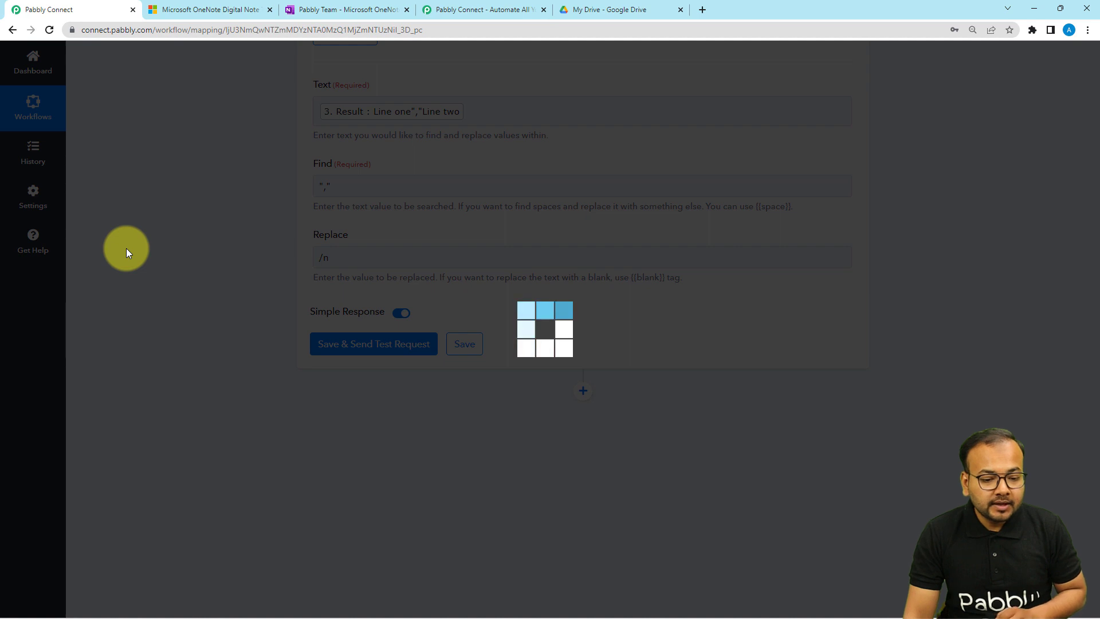
pyautogui.scroll(-2, 127, 248)
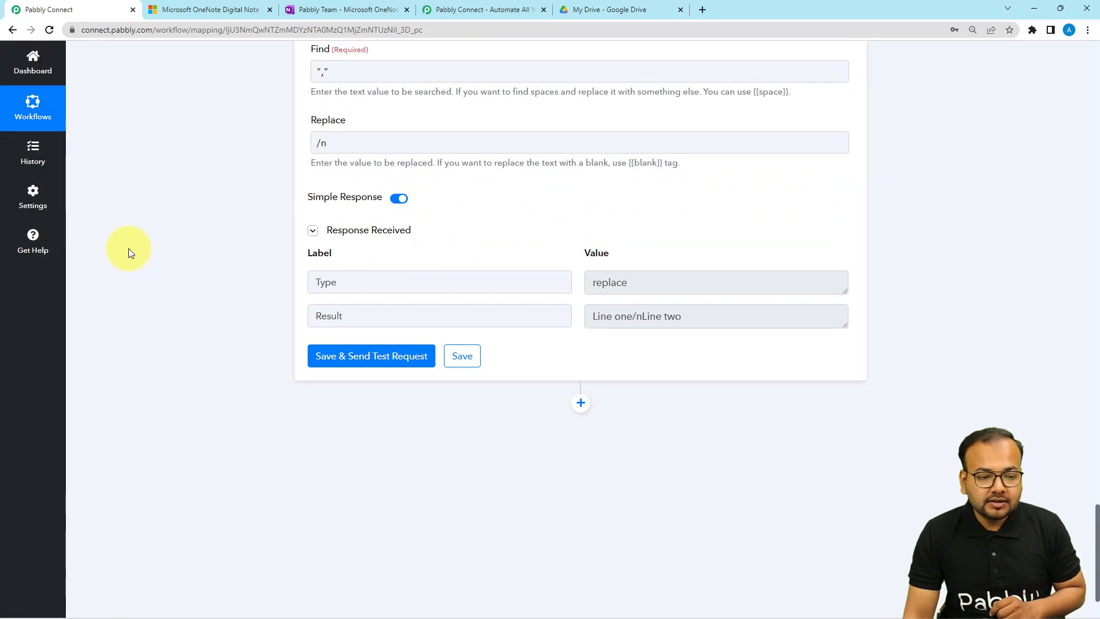
pyautogui.scroll(1, 128, 248)
pyautogui.scroll(-2, 128, 249)
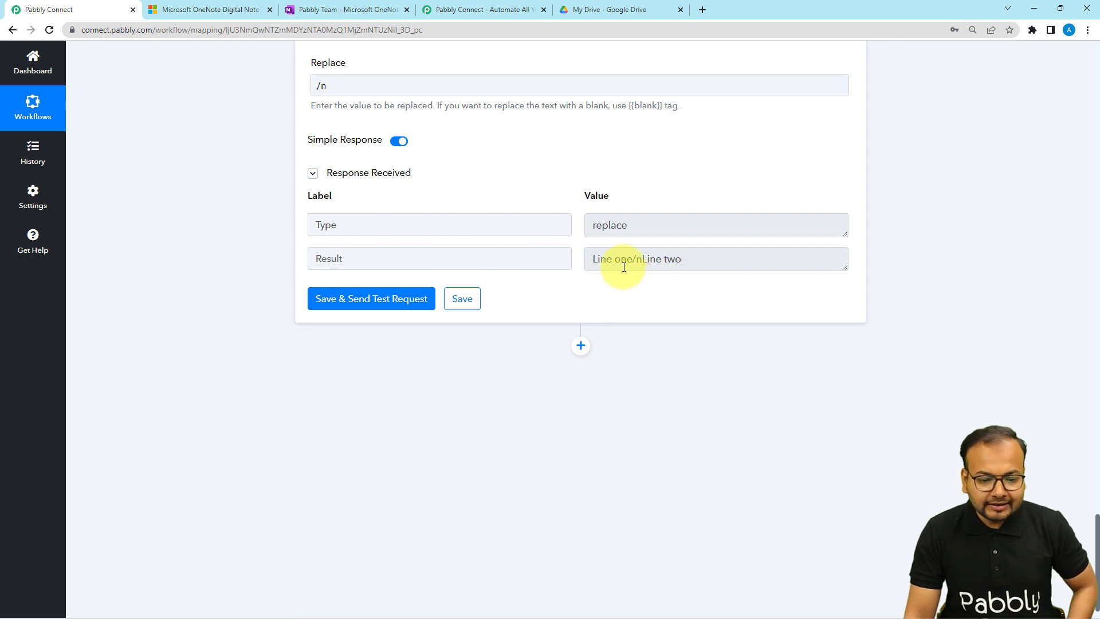
# Set the Replace Text action's Replace value to \n and save the action with a test request.
pyautogui.scroll(3, 579, 229)
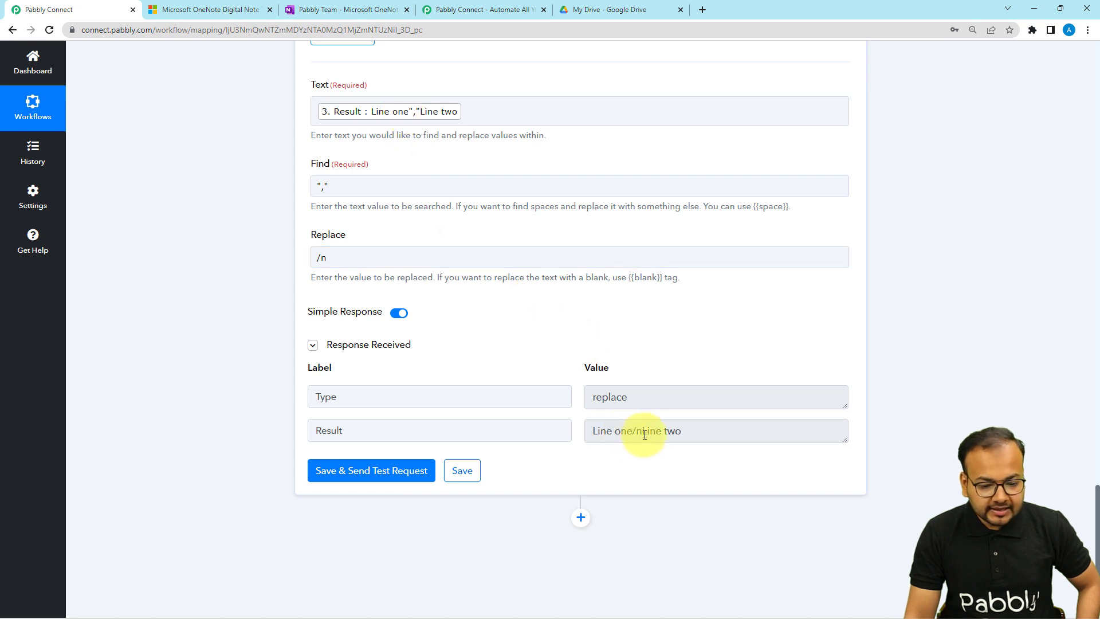
pyautogui.click(326, 259)
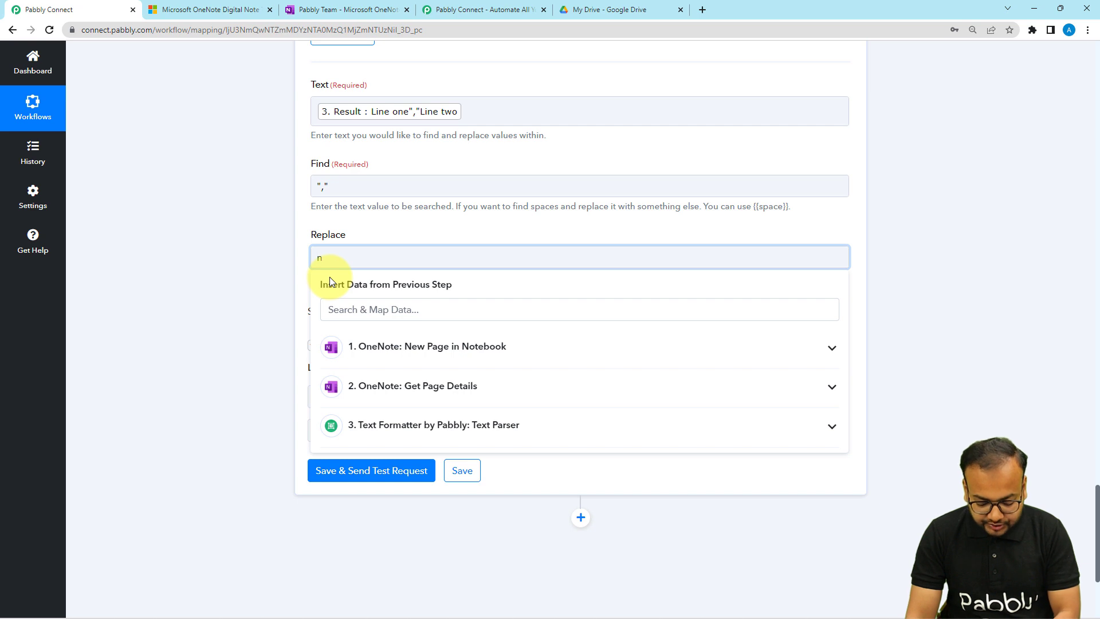
pyautogui.write('n')
pyautogui.press('Left')
pyautogui.write('\\')
pyautogui.click(250, 265)
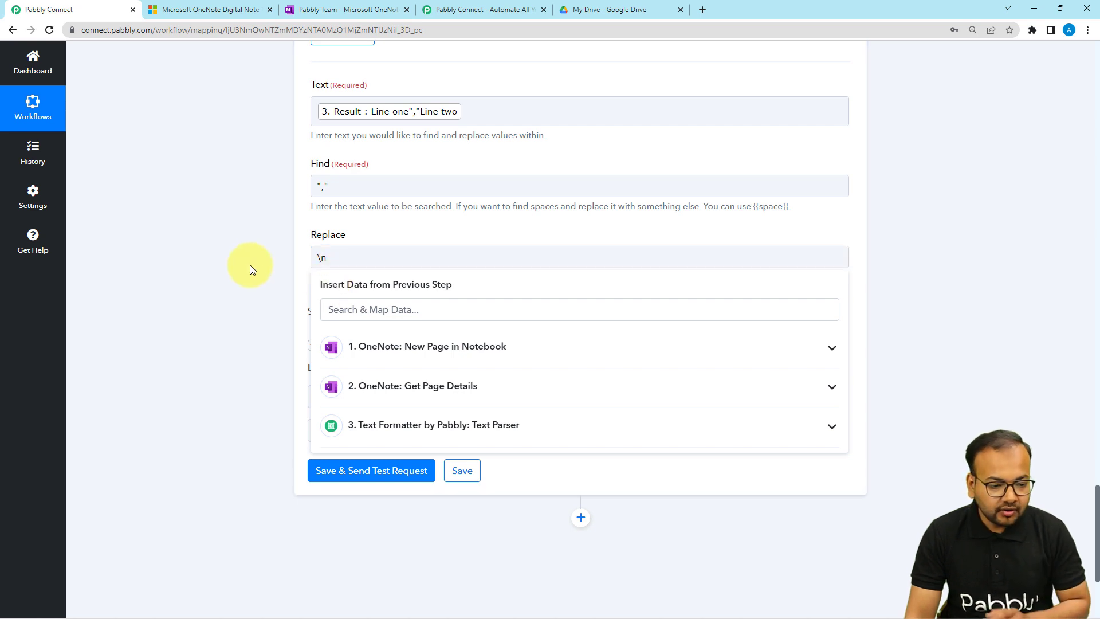
pyautogui.scroll(-2, 250, 264)
pyautogui.click(338, 356)
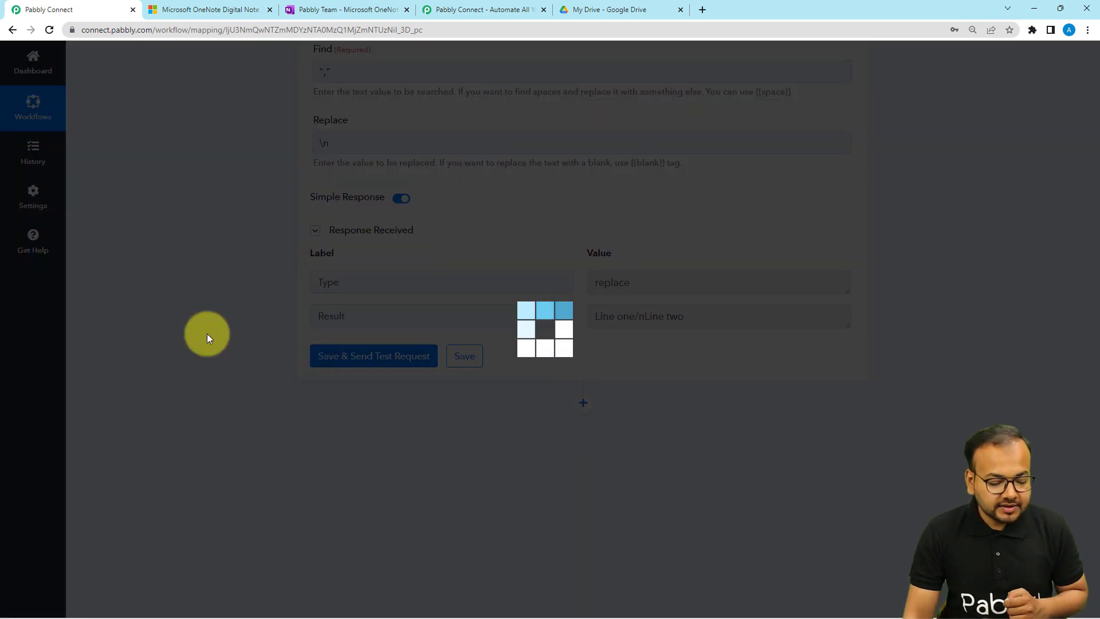
pyautogui.scroll(-1, 207, 333)
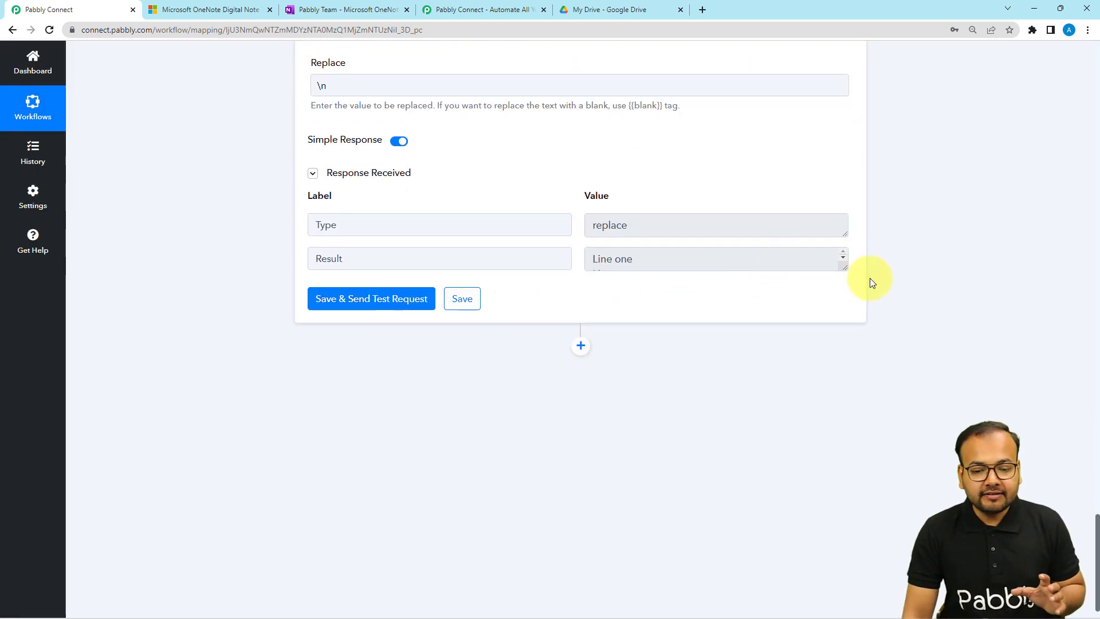
# Enlarge the Replace Text action's Result value and compare its line layout with New test page in OneNote.
pyautogui.moveTo(844, 264); pyautogui.dragTo(843, 350)
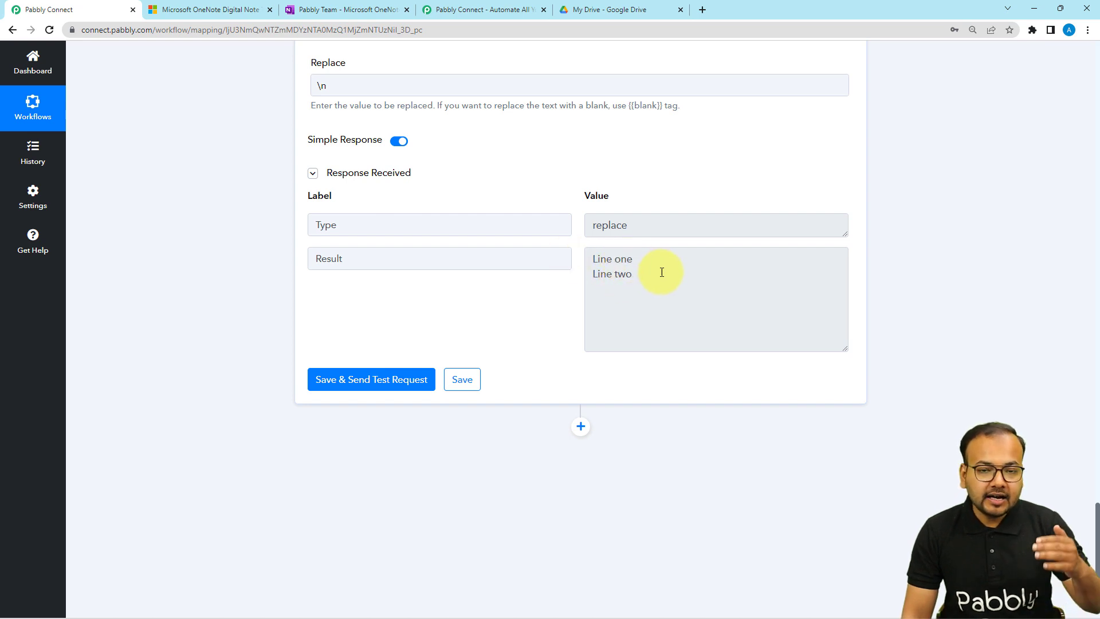
pyautogui.moveTo(661, 272); pyautogui.dragTo(597, 274)
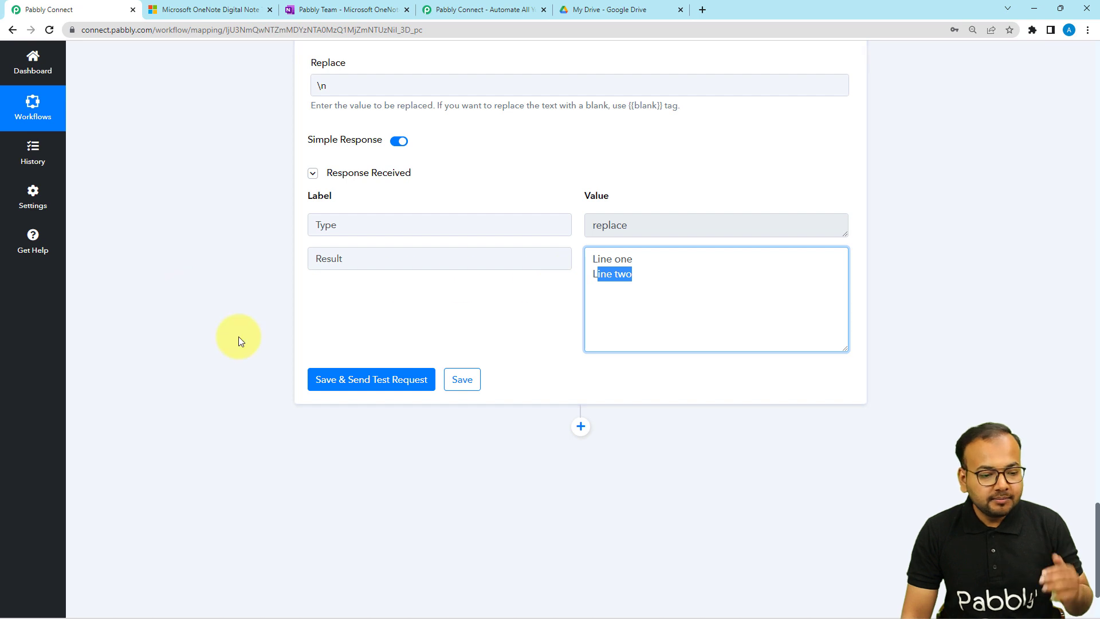
pyautogui.click(281, 324)
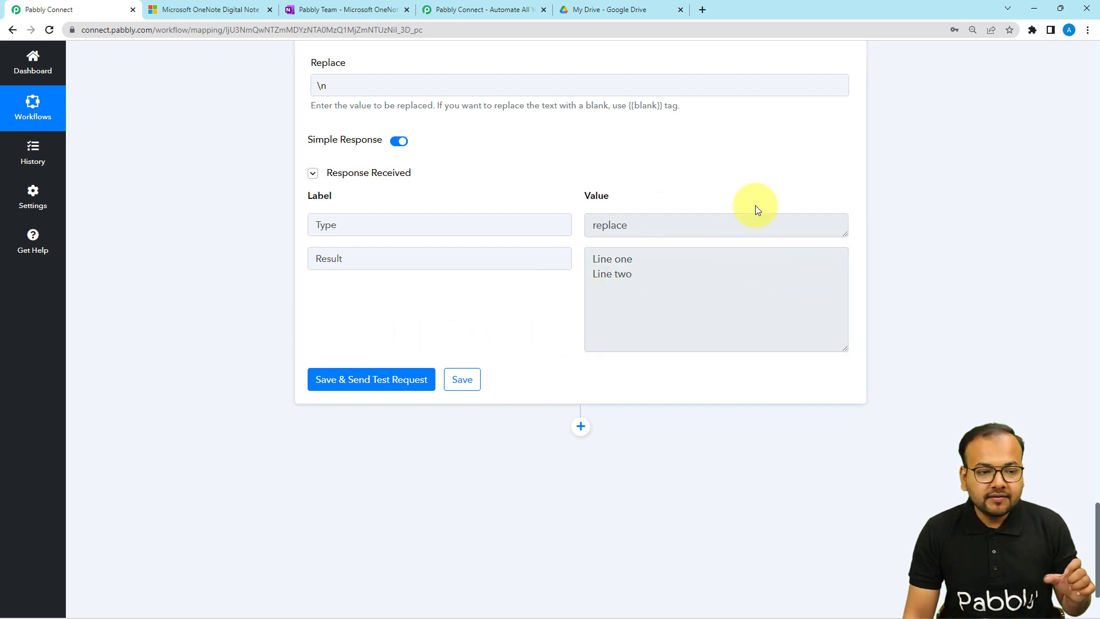
pyautogui.click(319, 10)
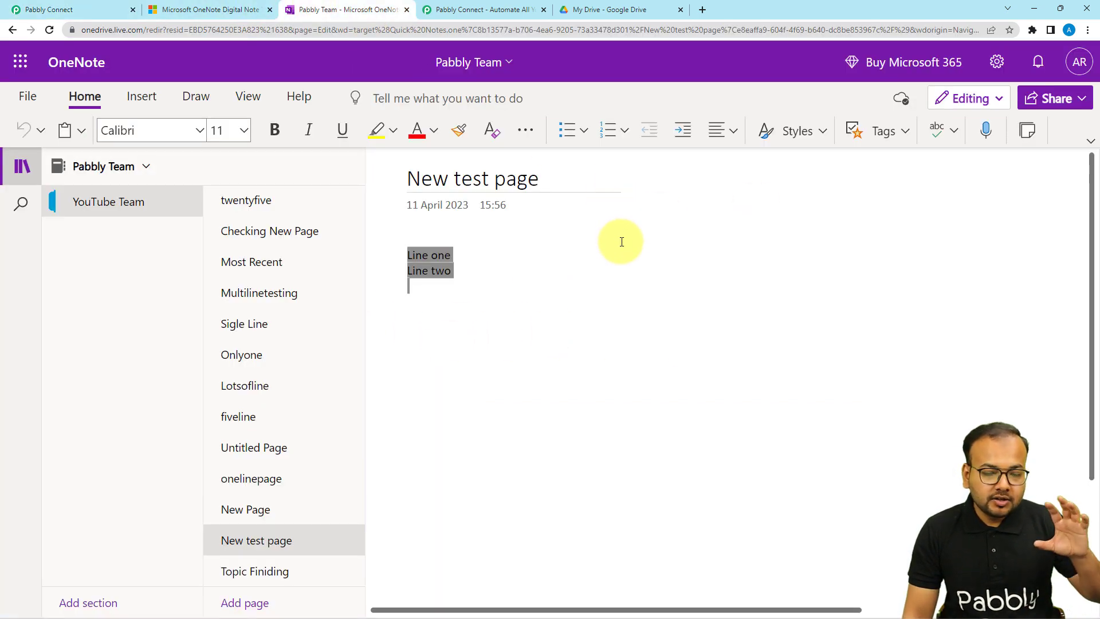
pyautogui.click(43, 10)
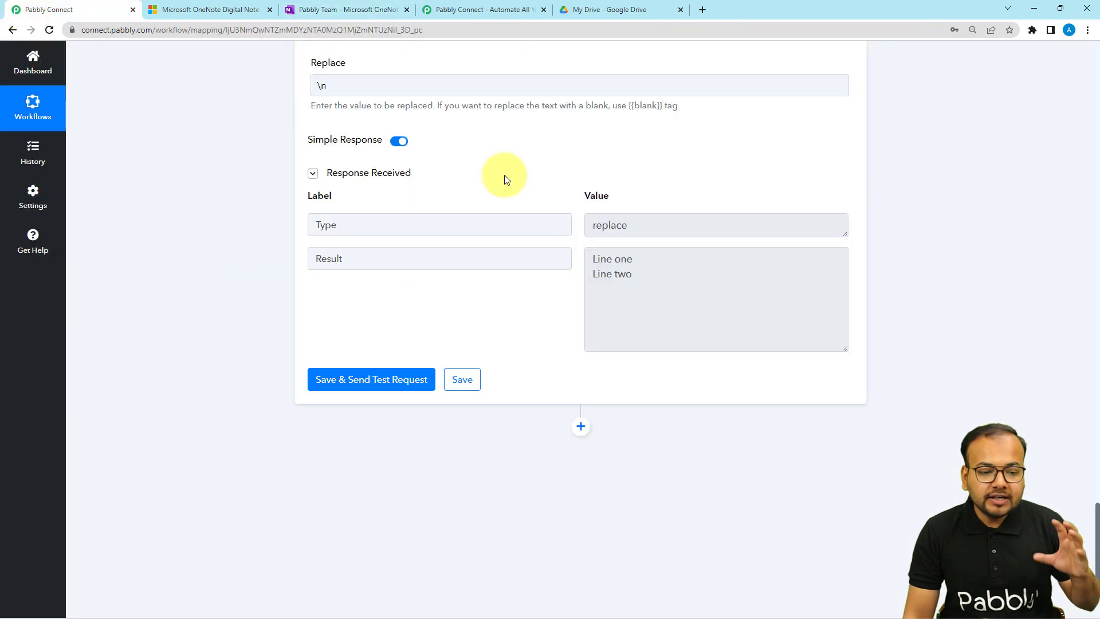
# Add another action step below Replace Text and choose Google Drive as its app.
pyautogui.scroll(-2, 178, 276)
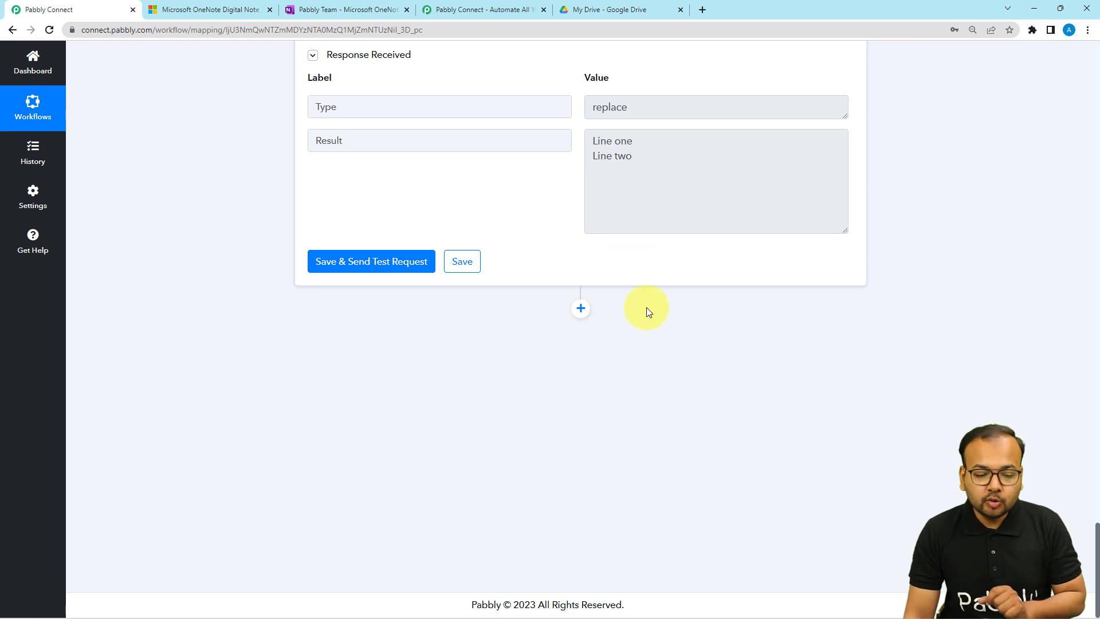
pyautogui.click(581, 308)
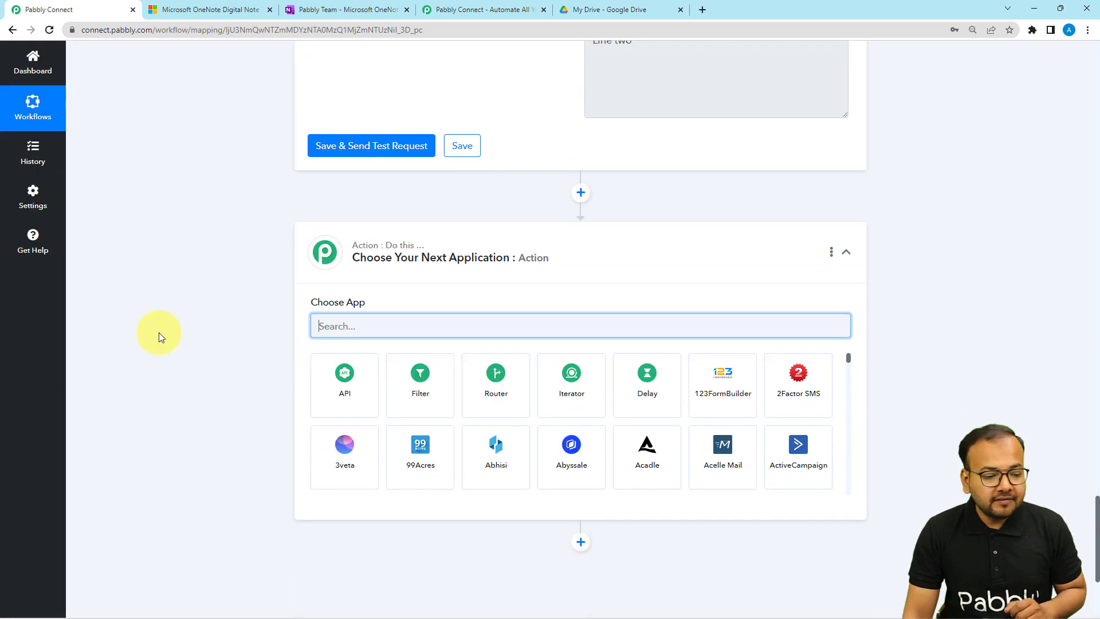
pyautogui.write('google')
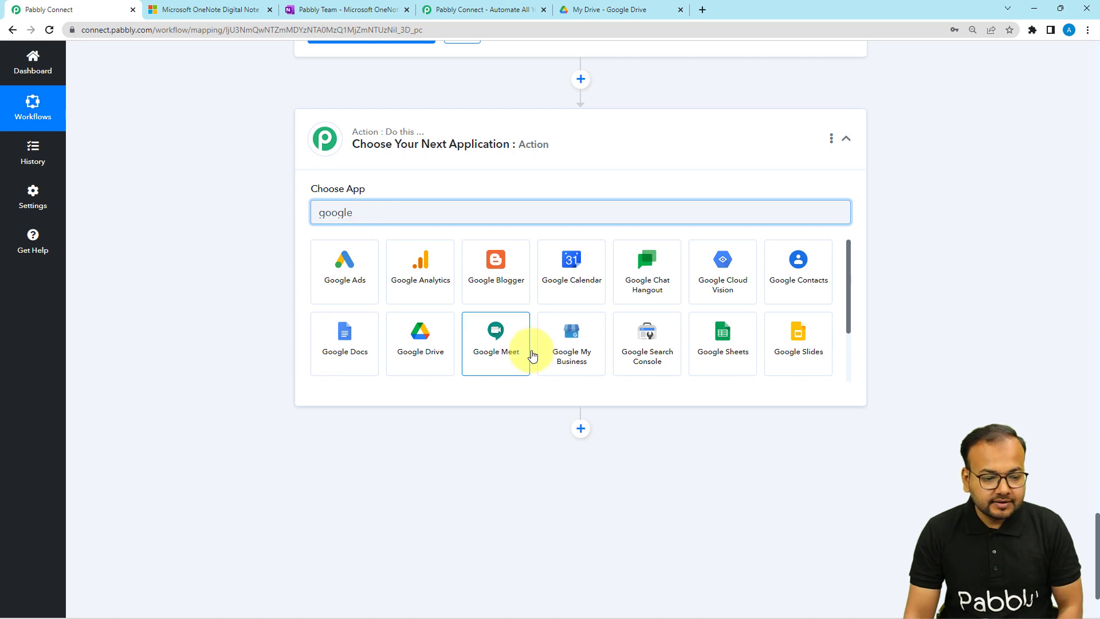
pyautogui.click(439, 342)
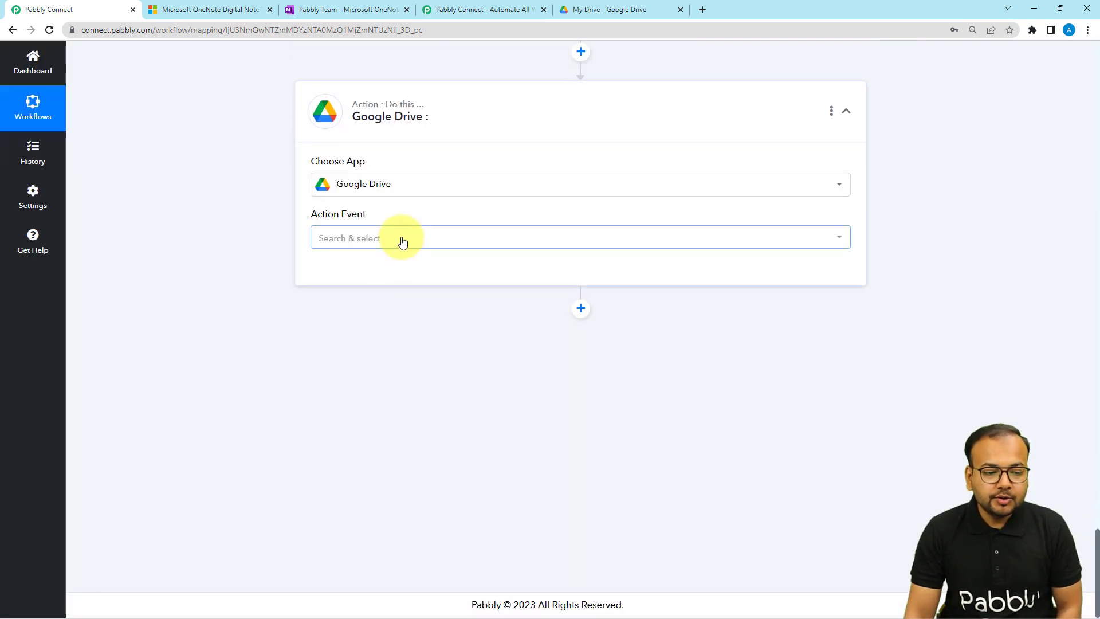
# Check the One Note Files folder in Google Drive and set the action event to Create a File in a Specific Folder.
pyautogui.click(399, 237)
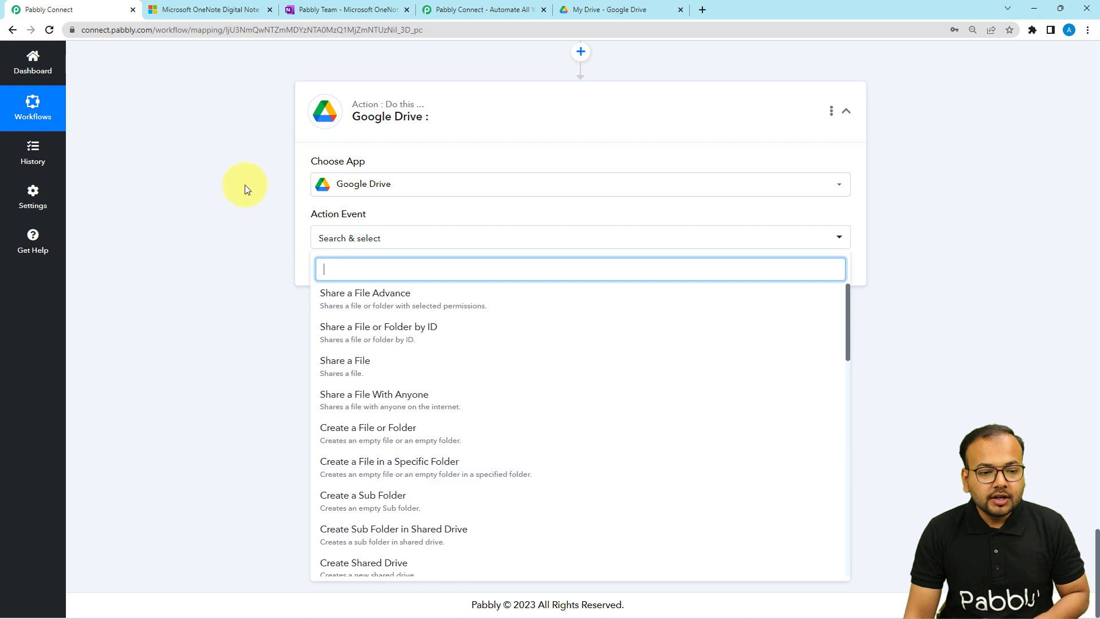
pyautogui.click(606, 11)
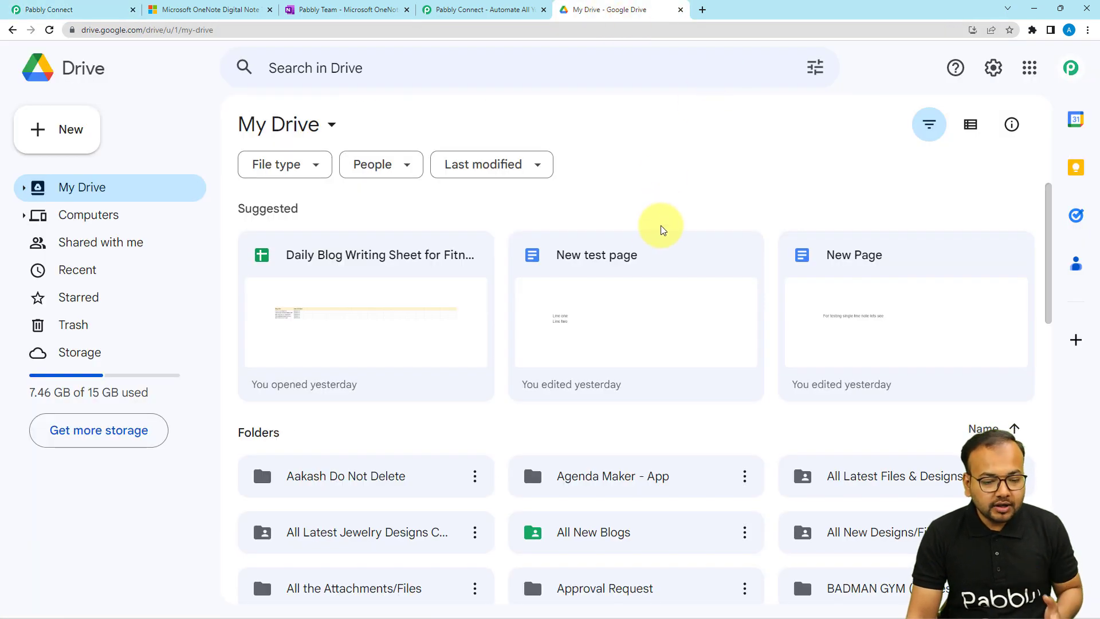
pyautogui.scroll(-1, 659, 251)
pyautogui.scroll(-1, 658, 250)
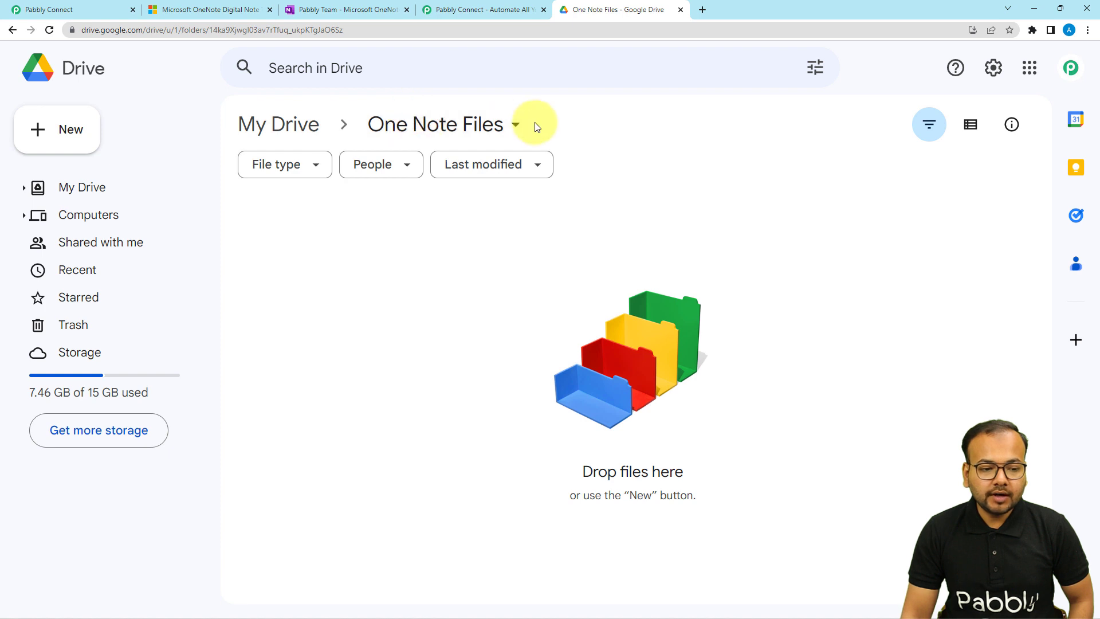
pyautogui.click(85, 6)
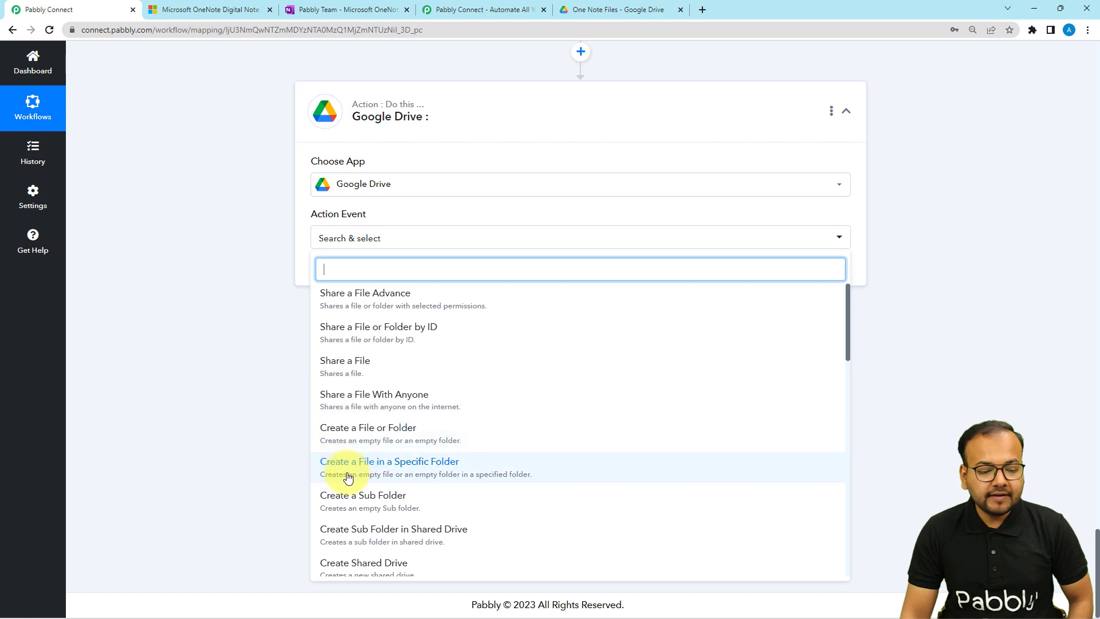
pyautogui.click(370, 468)
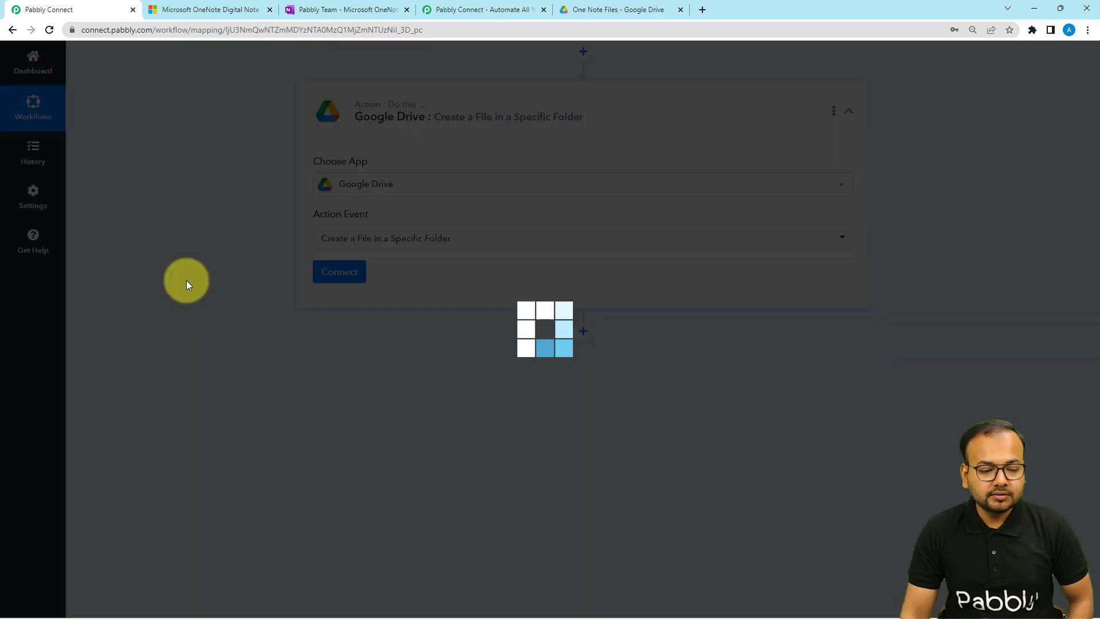
# Connect the Google Drive action through a new connection, signing in with the Google account and granting Pabbly Connect Drive access.
pyautogui.click(342, 279)
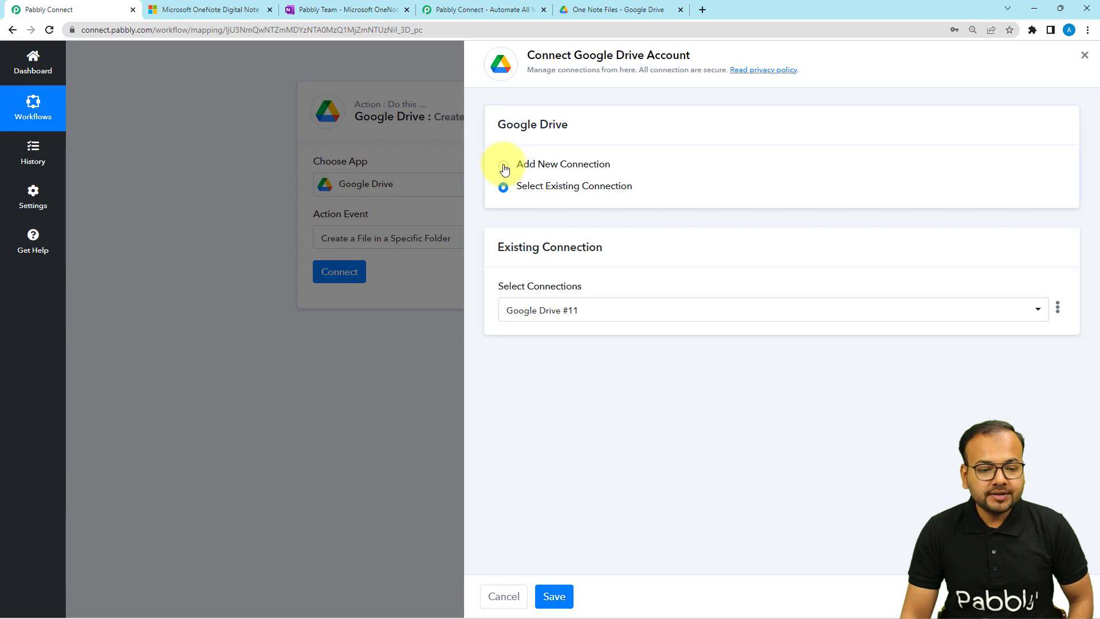
pyautogui.click(504, 167)
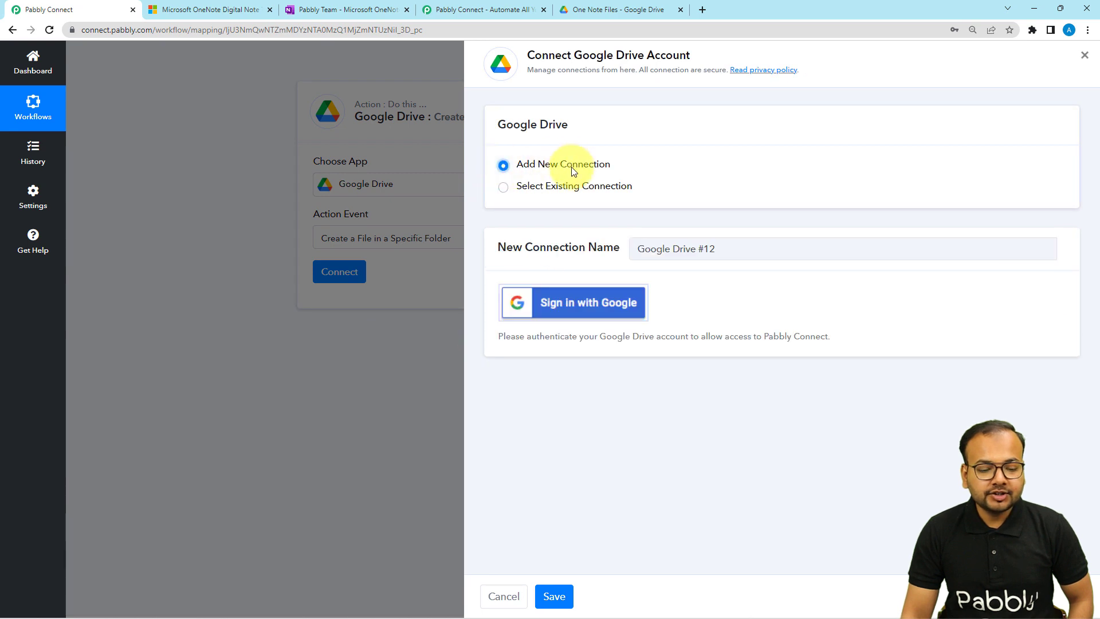
pyautogui.click(587, 321)
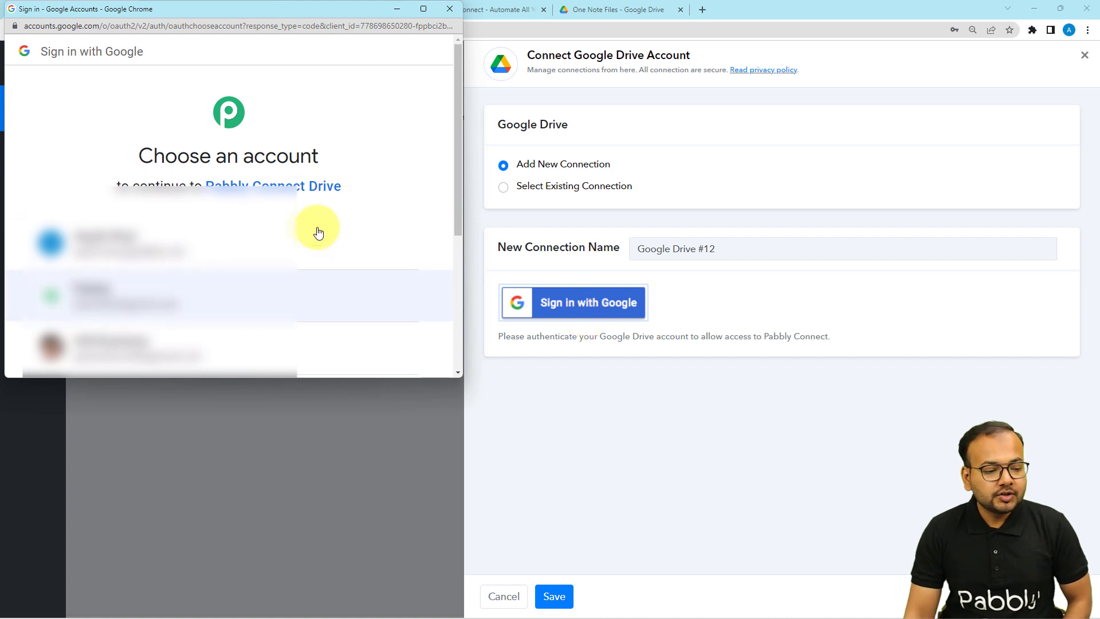
pyautogui.click(235, 255)
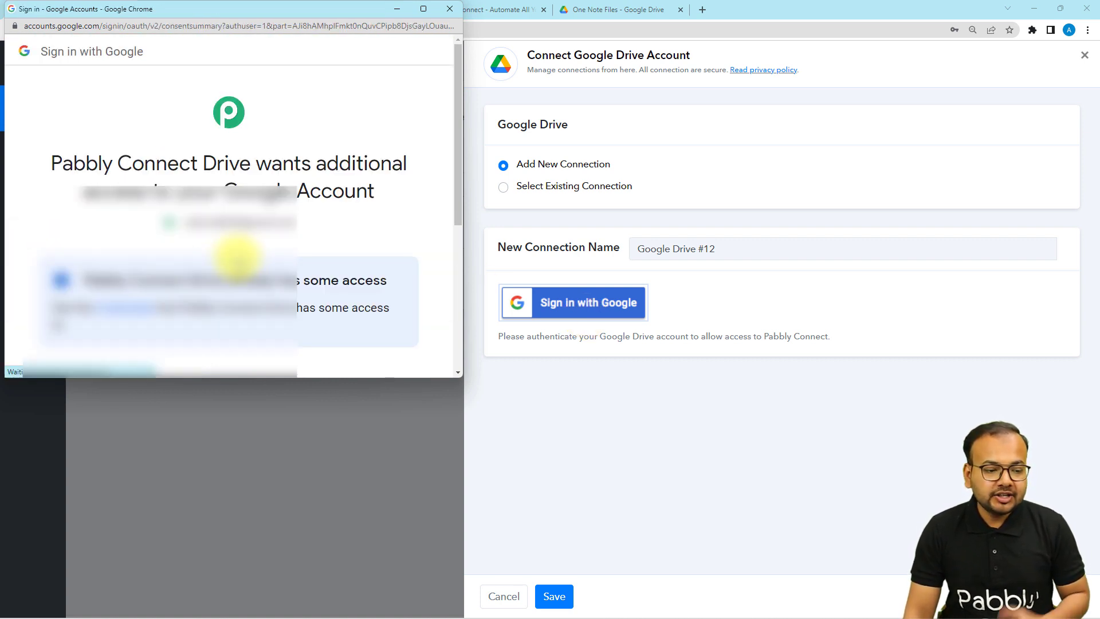
pyautogui.scroll(-5, 238, 285)
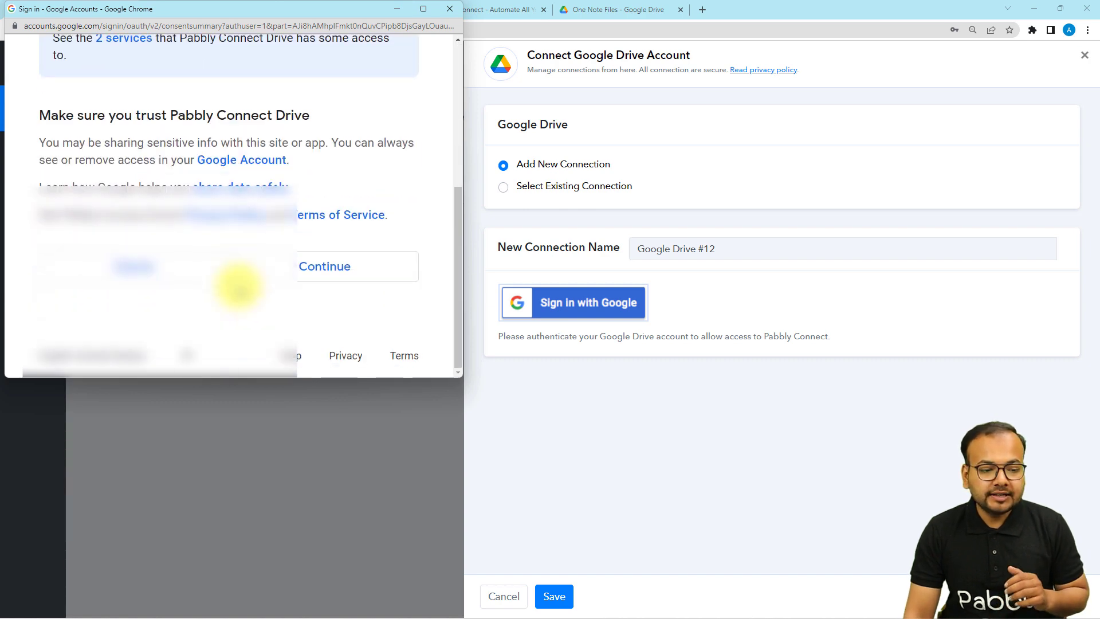
pyautogui.click(252, 269)
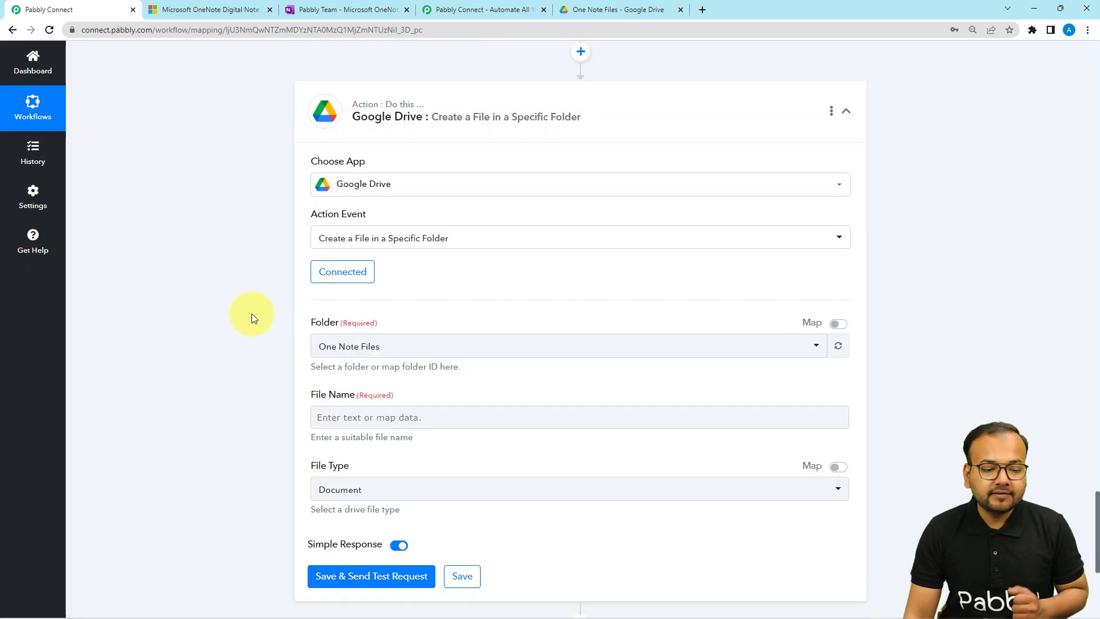
# Select One Note Files as the Google Drive action's required Folder.
pyautogui.scroll(-3, 252, 314)
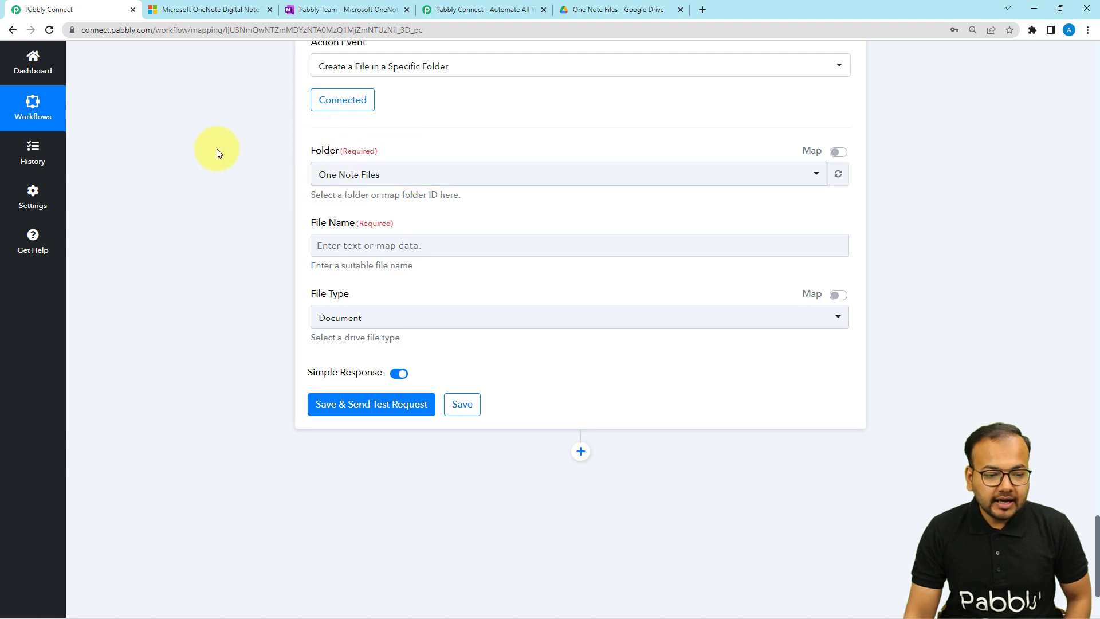
pyautogui.click(455, 189)
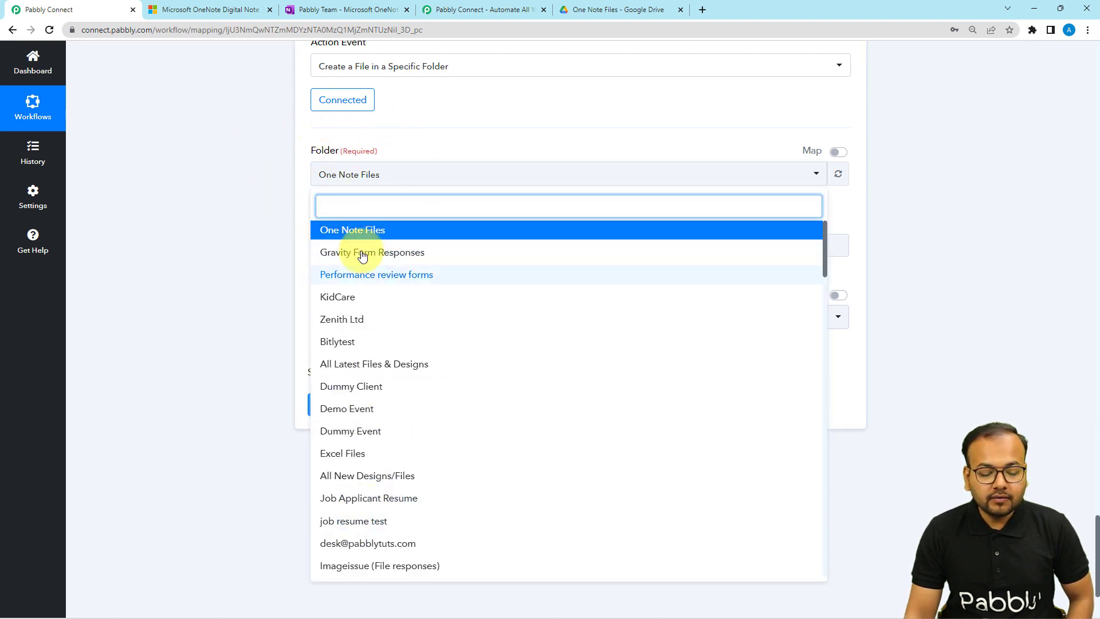
pyautogui.click(339, 235)
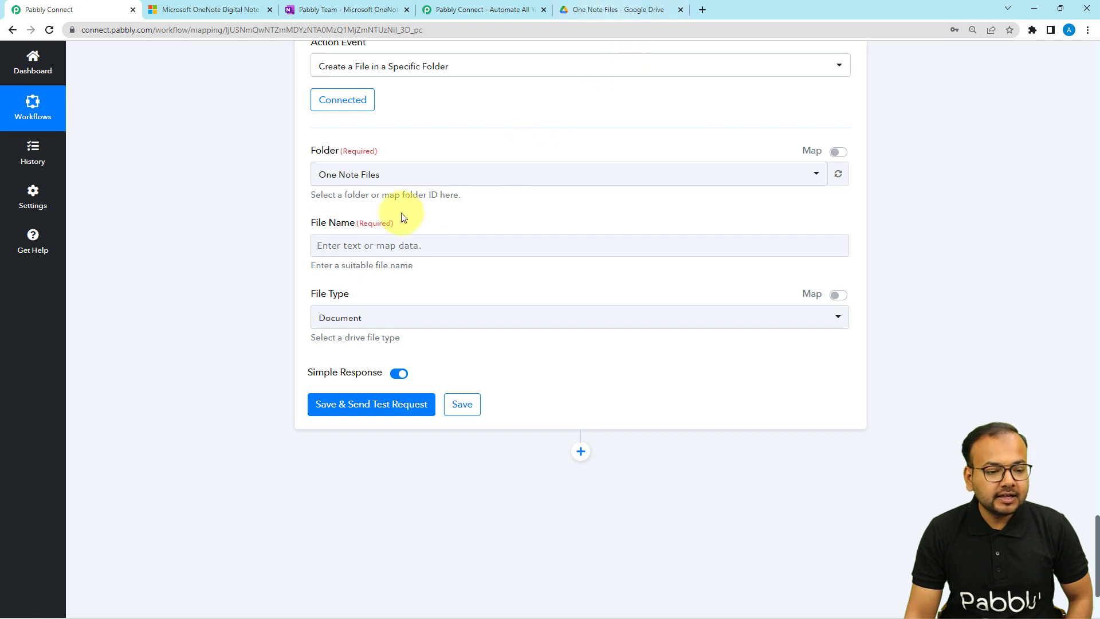
# Check the New test page title in OneNote and map Head Title from the Get Page Details step into the required File Name.
pyautogui.click(370, 246)
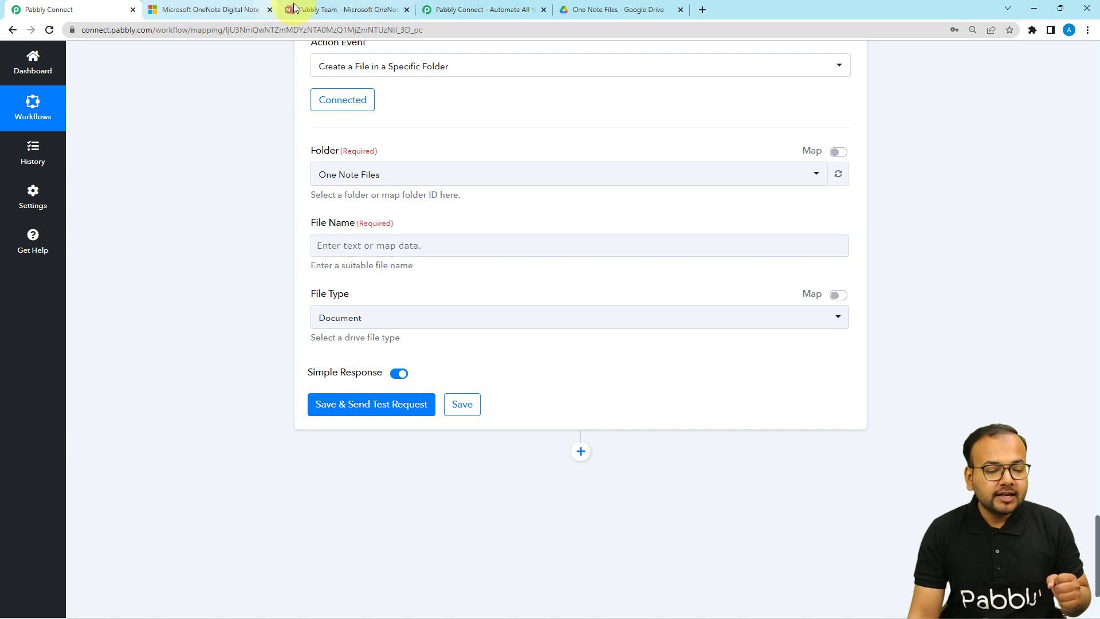
pyautogui.click(321, 10)
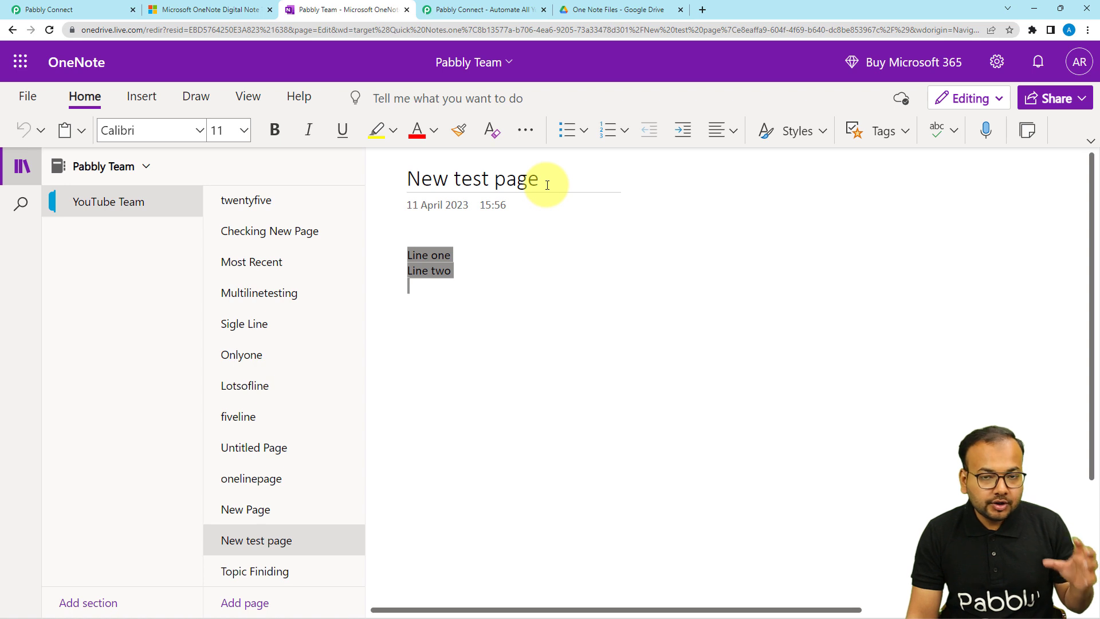
pyautogui.moveTo(548, 184); pyautogui.dragTo(380, 182)
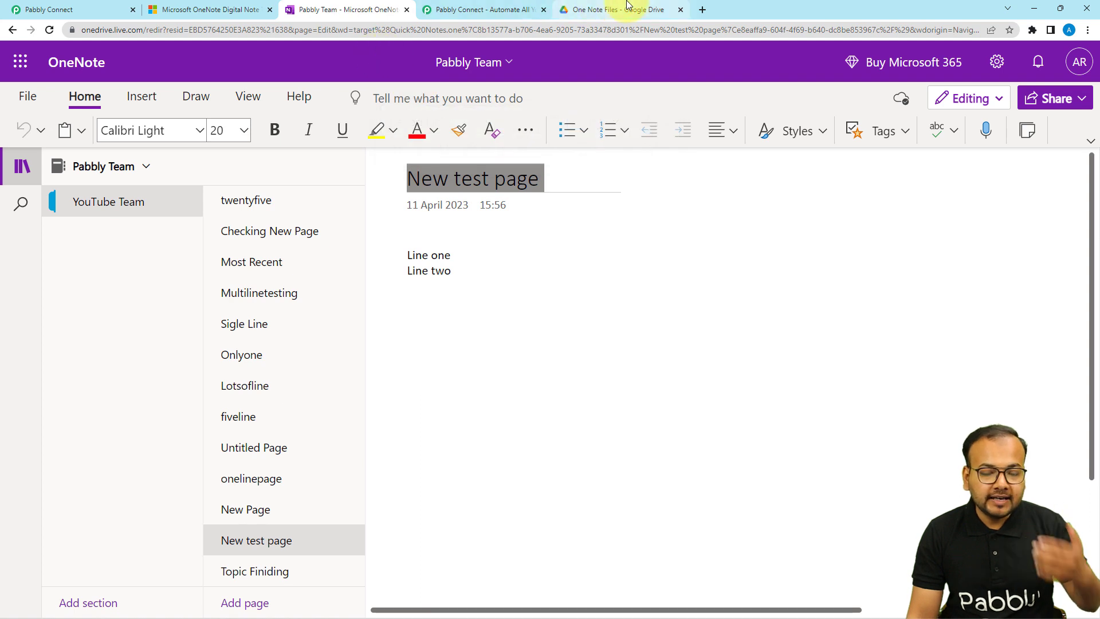
pyautogui.click(105, 7)
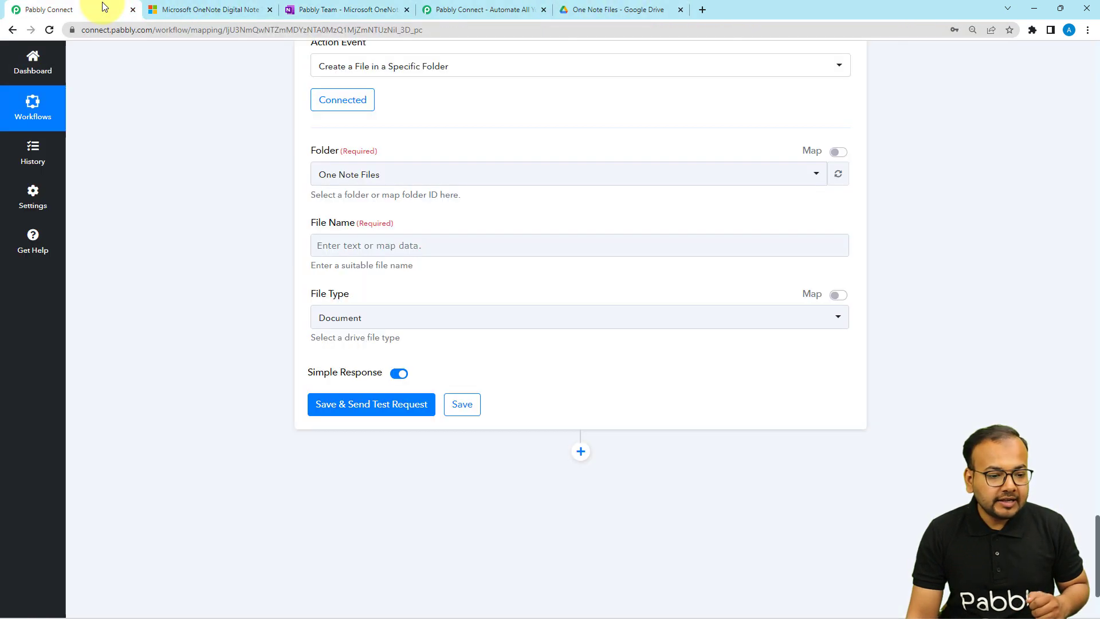
pyautogui.click(357, 244)
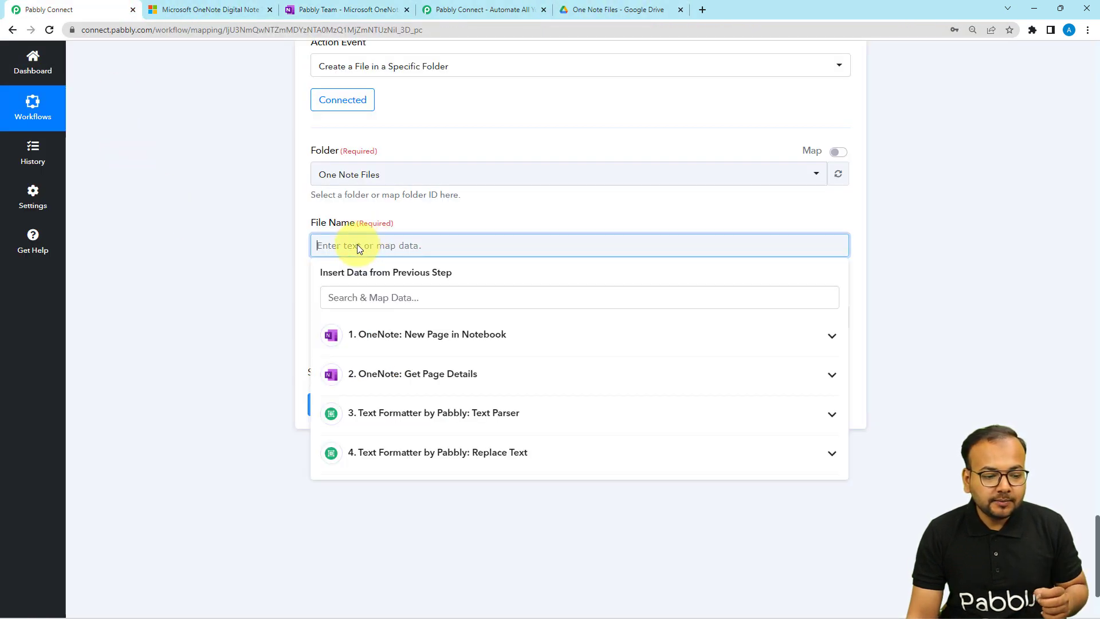
pyautogui.scroll(-1, 205, 229)
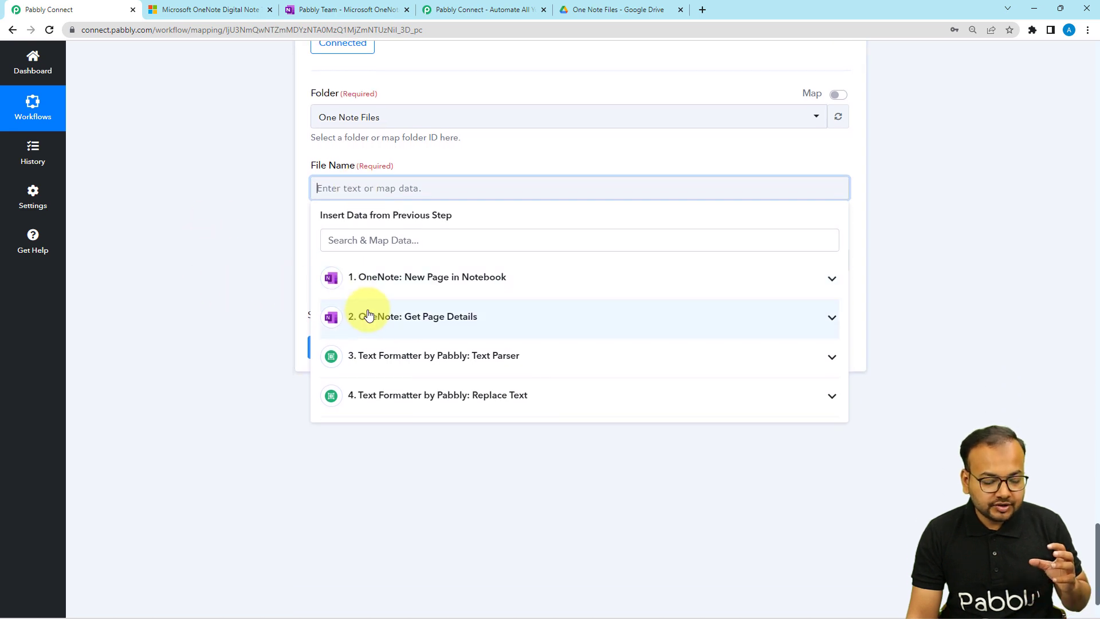
pyautogui.click(390, 321)
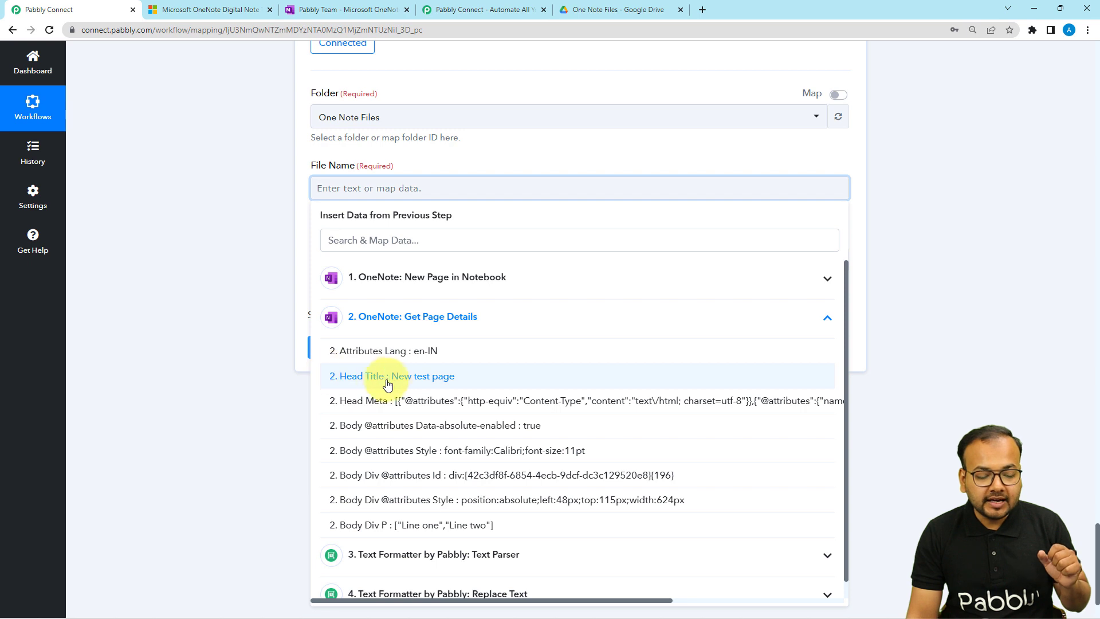
pyautogui.click(432, 378)
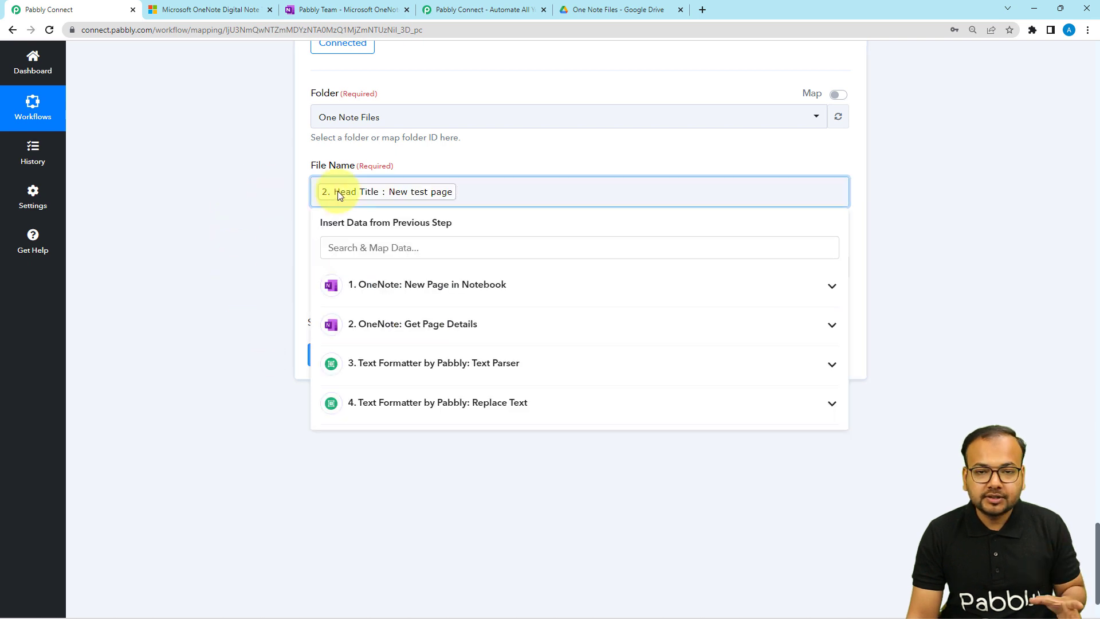
pyautogui.click(204, 191)
# Choose Document as the file type and save the file-creation action with a test request.
pyautogui.scroll(-1, 229, 193)
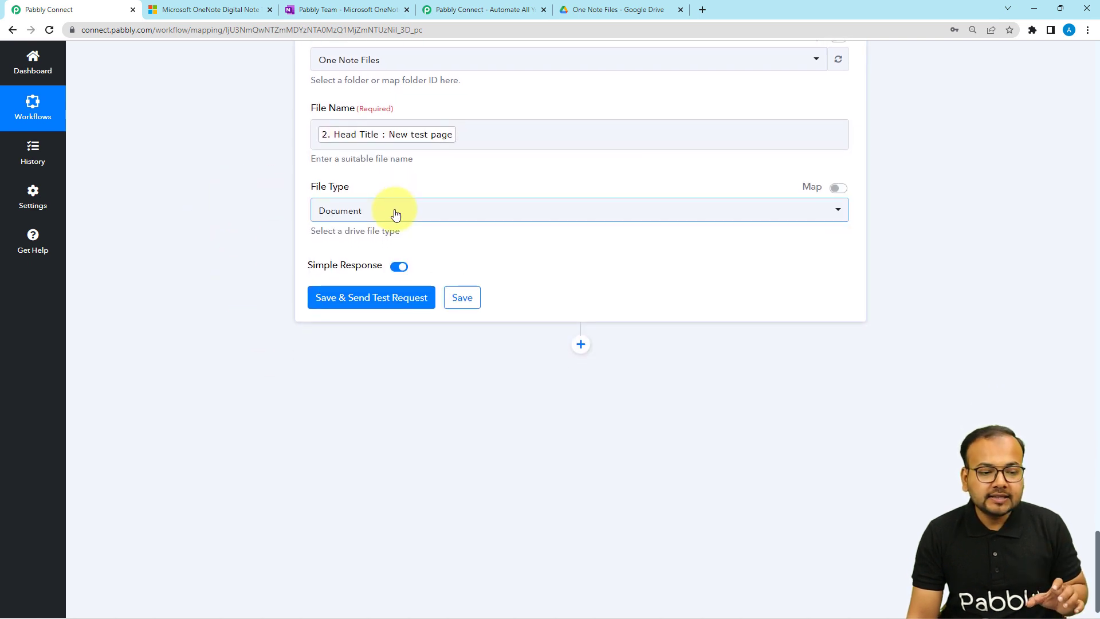
pyautogui.click(342, 213)
pyautogui.click(337, 268)
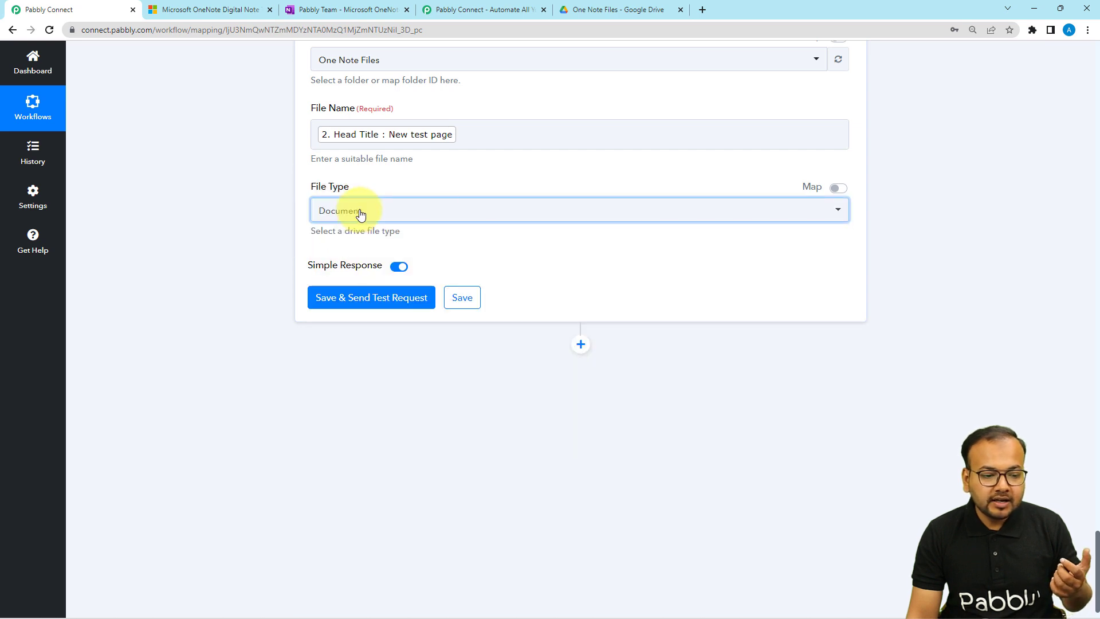
pyautogui.click(357, 212)
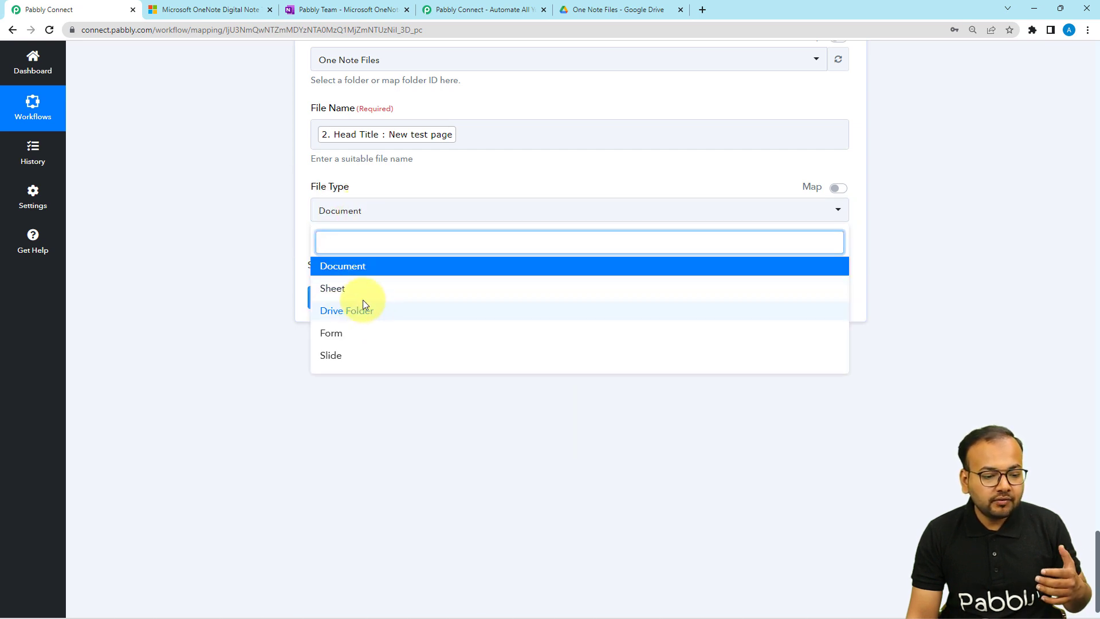
pyautogui.click(342, 267)
pyautogui.scroll(-1, 221, 246)
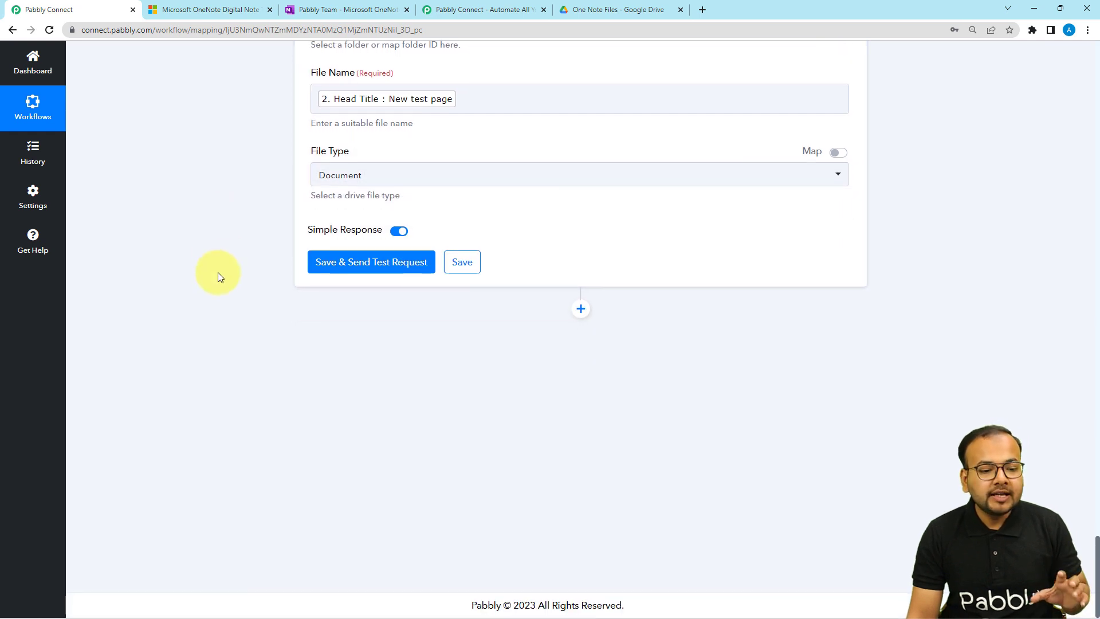
pyautogui.click(342, 276)
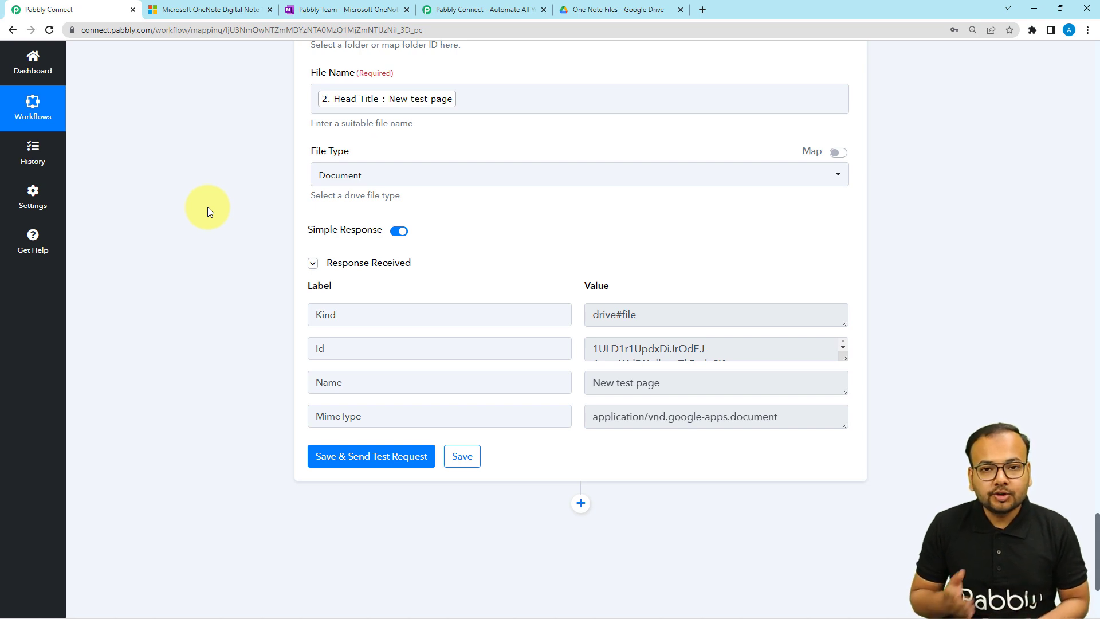
# Add another action step below the file-creation action and choose Google Drive as its app.
pyautogui.scroll(-3, 207, 207)
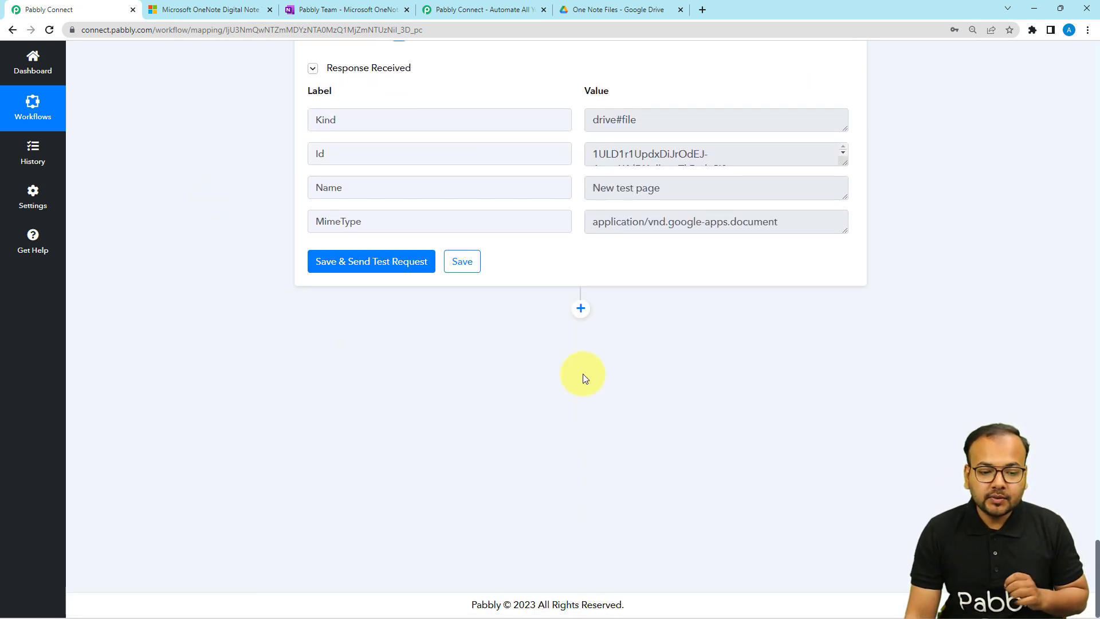
pyautogui.click(581, 314)
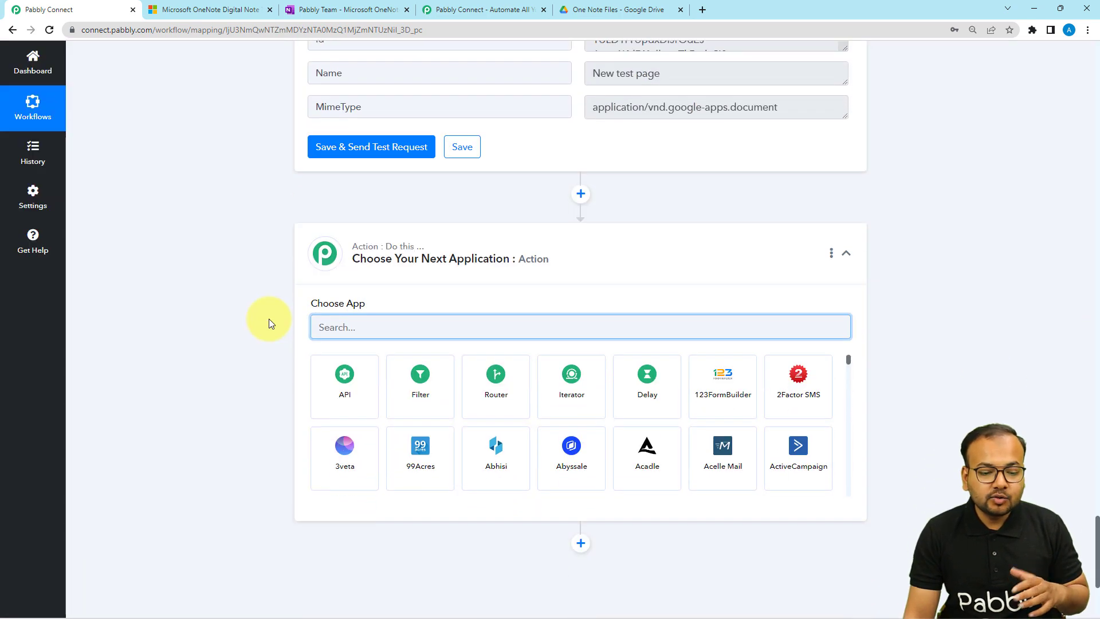
pyautogui.write('goo')
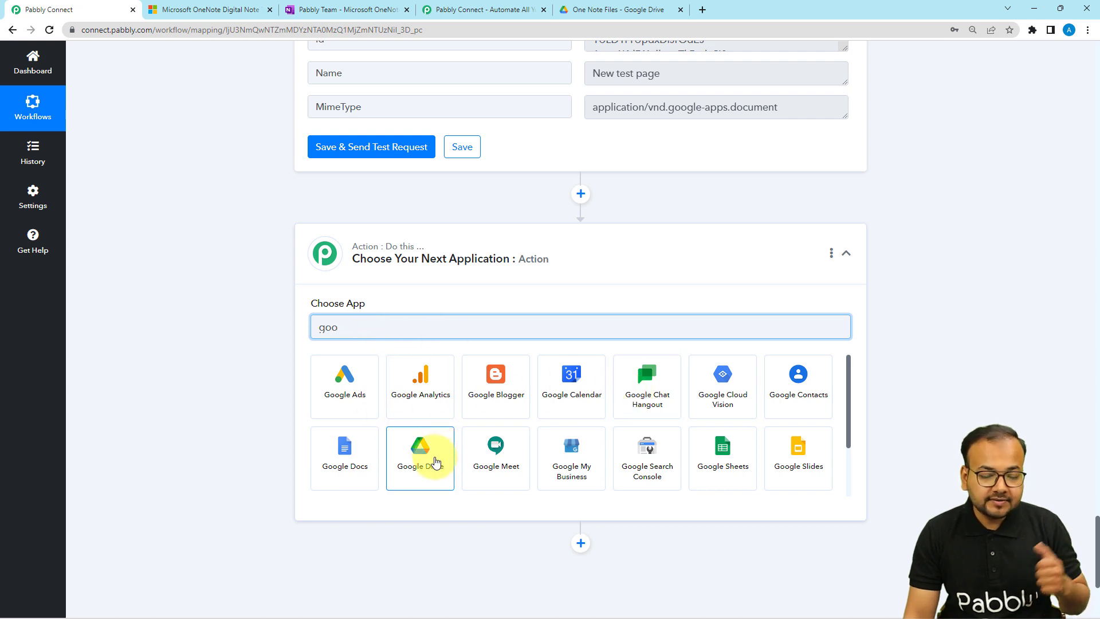
pyautogui.click(422, 443)
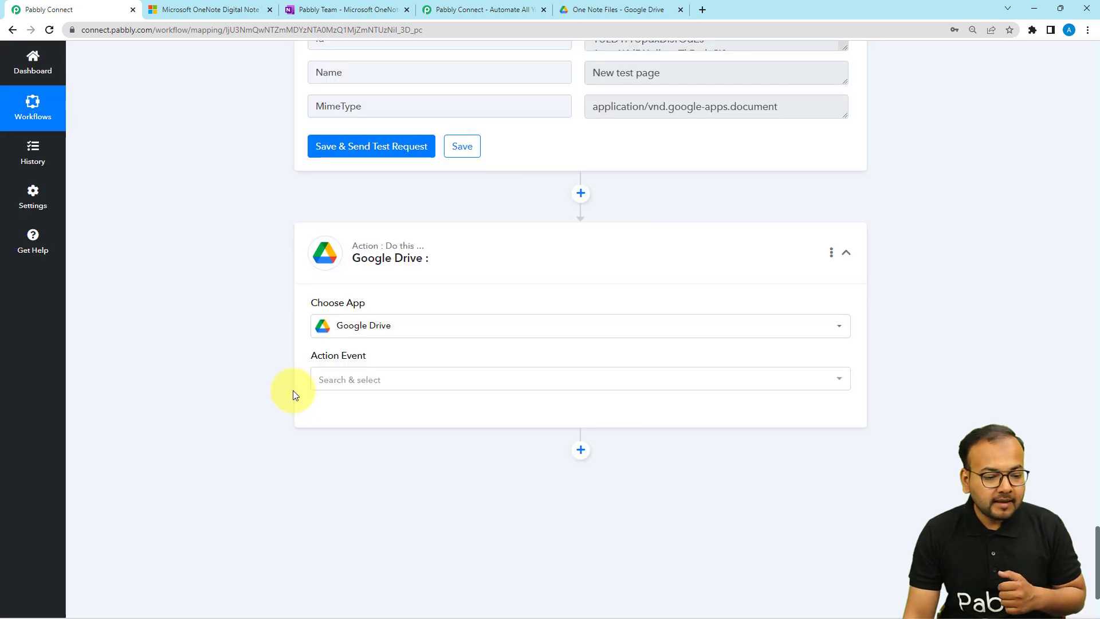
# Set the new action's event to Update Content in a File and connect it through the existing connection Google Drive #12.
pyautogui.click(344, 322)
pyautogui.moveTo(340, 298)
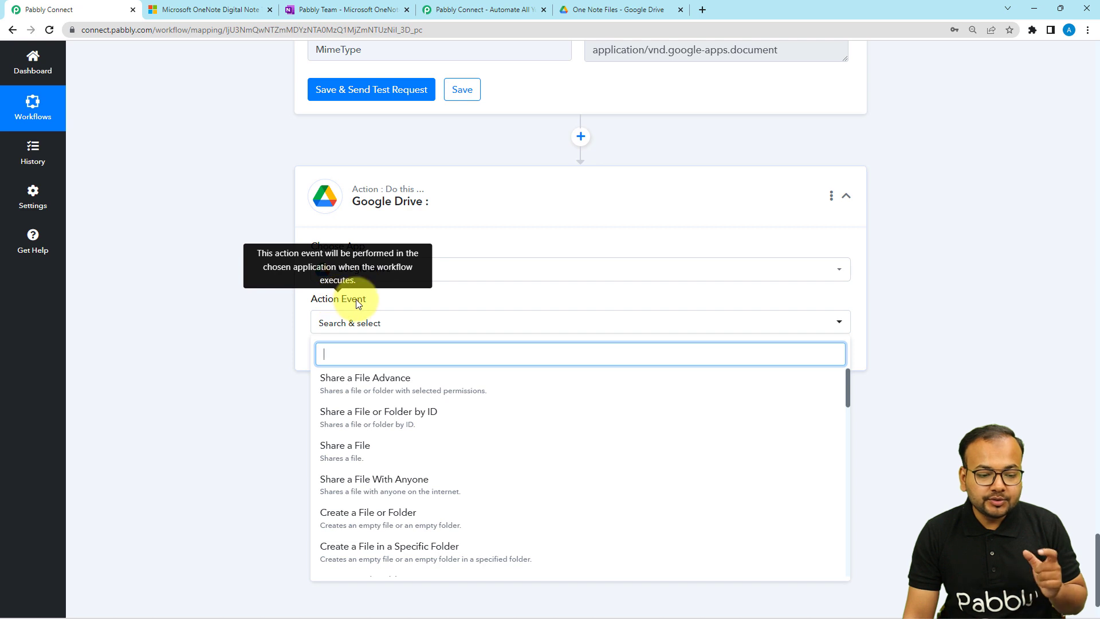
pyautogui.scroll(-3, 369, 442)
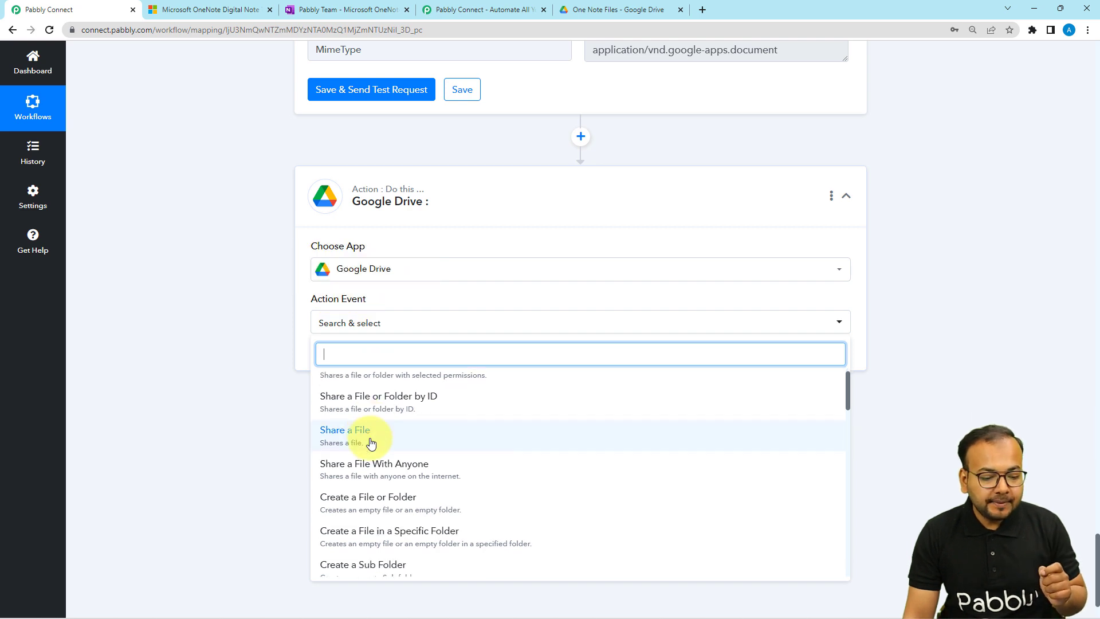
pyautogui.scroll(-3, 370, 443)
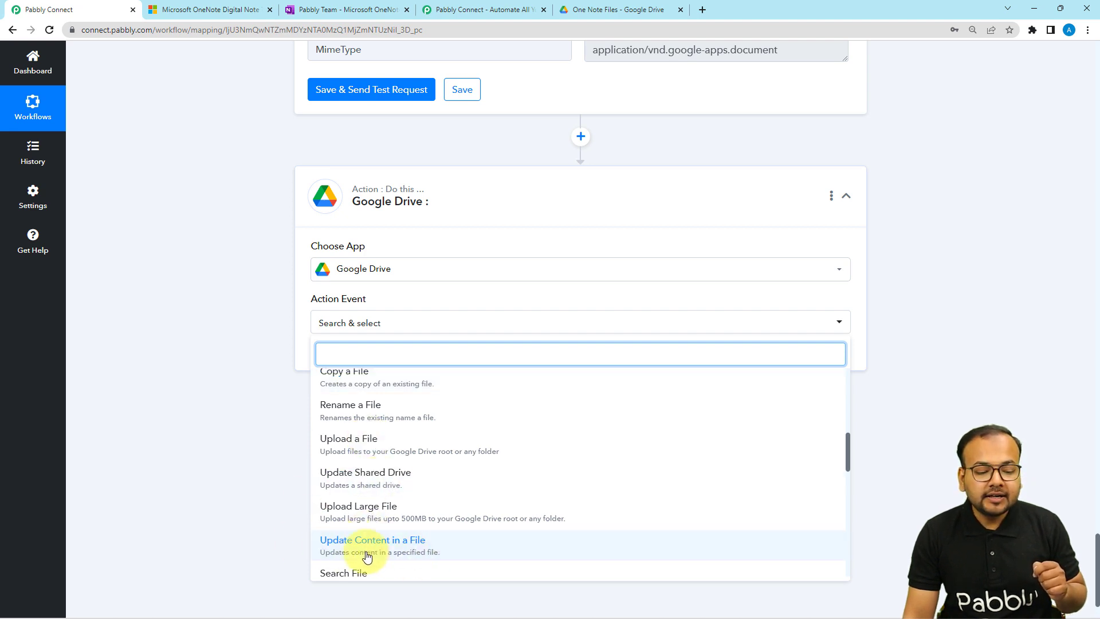
pyautogui.click(365, 547)
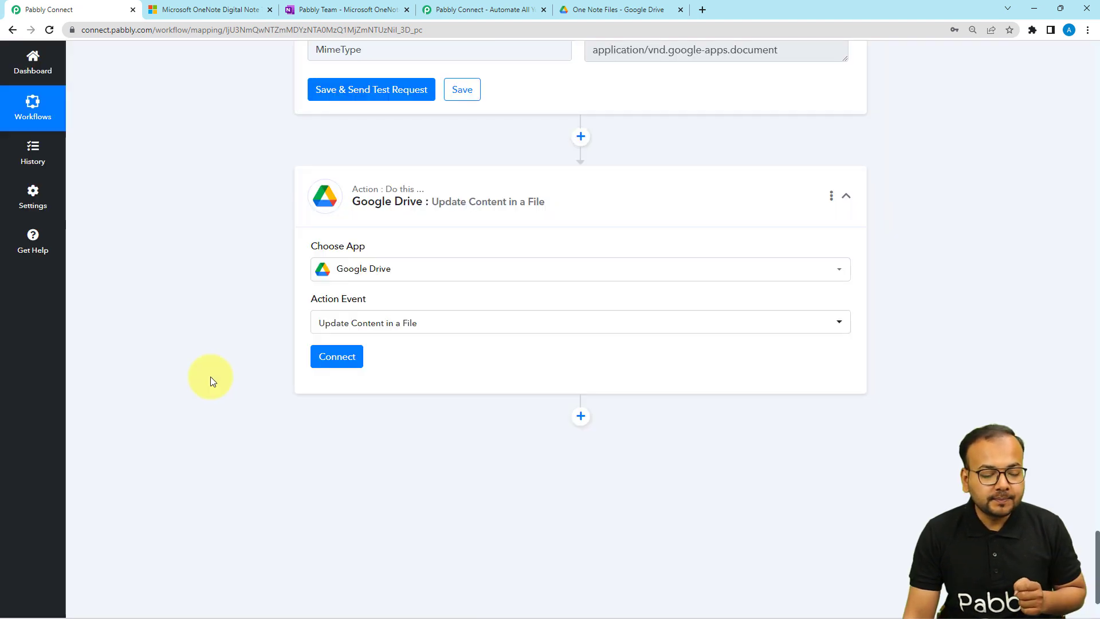
pyautogui.click(326, 361)
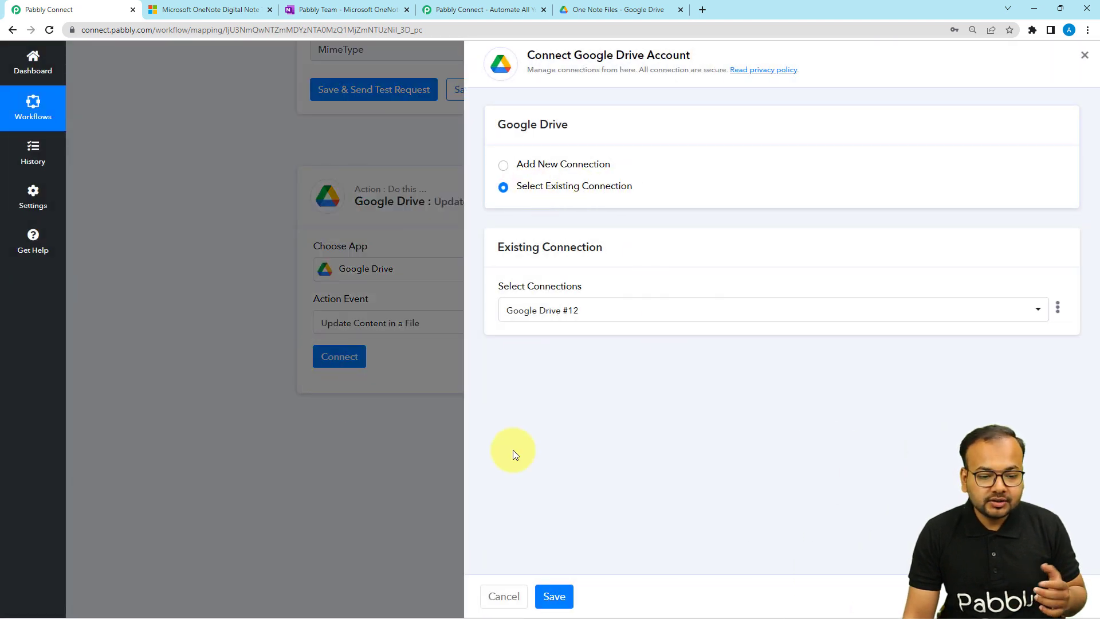
pyautogui.click(553, 596)
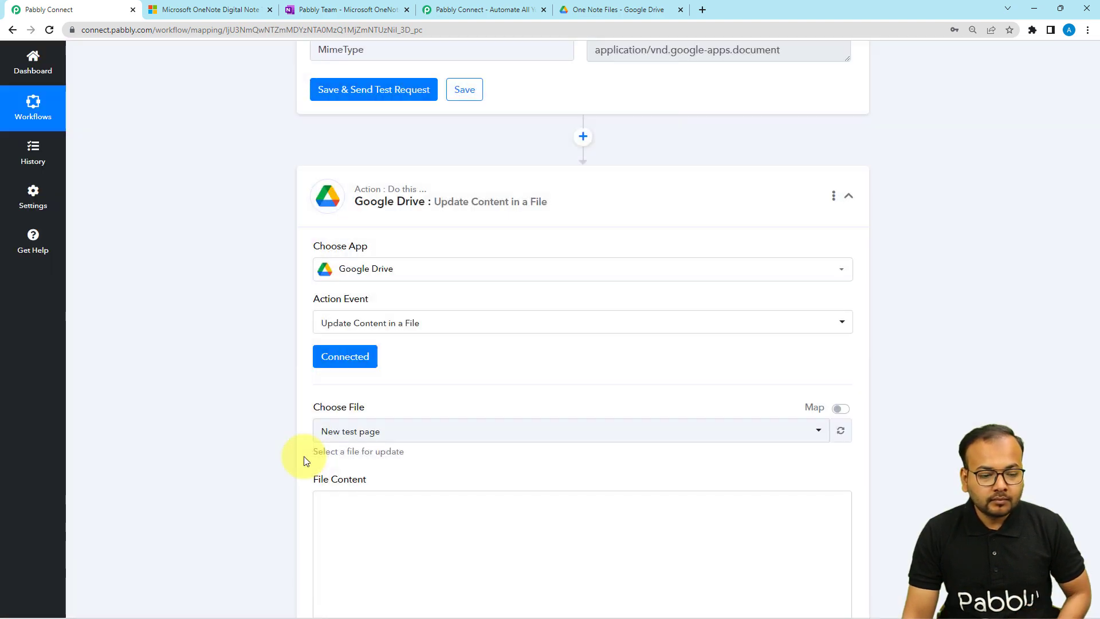
# Examine the full file Id in the response of the Create a File in a Specific Folder step, enlarging its value box.
pyautogui.scroll(-3, 212, 362)
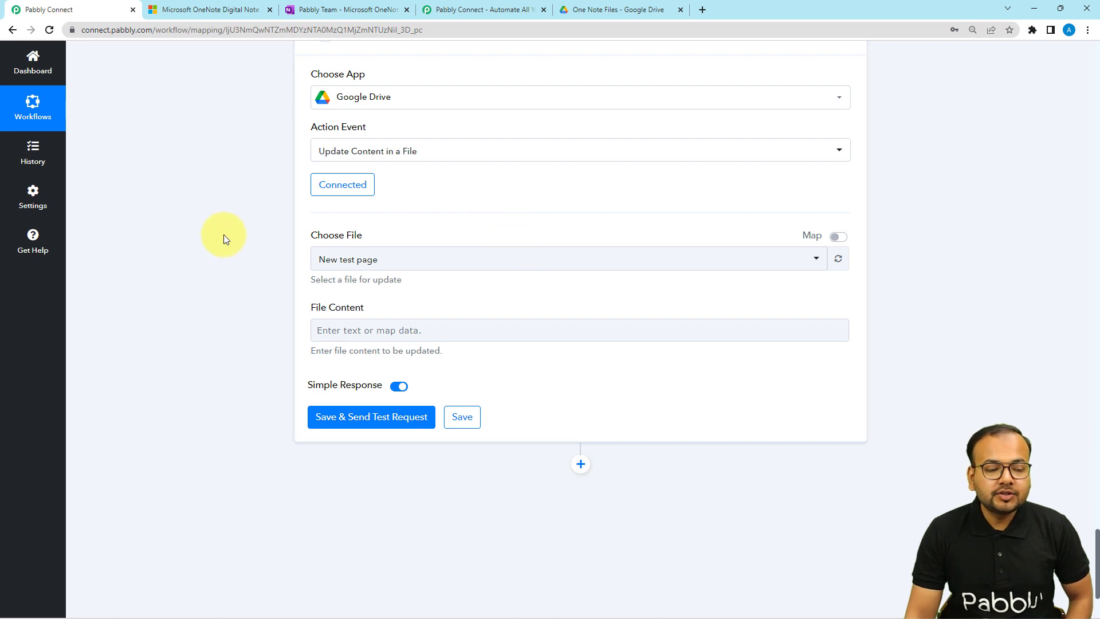
pyautogui.scroll(2, 223, 235)
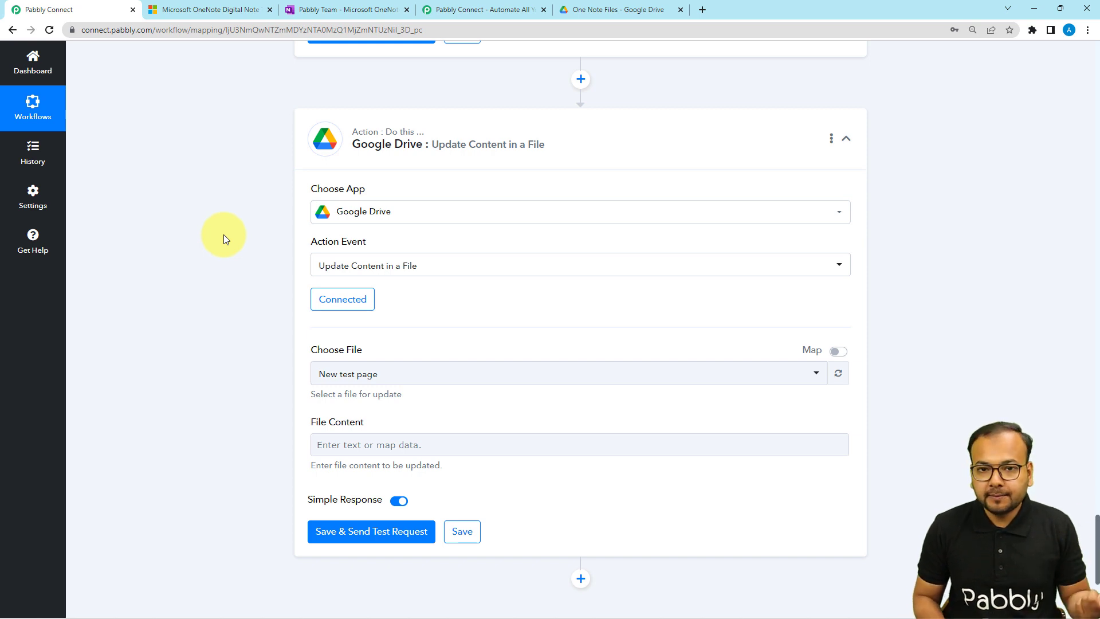
pyautogui.scroll(5, 223, 235)
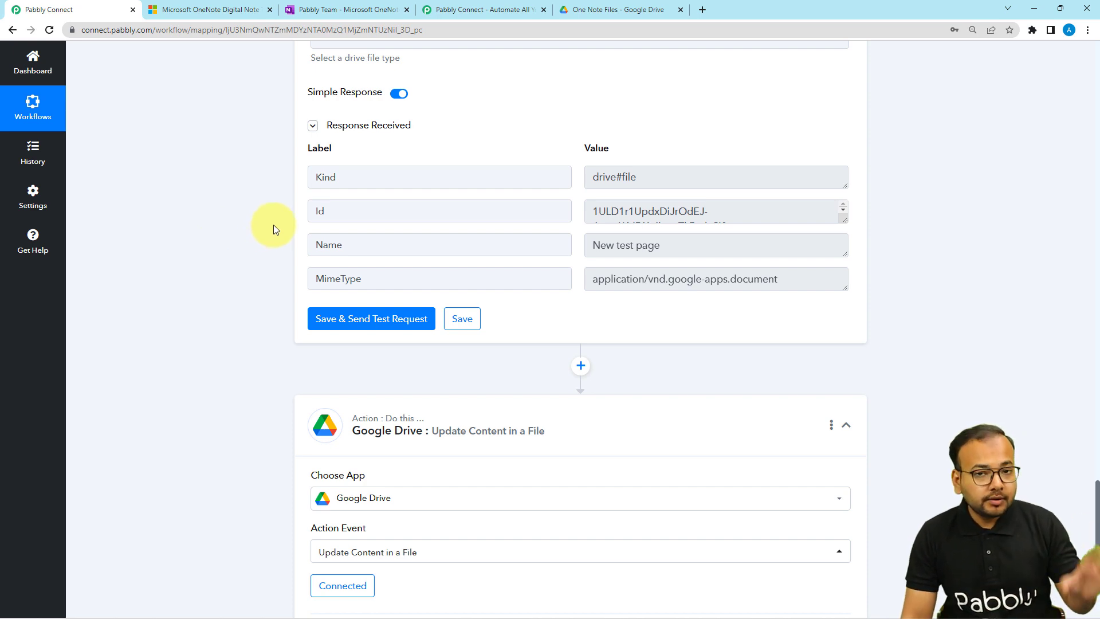
pyautogui.doubleClick(320, 213)
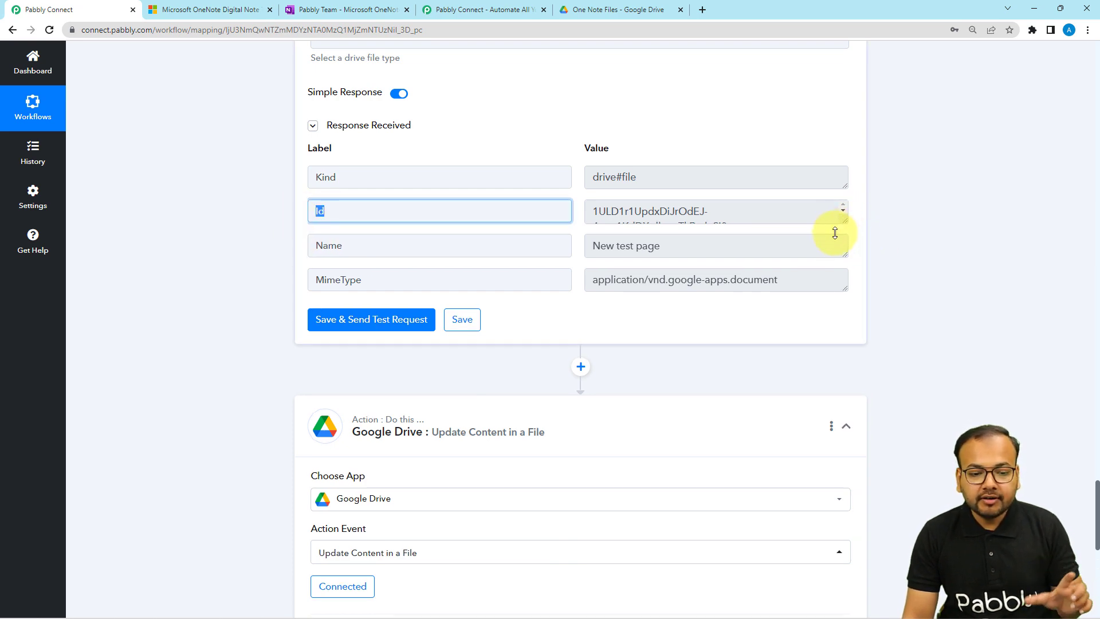
pyautogui.click(824, 221)
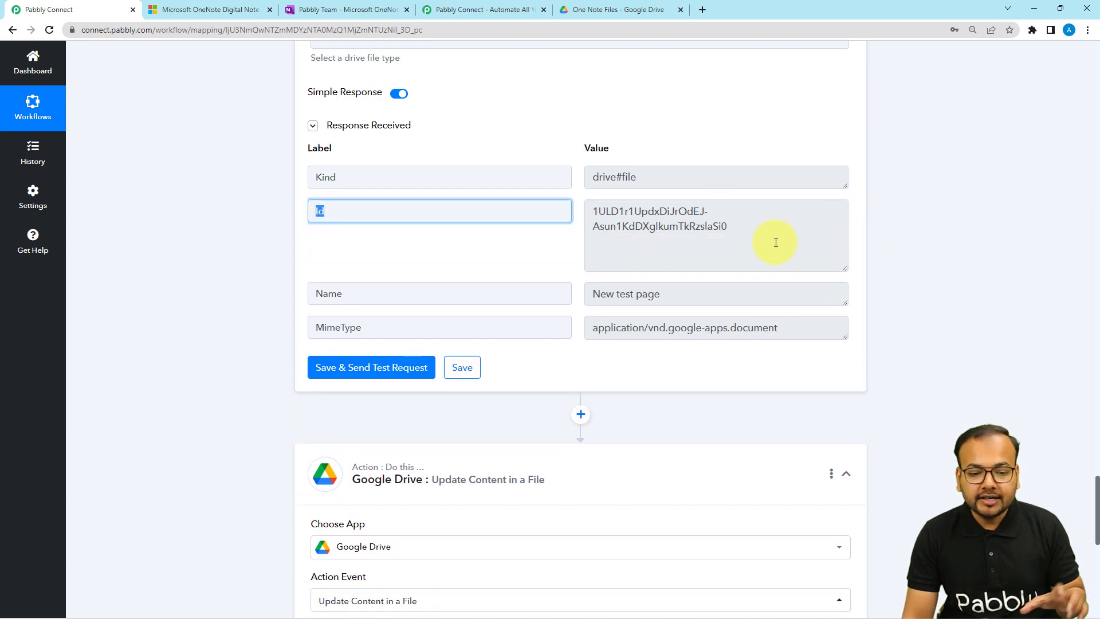
pyautogui.click(332, 239)
pyautogui.scroll(-8, 273, 227)
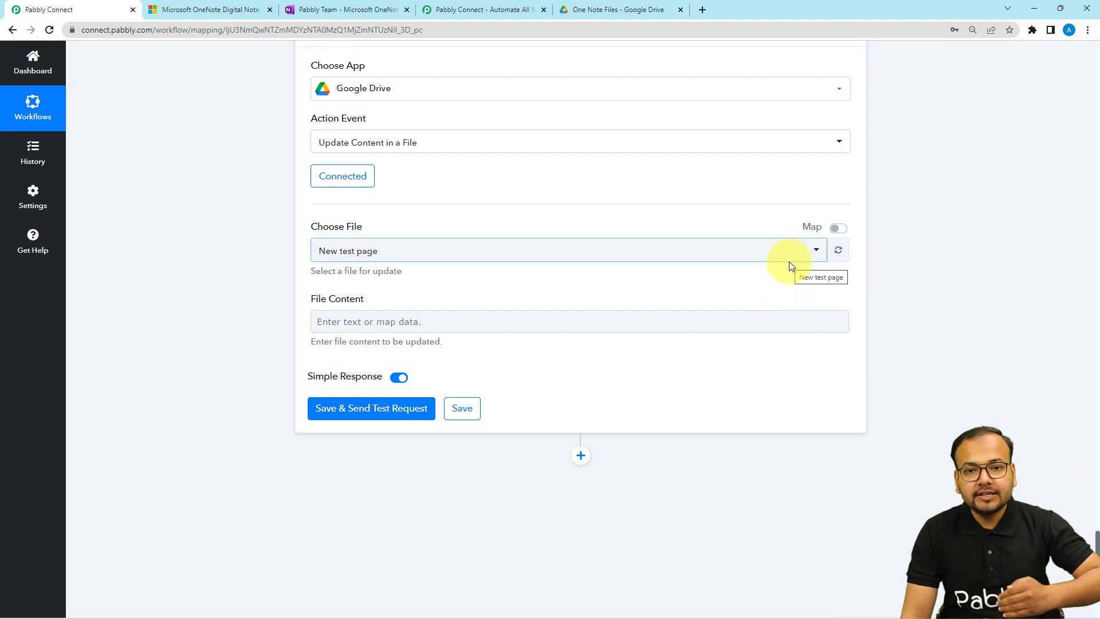
# Enable mapping for Choose File and replace its fixed value with the Id from the Create a File in a Specific Folder step.
pyautogui.click(838, 229)
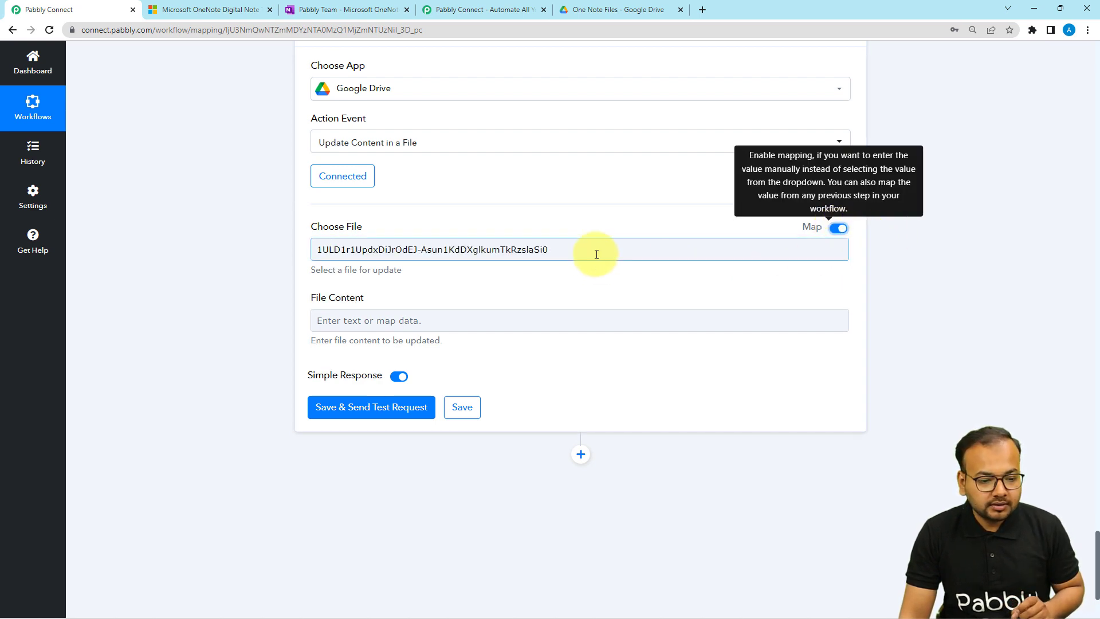
pyautogui.click(595, 252)
pyautogui.press('BackSpace')
pyautogui.press('BackSpace')
pyautogui.press('BackSpace')
pyautogui.press('BackSpace')
pyautogui.press('BackSpace')
pyautogui.press('BackSpace')
pyautogui.press('BackSpace')
pyautogui.press('BackSpace')
pyautogui.press('BackSpace')
pyautogui.press('BackSpace')
pyautogui.press('BackSpace')
pyautogui.press('BackSpace')
pyautogui.press('BackSpace')
pyautogui.press('BackSpace')
pyautogui.press('BackSpace')
pyautogui.press('BackSpace')
pyautogui.press('BackSpace')
pyautogui.press('BackSpace')
pyautogui.press('BackSpace')
pyautogui.press('BackSpace')
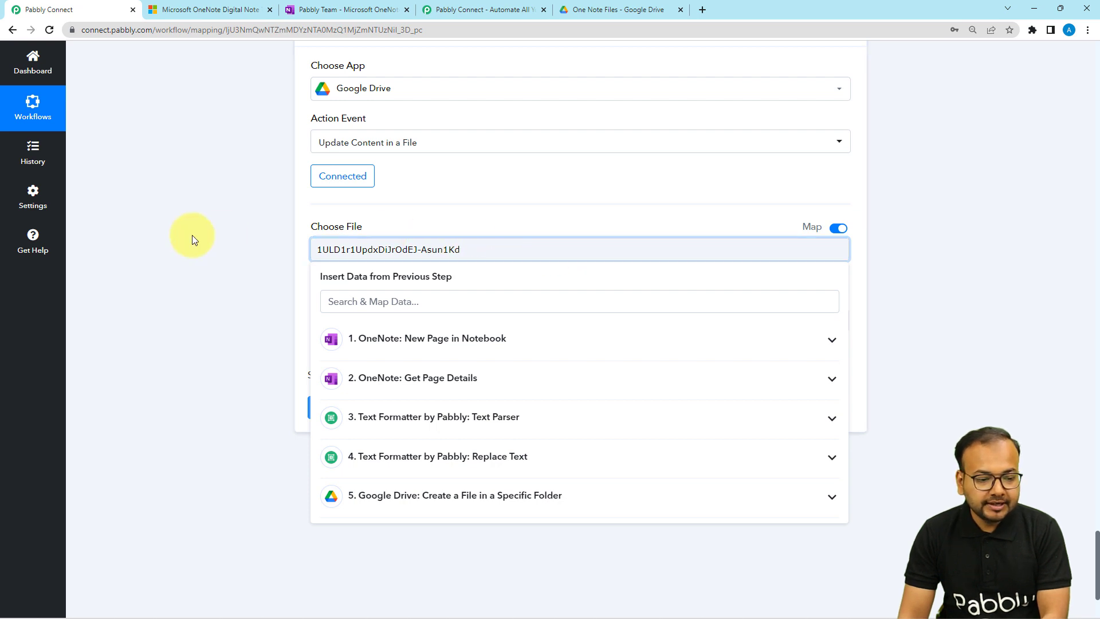
pyautogui.scroll(-1, 205, 260)
pyautogui.scroll(-1, 205, 264)
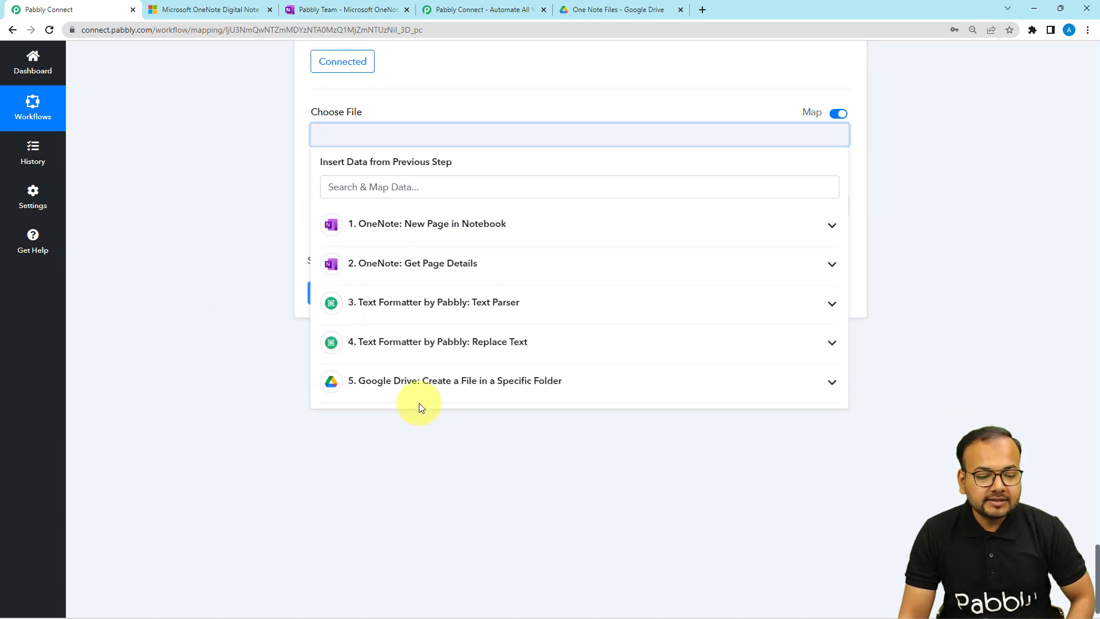
pyautogui.click(418, 400)
pyautogui.click(364, 440)
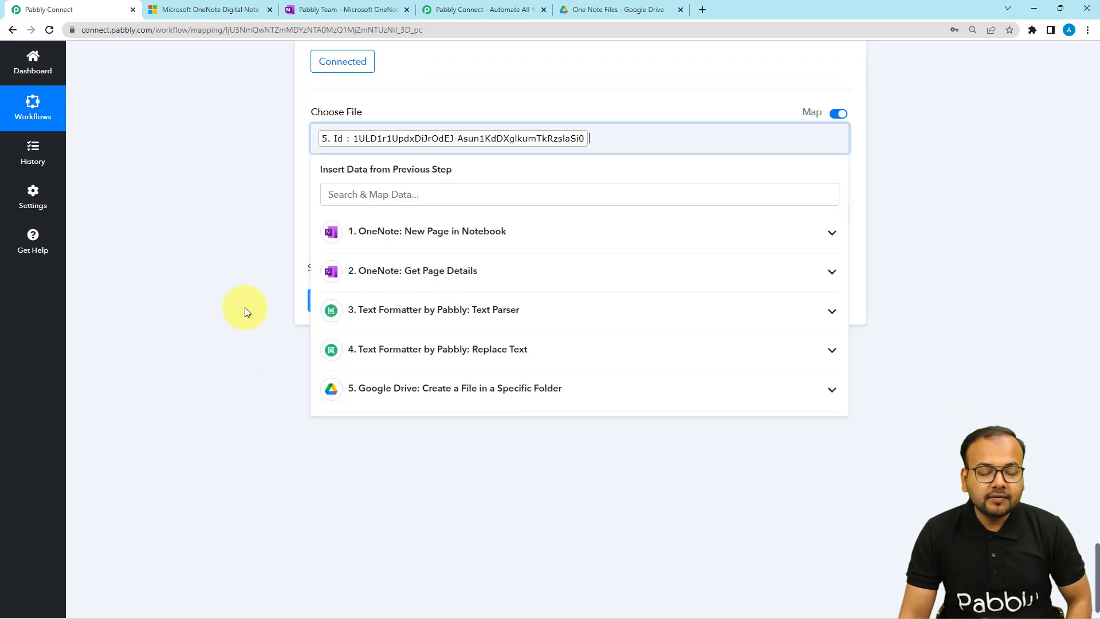
pyautogui.click(241, 306)
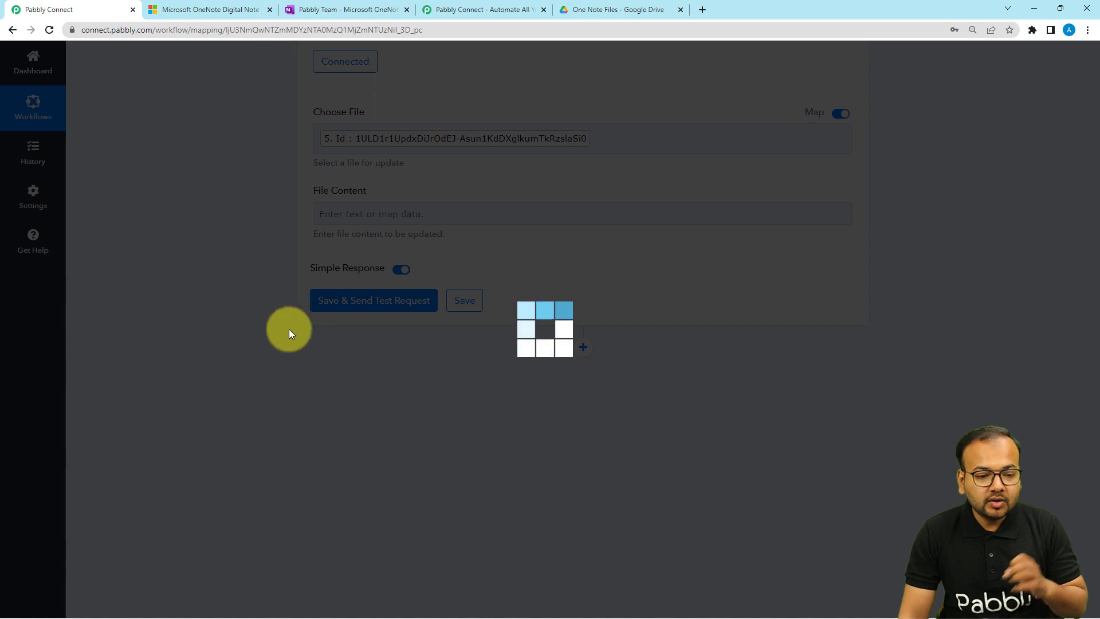
# Examine the Replace Text step's two-line result and its input settings in the Text Formatter action.
pyautogui.scroll(4, 277, 362)
pyautogui.scroll(20, 279, 366)
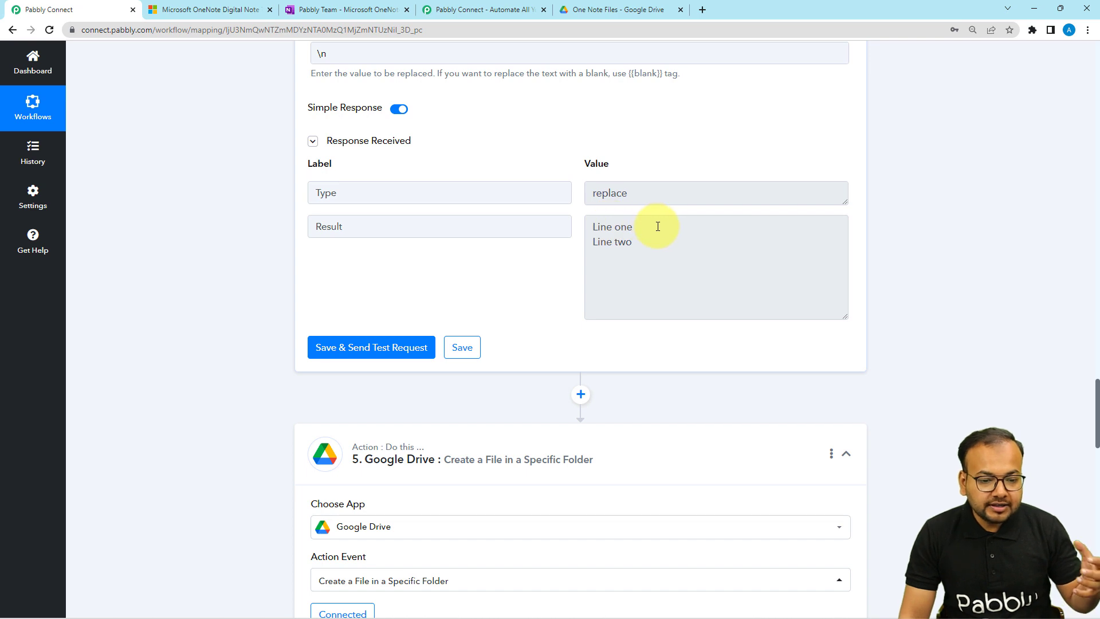
pyautogui.moveTo(657, 226); pyautogui.dragTo(583, 248)
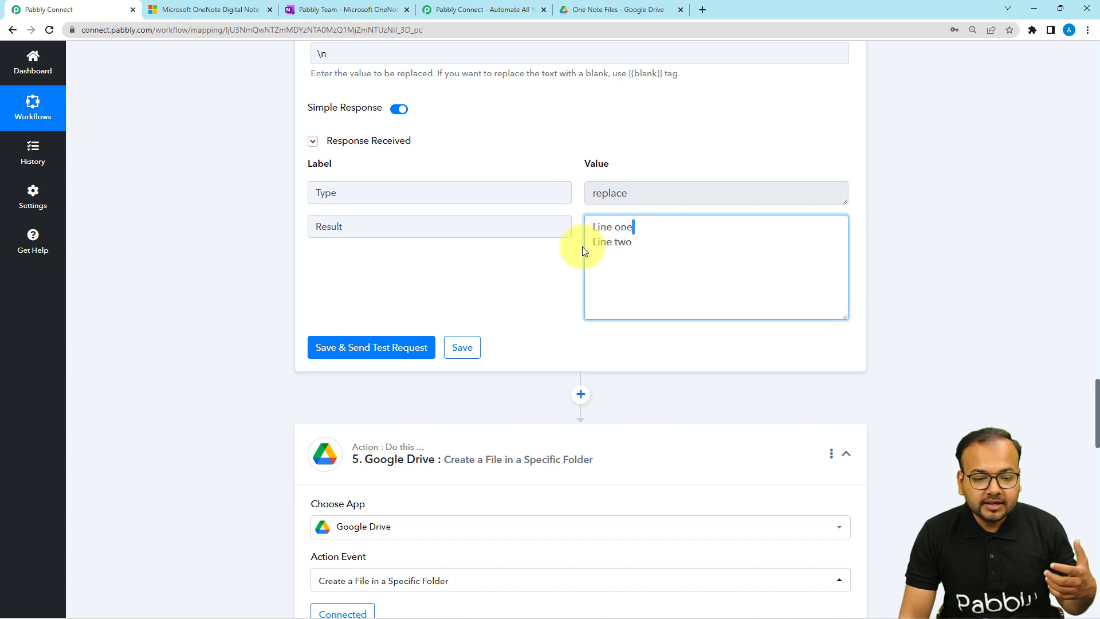
pyautogui.scroll(3, 384, 294)
pyautogui.scroll(-1, 401, 302)
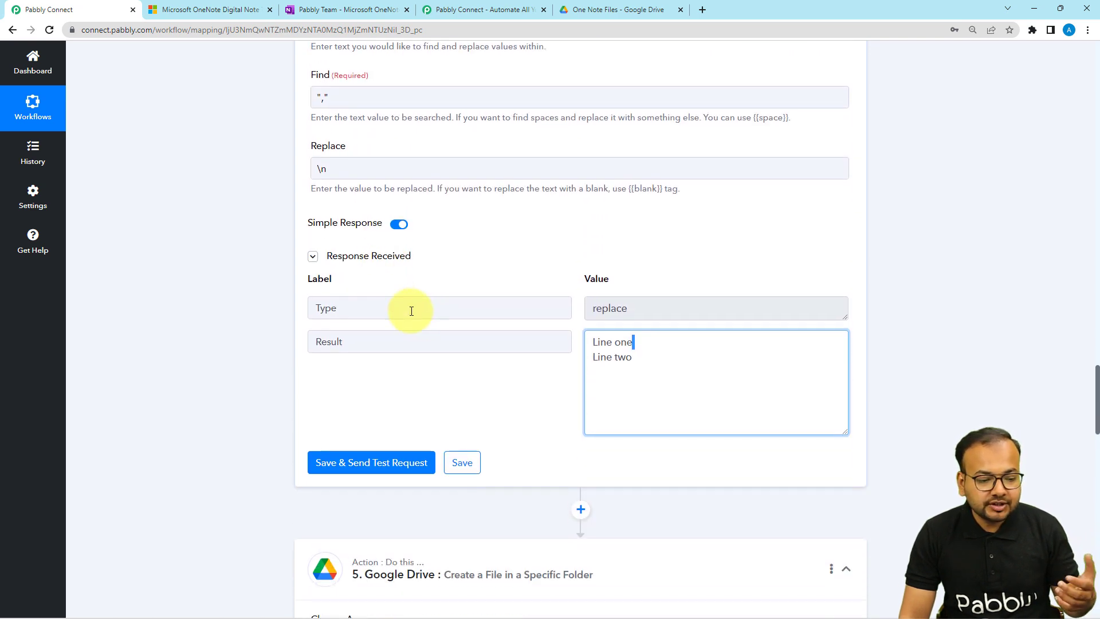
pyautogui.scroll(6, 245, 333)
pyautogui.scroll(2, 245, 333)
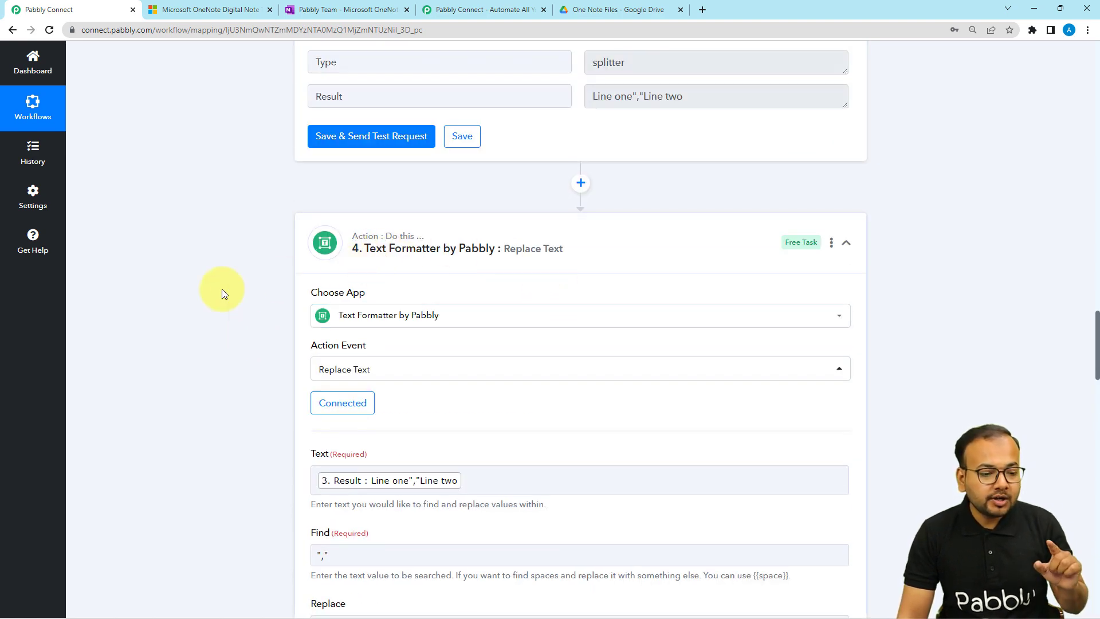
pyautogui.scroll(-9, 221, 289)
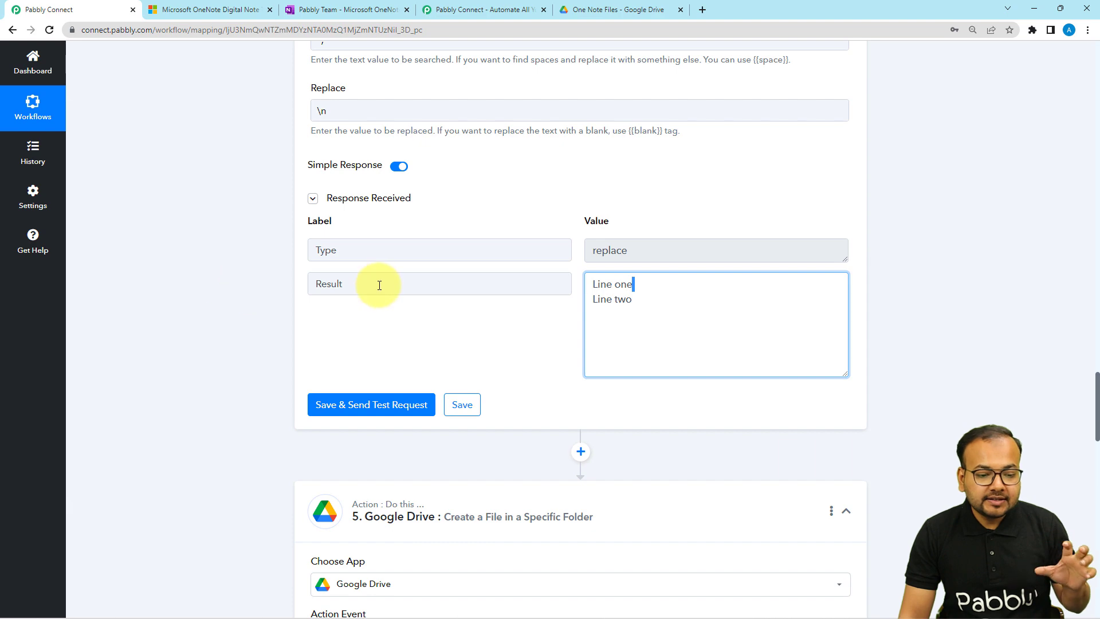
pyautogui.scroll(-15, 206, 290)
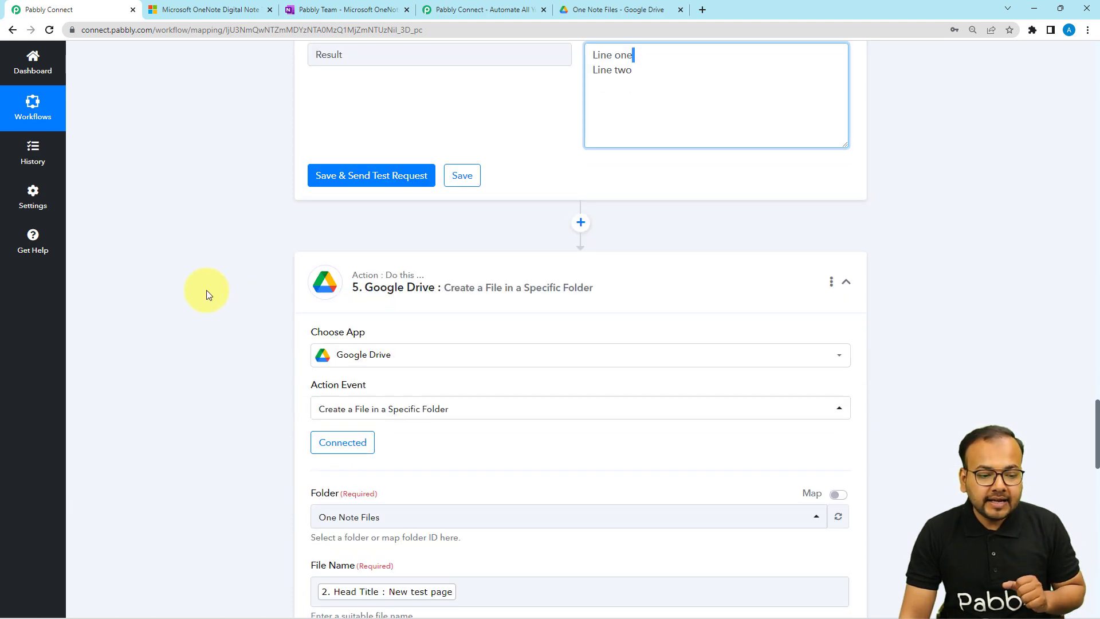
pyautogui.scroll(-10, 207, 289)
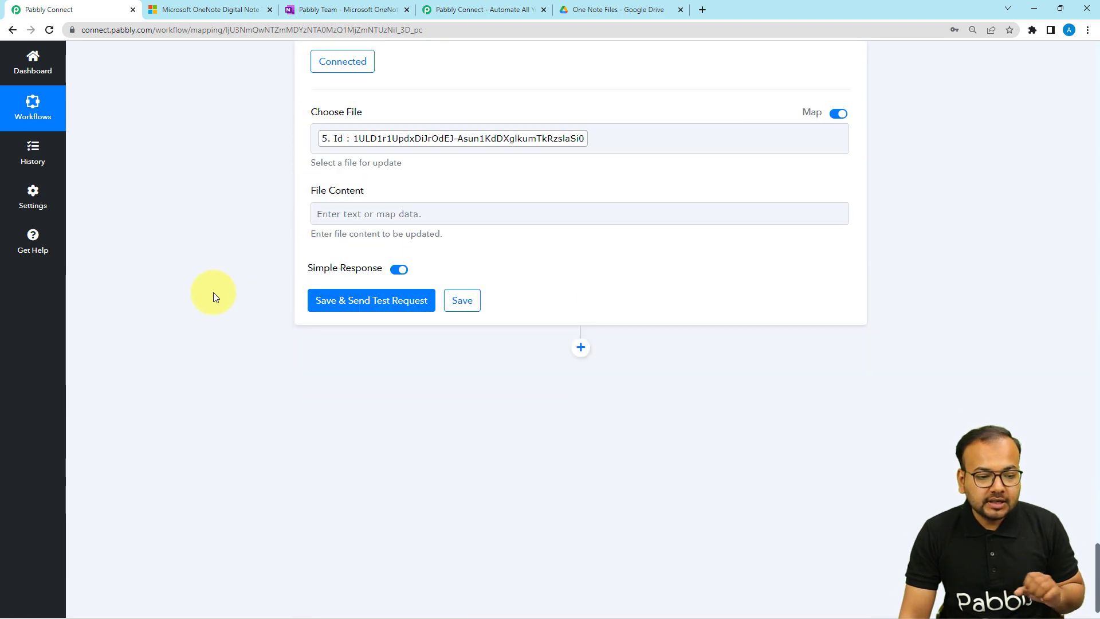
# Map the File Content of the Update Content in a File step to the Result from the Replace Text step.
pyautogui.click(358, 212)
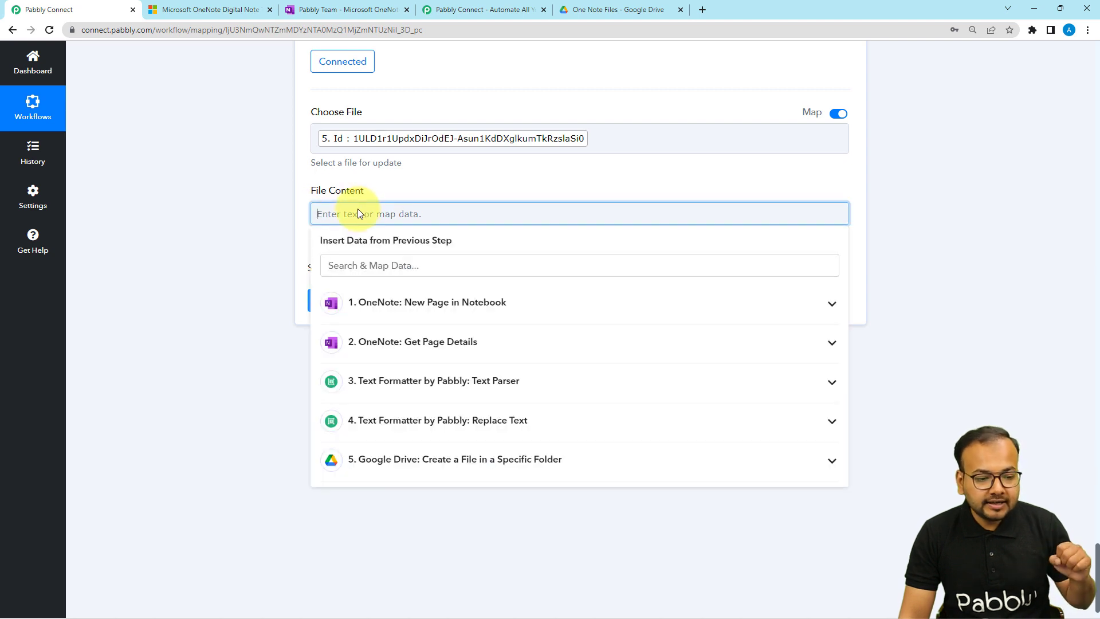
pyautogui.click(441, 422)
pyautogui.click(359, 486)
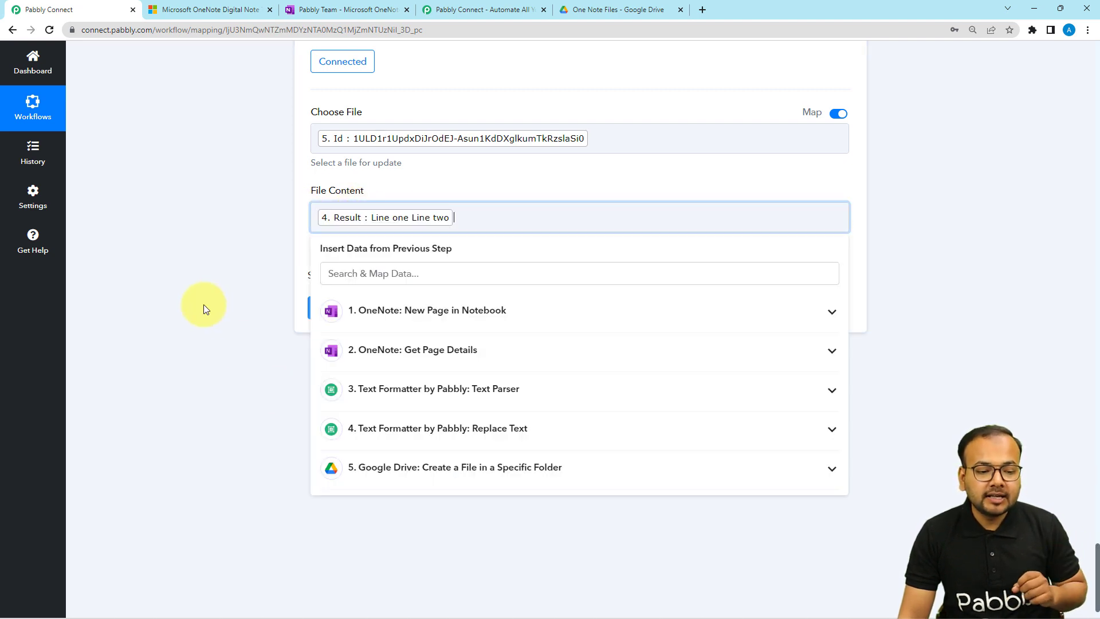
pyautogui.click(220, 290)
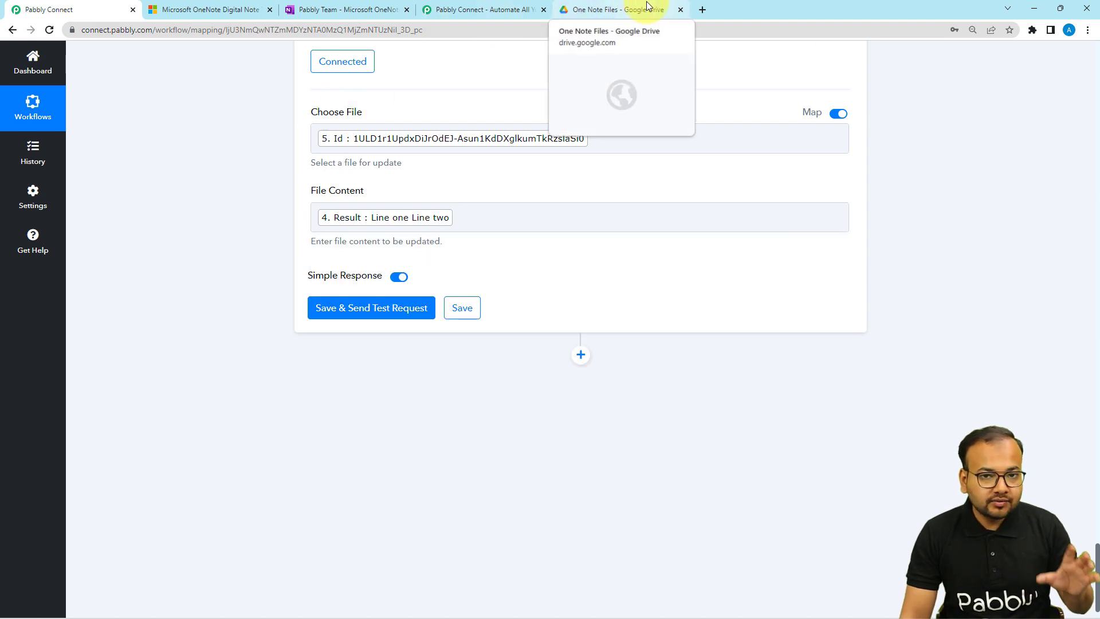
# Check the New test page file in the One Note Files Drive folder, and save and test the Update Content in a File step.
pyautogui.scroll(9, 486, 213)
pyautogui.scroll(1, 486, 216)
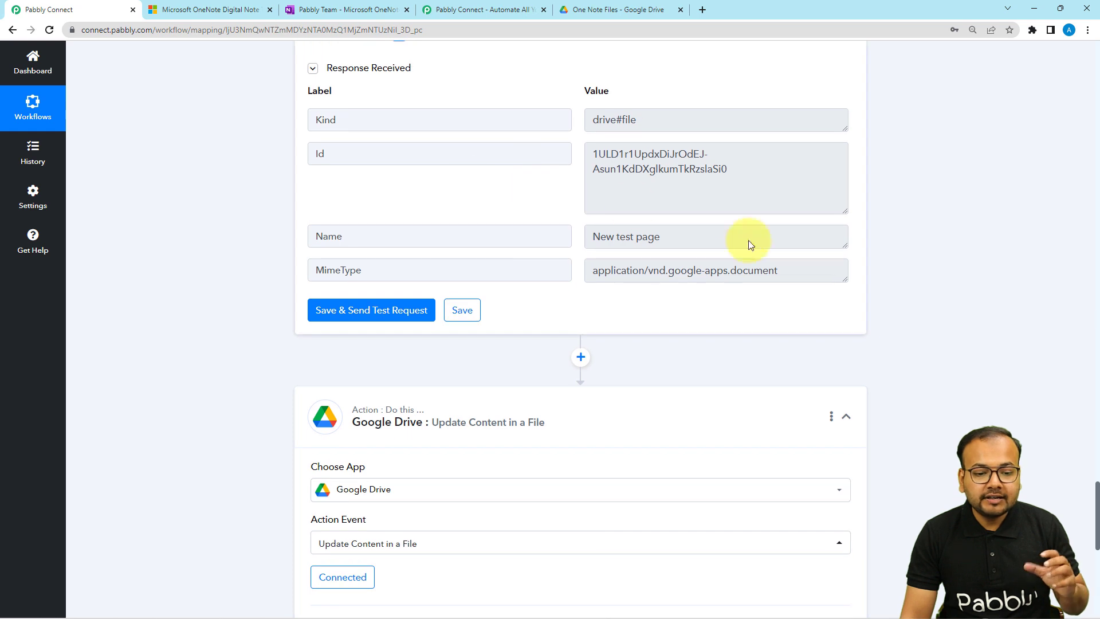
pyautogui.click(602, 9)
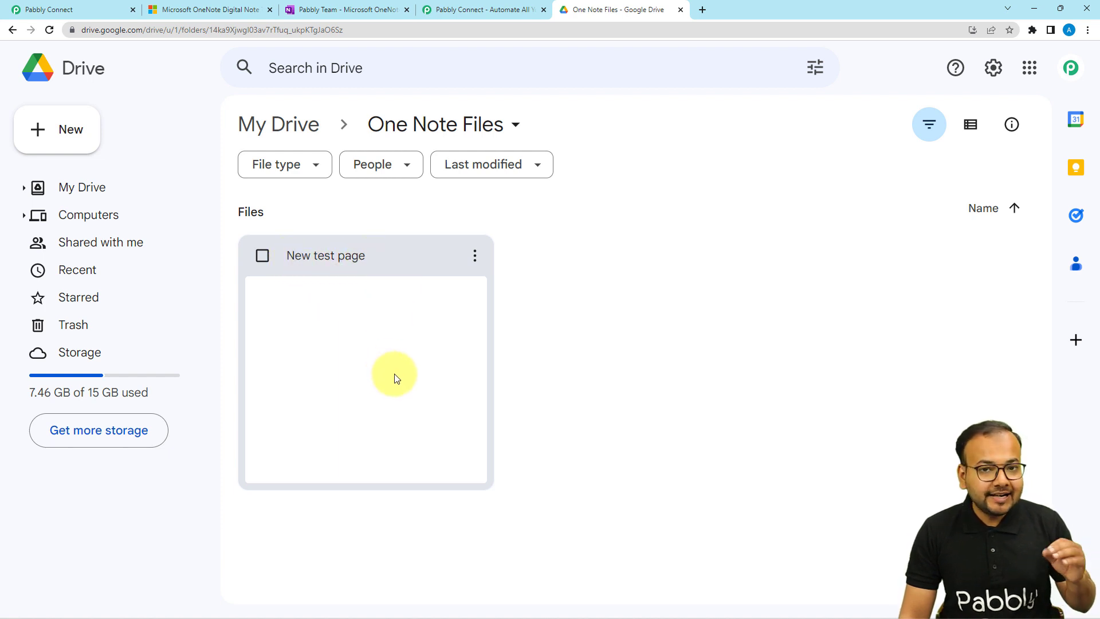
pyautogui.click(35, 9)
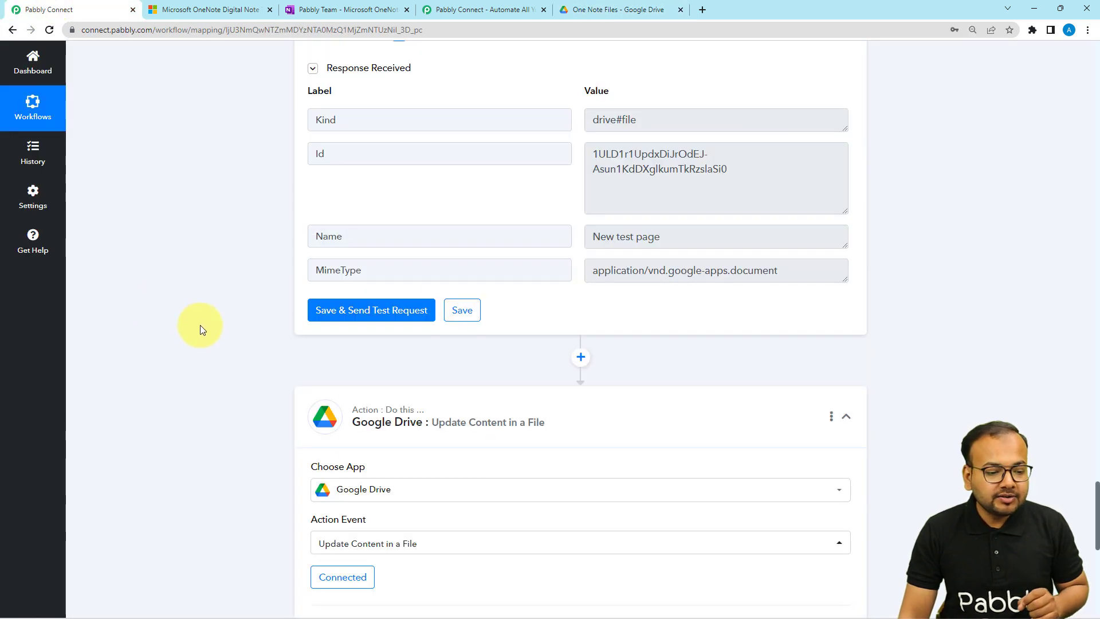
pyautogui.scroll(-3, 205, 325)
pyautogui.scroll(-6, 208, 326)
pyautogui.click(355, 315)
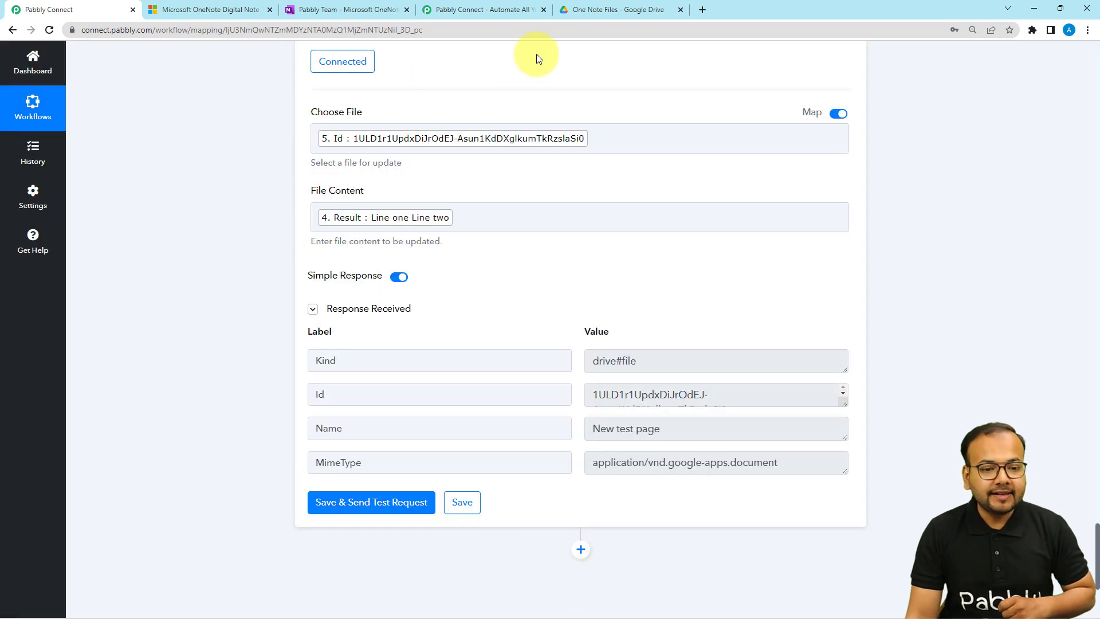
# Open the New test page document from the One Note Files folder in Google Drive and compare its text with the OneNote page.
pyautogui.click(583, 11)
pyautogui.doubleClick(381, 359)
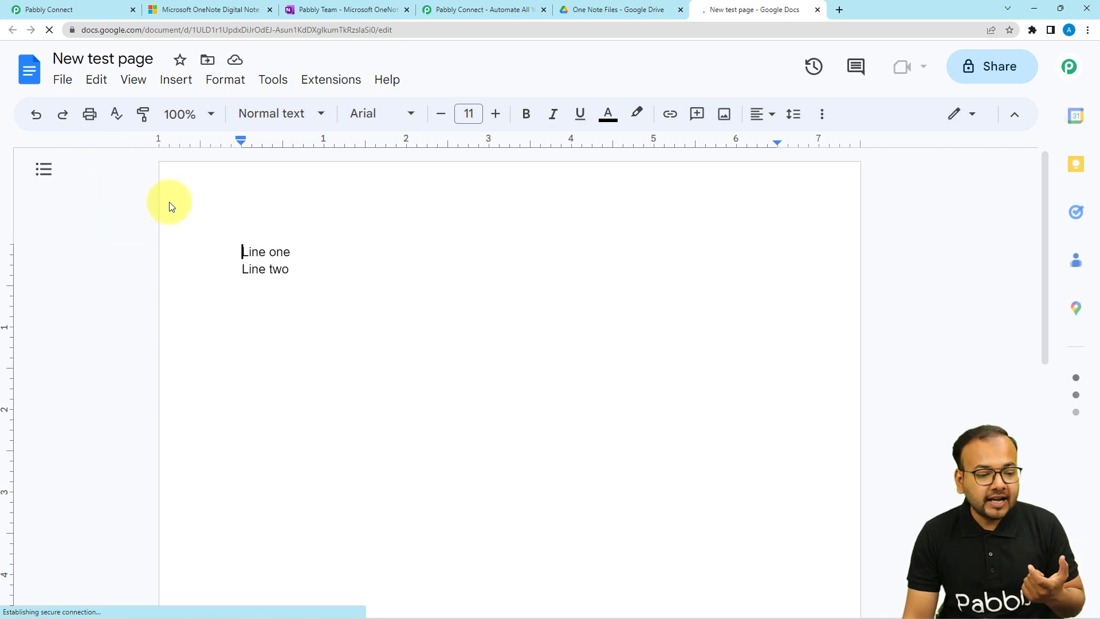
pyautogui.click(243, 251)
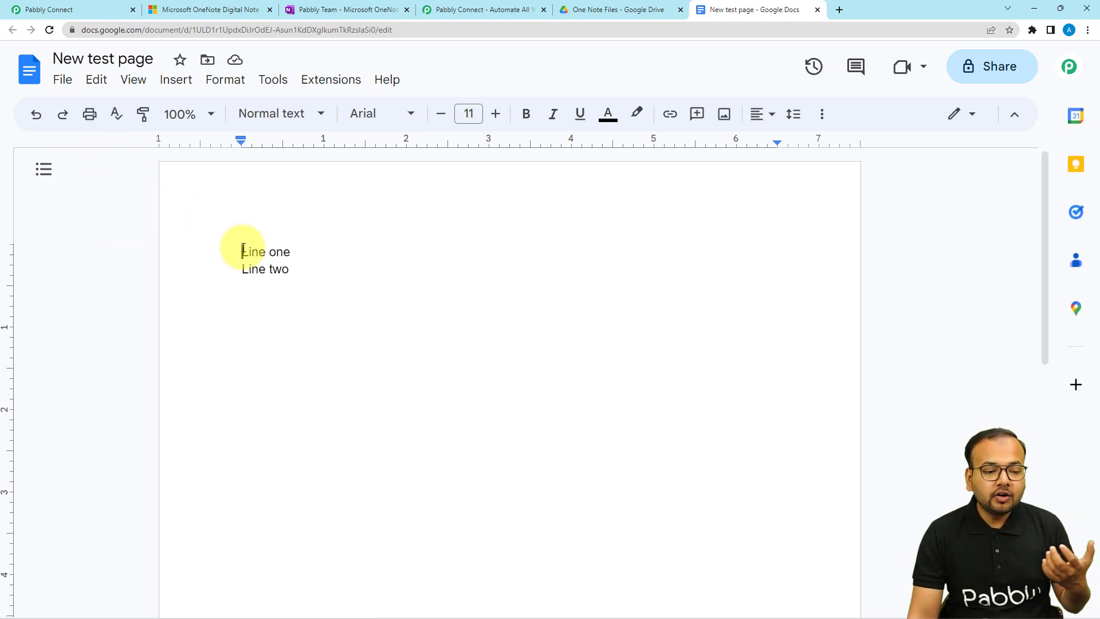
pyautogui.click(343, 9)
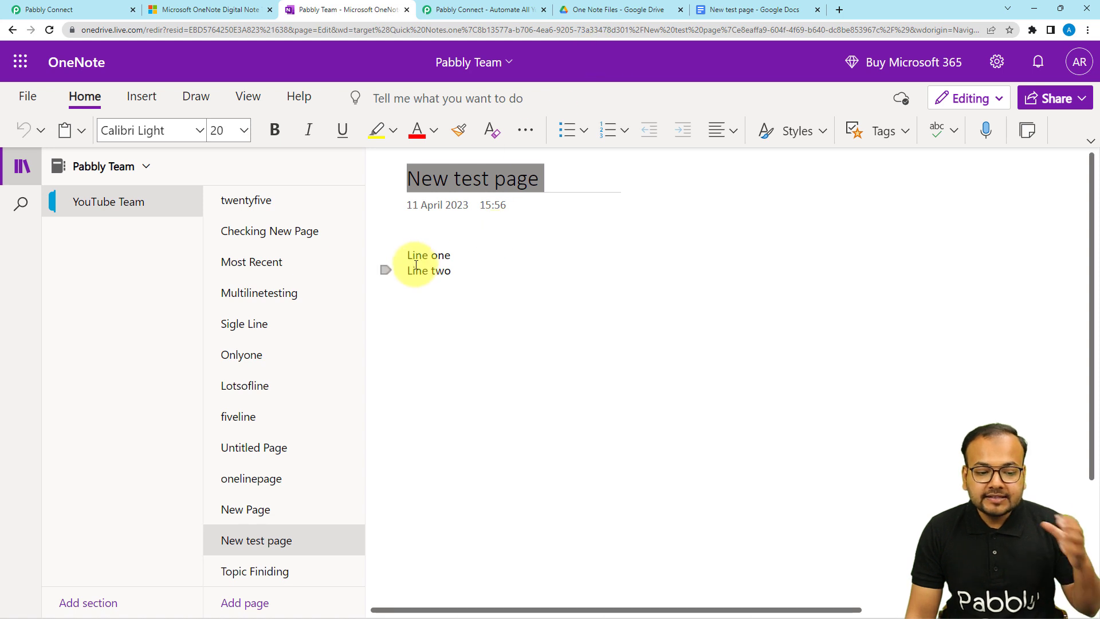
pyautogui.click(723, 12)
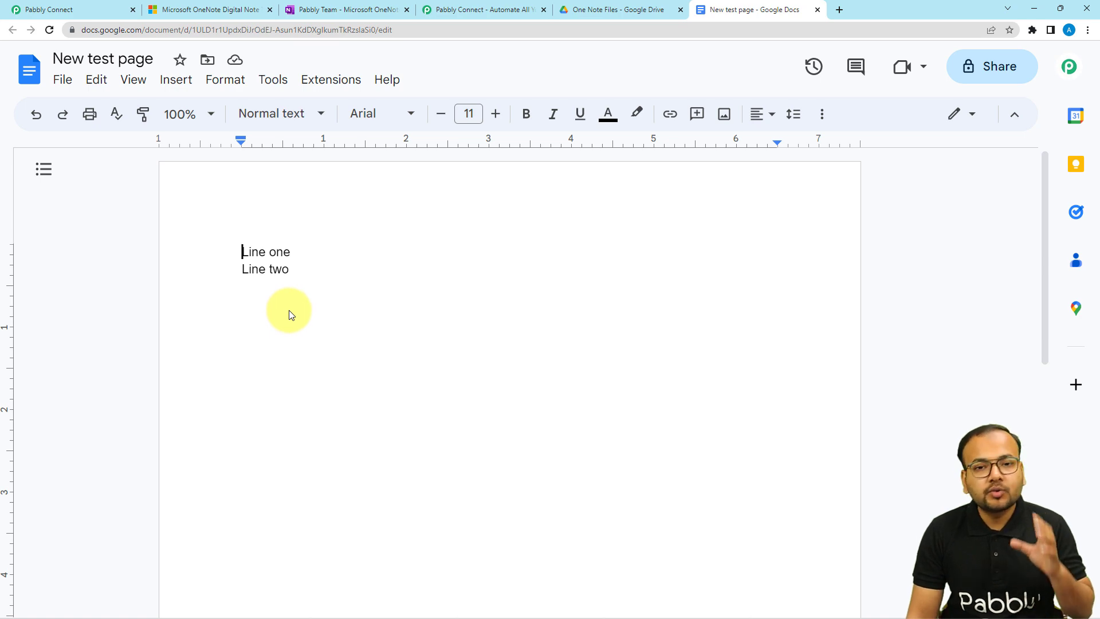
# Return to the Pabbly Connect workflow and review its steps from the Google Drive actions back to the OneNote trigger.
pyautogui.click(75, 8)
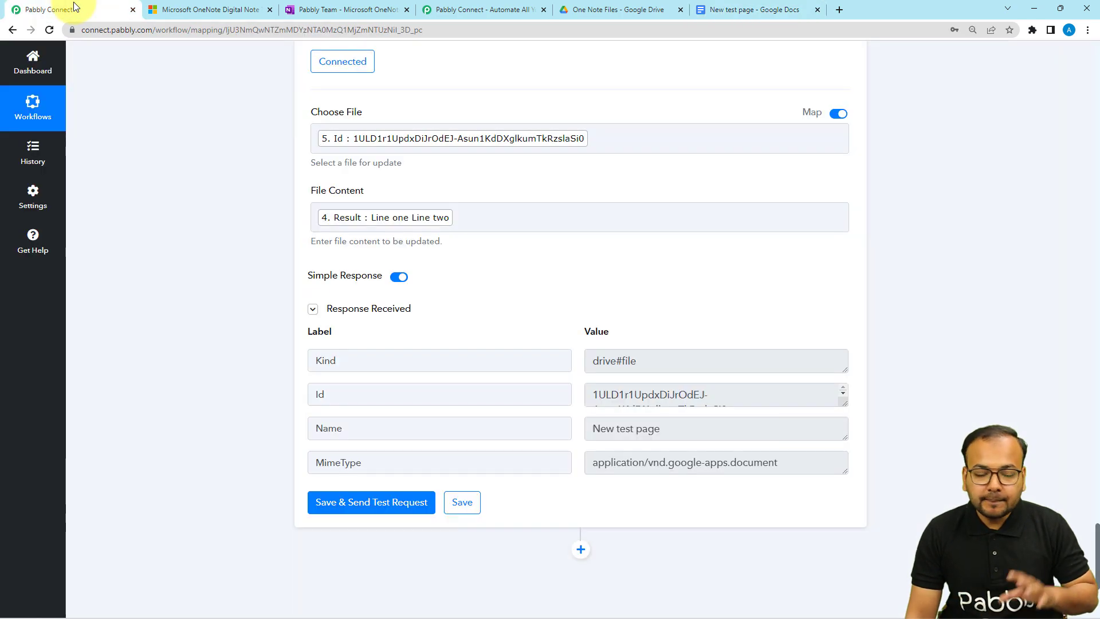
pyautogui.scroll(15, 150, 139)
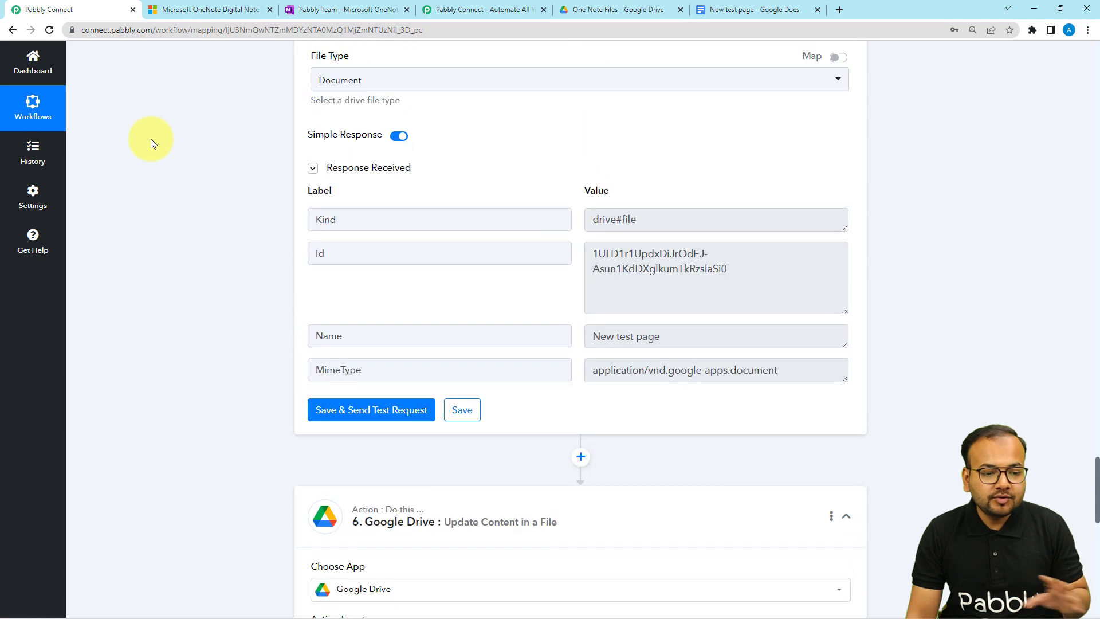
pyautogui.scroll(15, 150, 139)
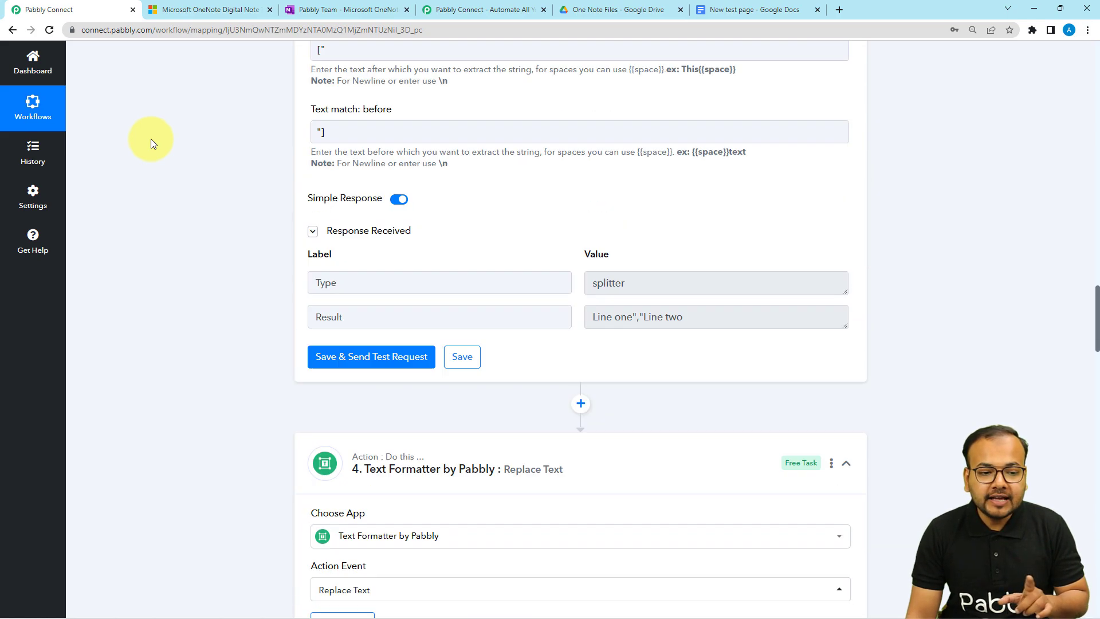
pyautogui.scroll(20, 150, 139)
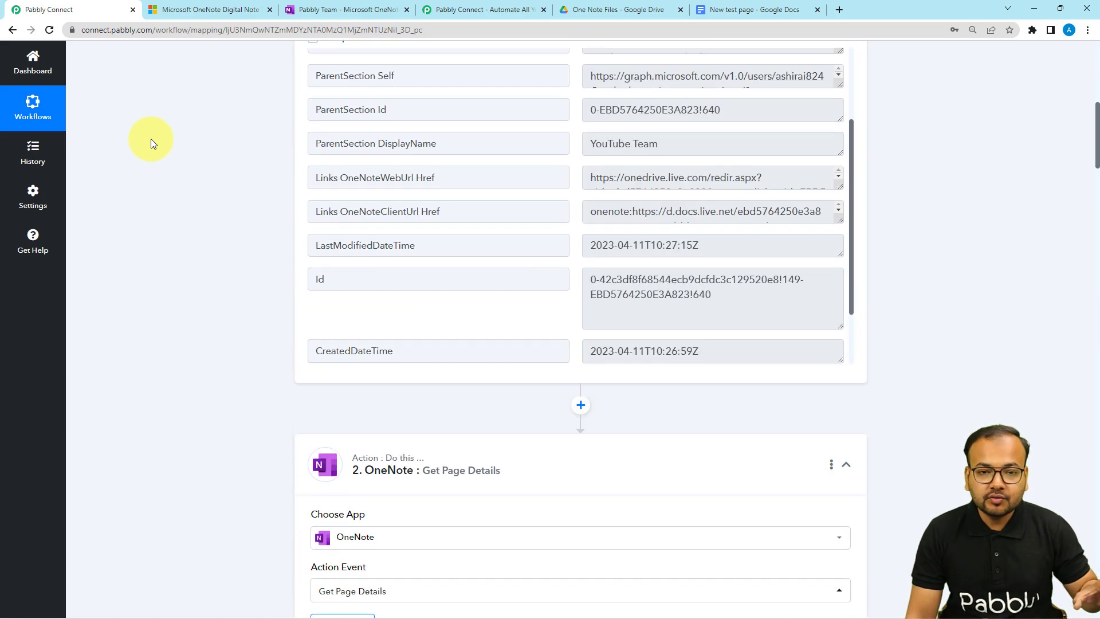